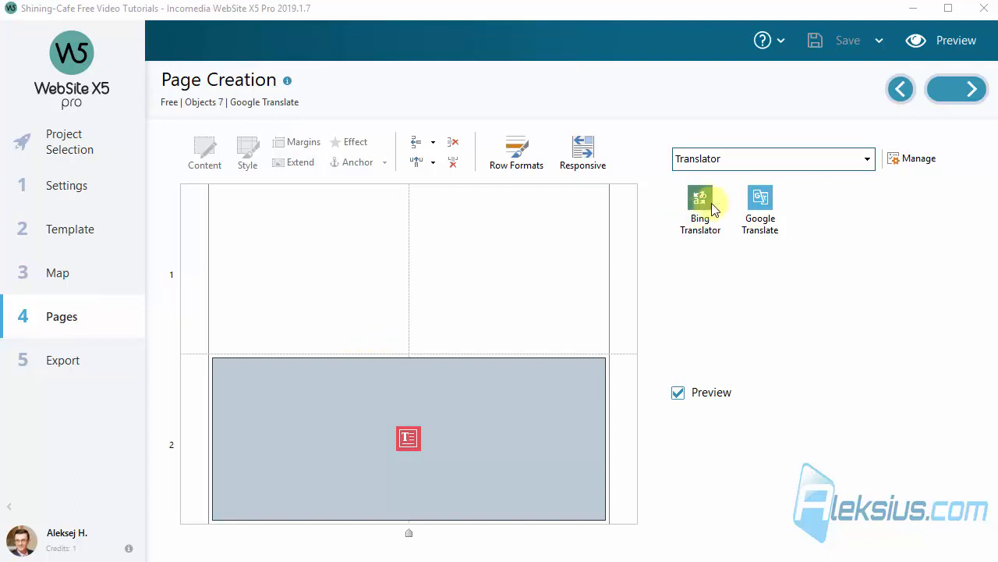
Place a Google Translate object in the empty first row and review the content of the text object in row 2
{"action": "left_click_drag", "start_coordinate": [759, 195], "coordinate": [440, 263]}
{"action": "double_click", "coordinate": [445, 403]}
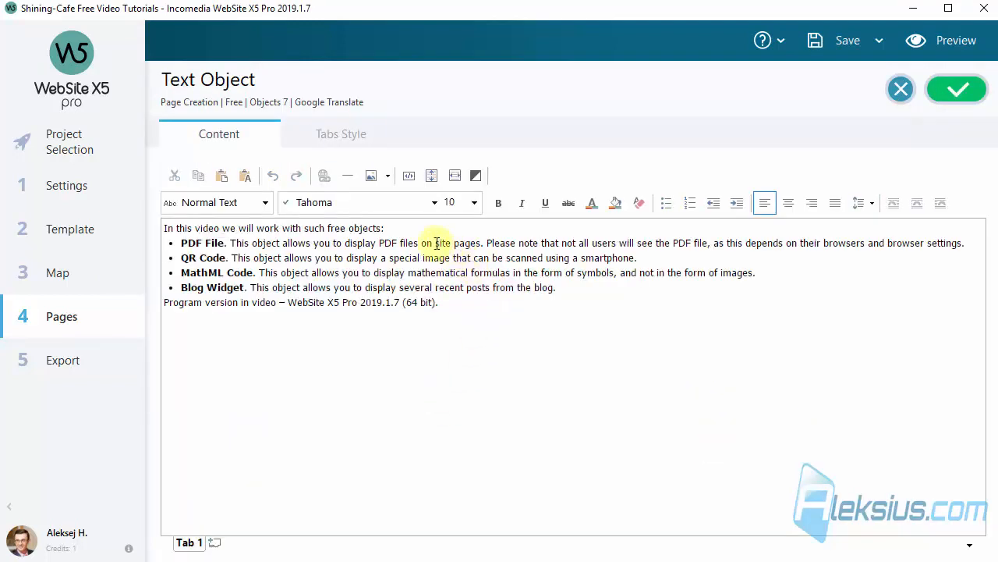
{"action": "left_click", "coordinate": [957, 89]}
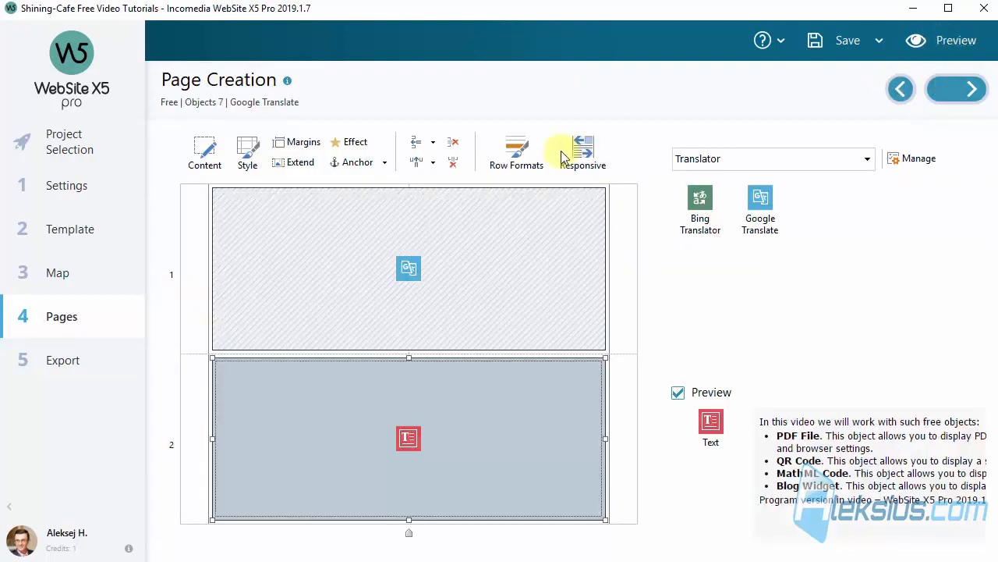
Set the Google Translate object's website language to English and accept its settings
{"action": "double_click", "coordinate": [529, 247]}
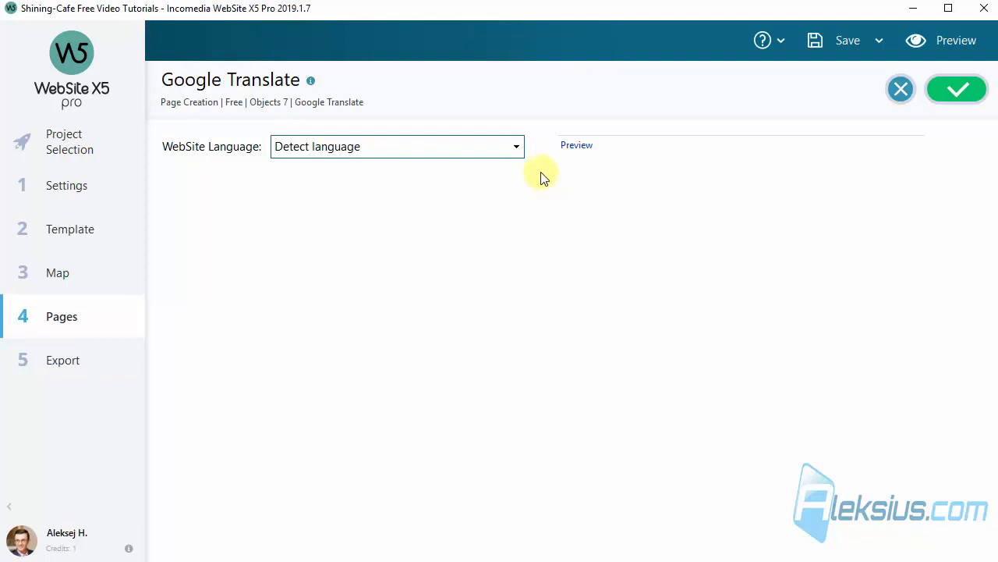
{"action": "left_click", "coordinate": [457, 149]}
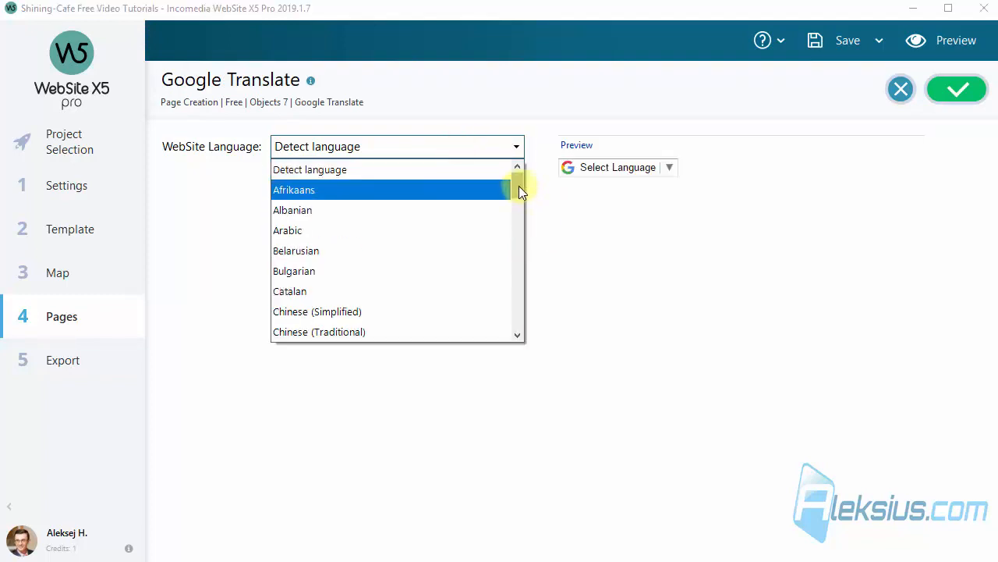
{"action": "left_click_drag", "start_coordinate": [518, 187], "coordinate": [472, 195]}
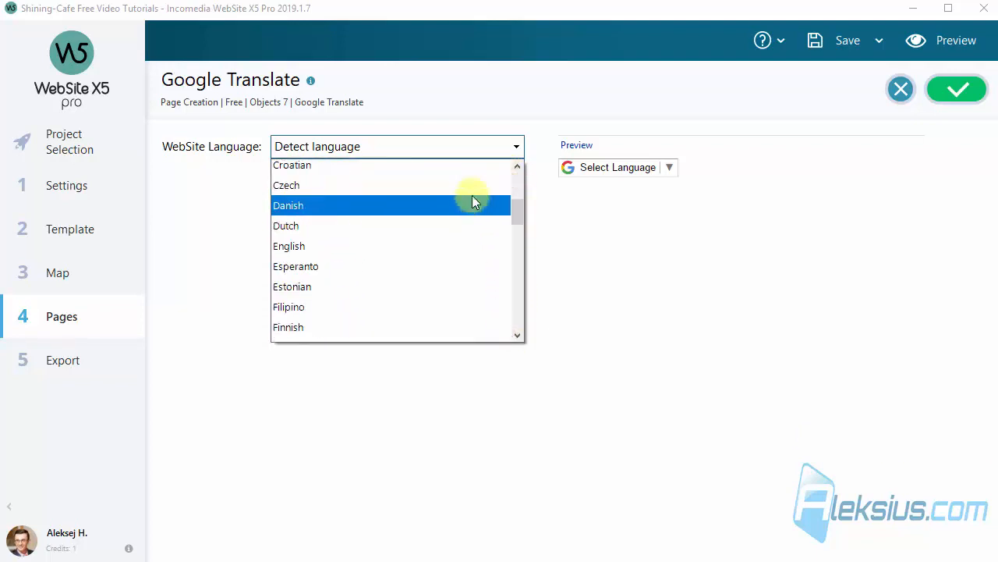
{"action": "left_click", "coordinate": [406, 245]}
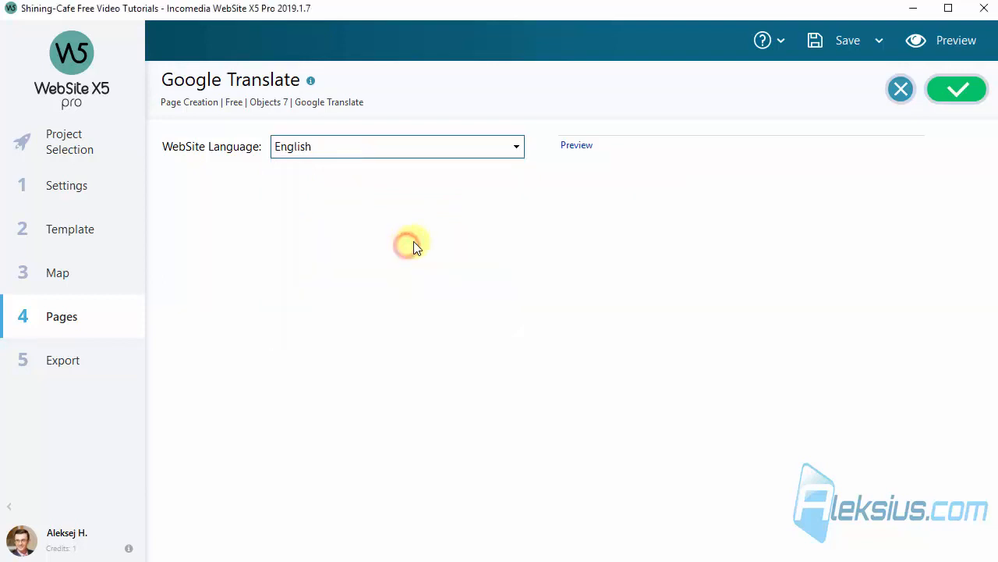
{"action": "left_click", "coordinate": [959, 89]}
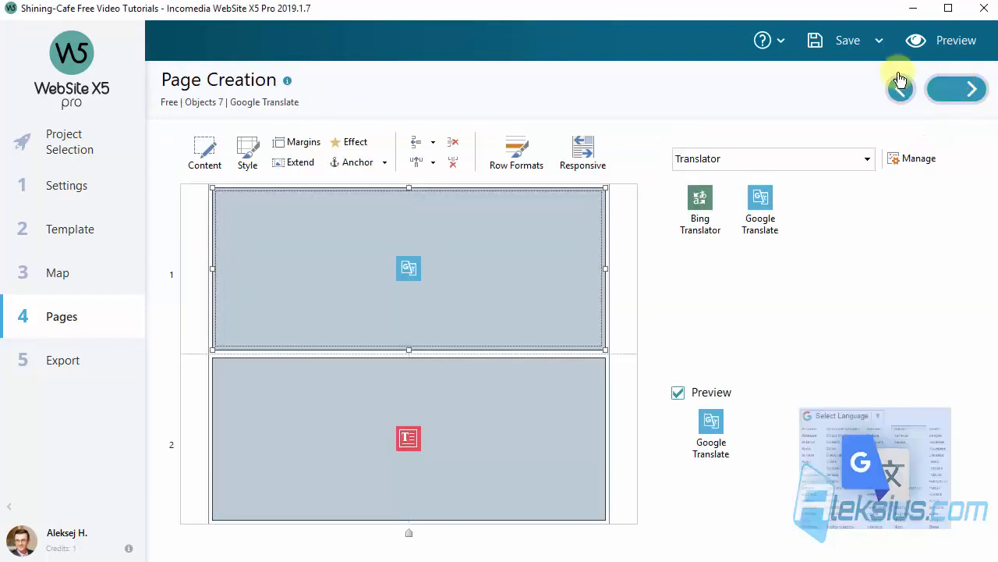
Preview the Google Translate page and translate it into Dutch with the language selector
{"action": "left_click", "coordinate": [958, 45]}
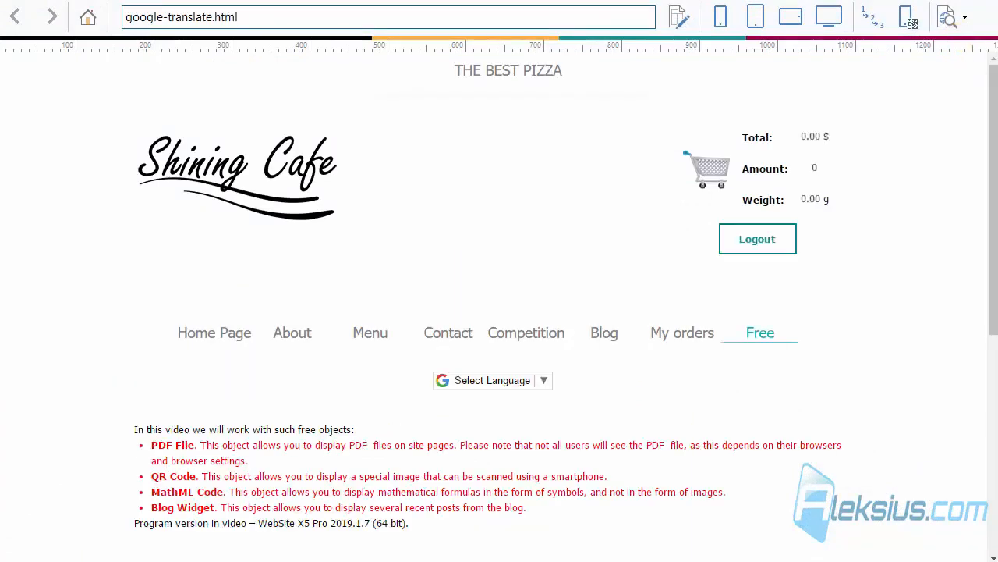
{"action": "left_click", "coordinate": [543, 380]}
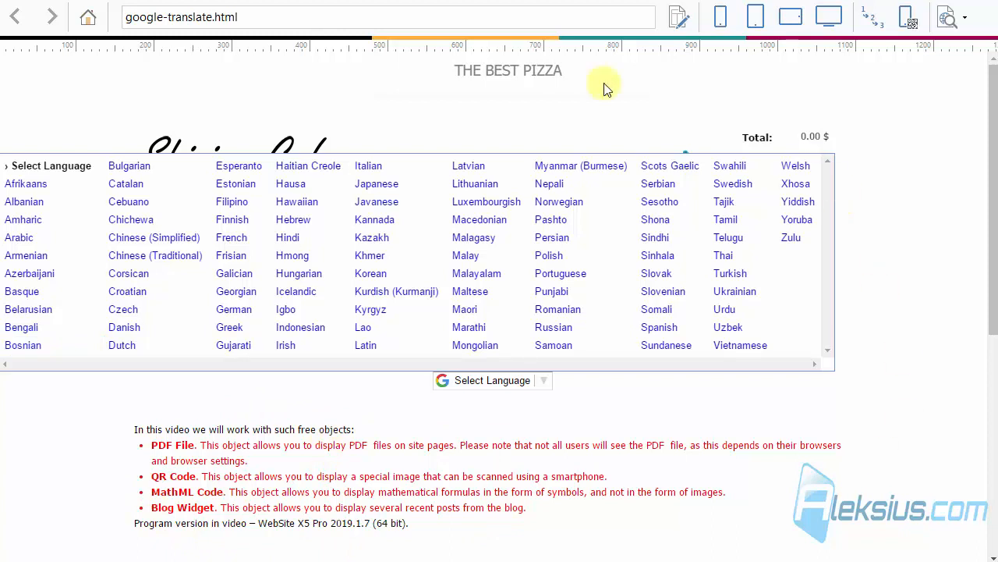
{"action": "left_click", "coordinate": [136, 349]}
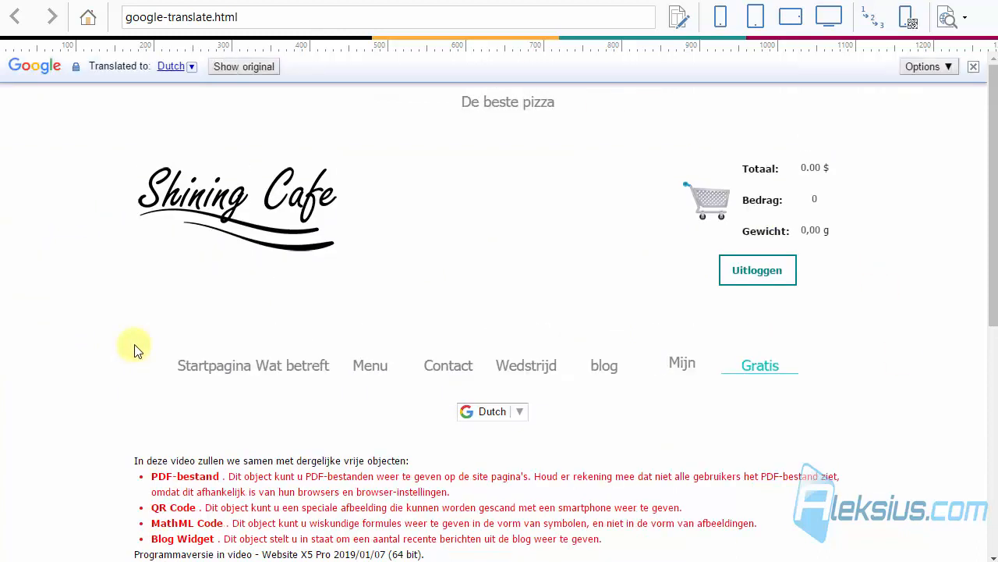
{"action": "scroll", "coordinate": [138, 340], "scroll_direction": "down", "scroll_amount": 2}
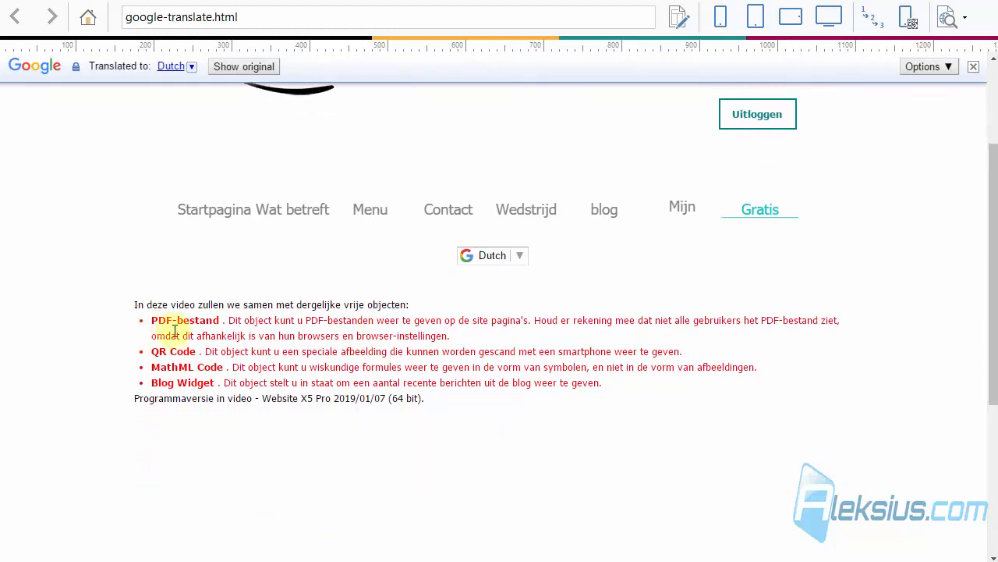
Test the Google translation of the previewed page in Russian and Ukrainian, and close the preview
{"action": "left_click", "coordinate": [519, 257]}
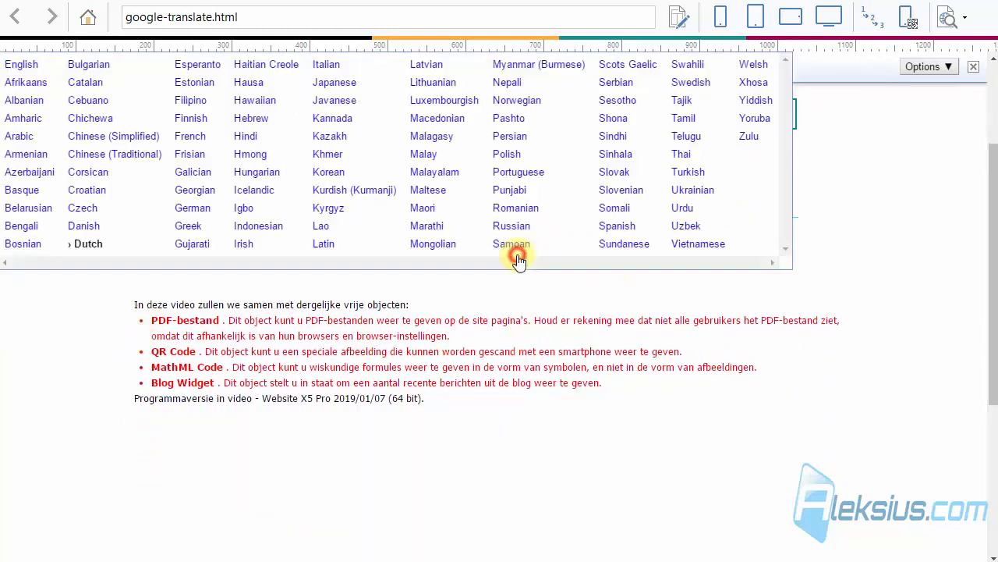
{"action": "left_click", "coordinate": [515, 224]}
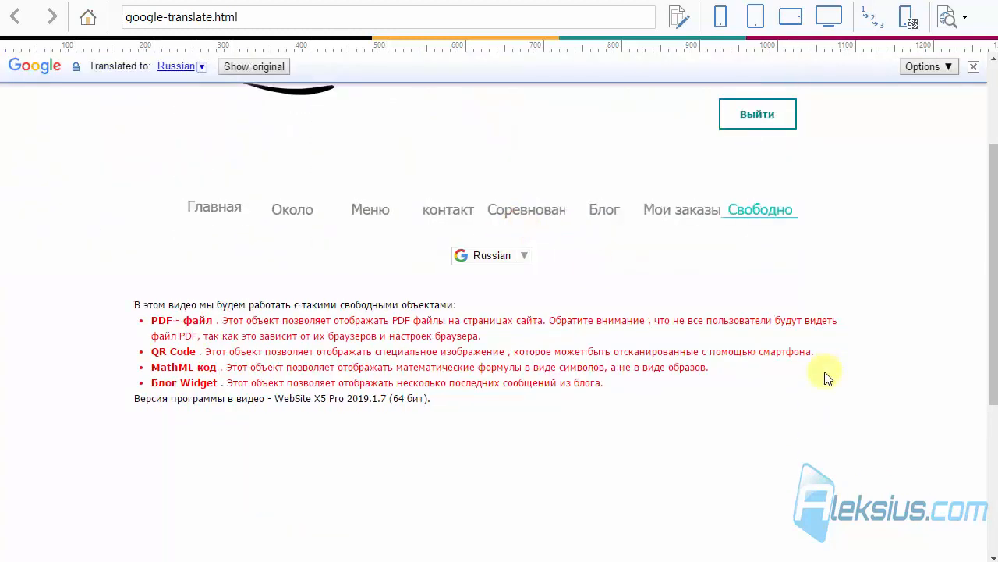
{"action": "left_click", "coordinate": [524, 255]}
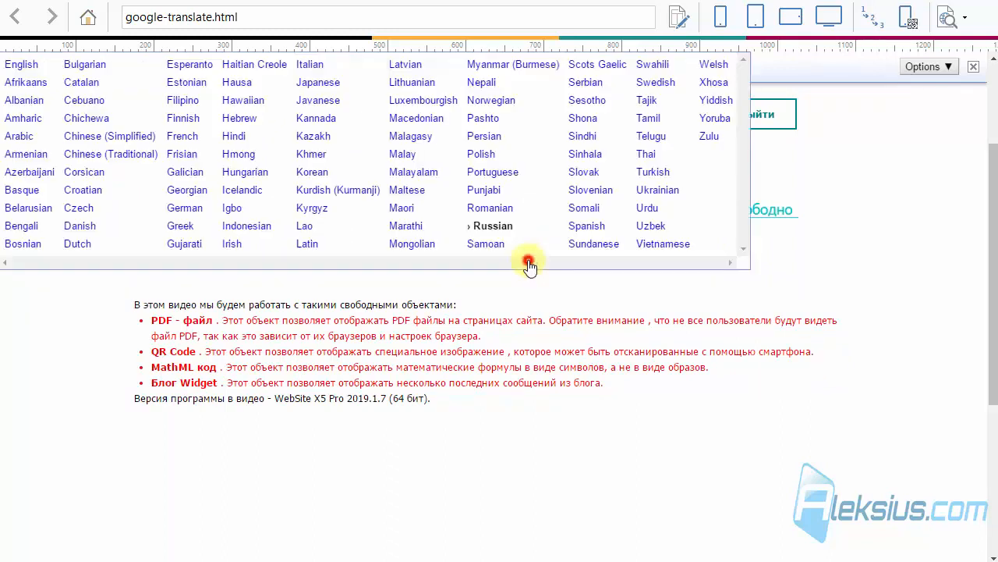
{"action": "left_click", "coordinate": [662, 189]}
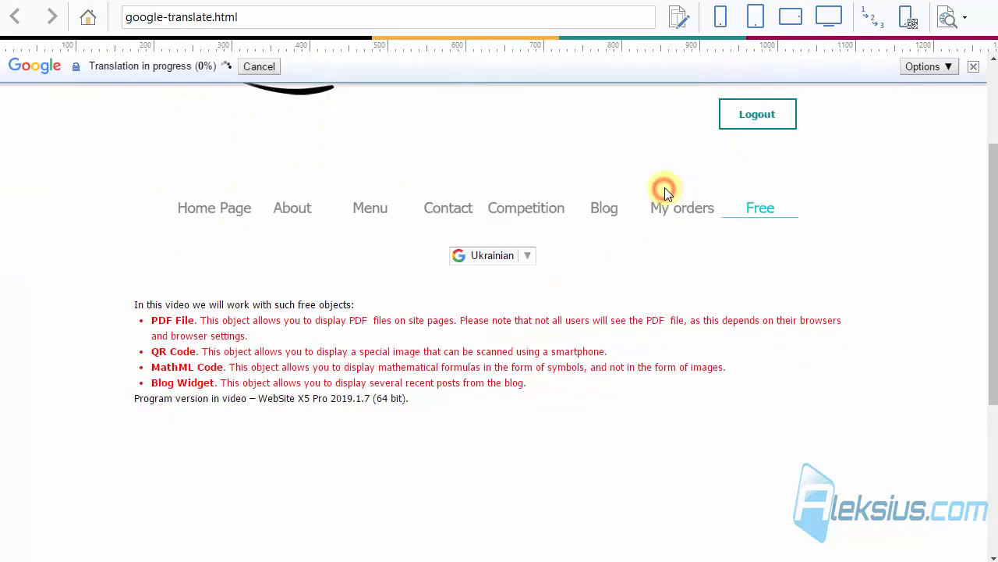
{"action": "left_click", "coordinate": [984, 5]}
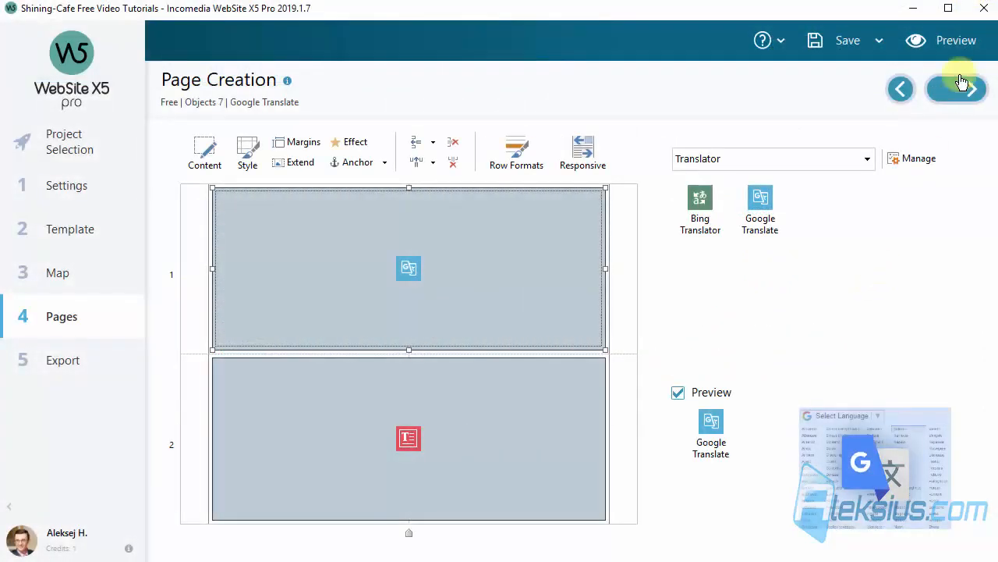
Switch to the Bing Translator page, place a Bing Translator object in its empty first row and open the object's settings
{"action": "key", "text": "Delete"}
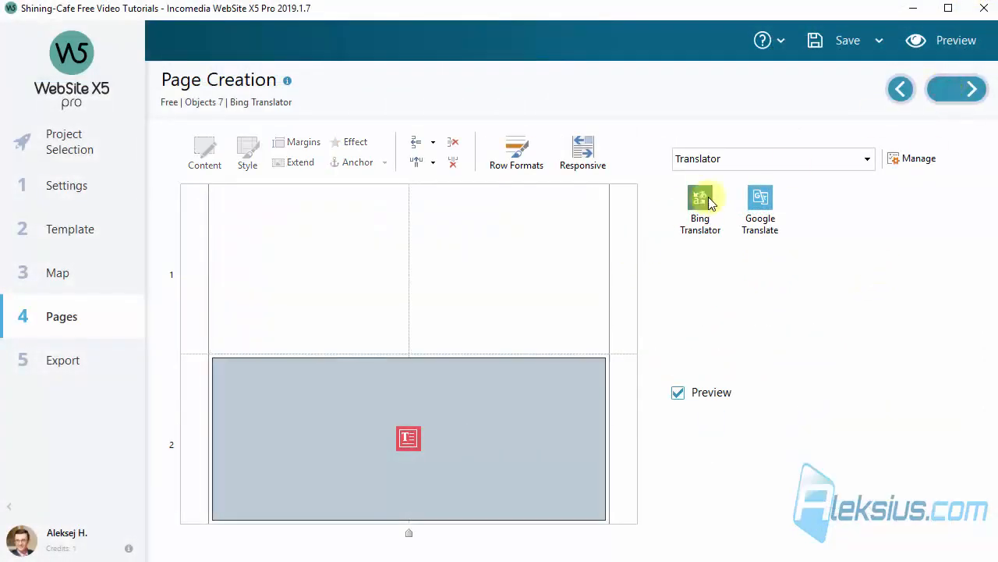
{"action": "left_click_drag", "start_coordinate": [699, 197], "coordinate": [407, 272]}
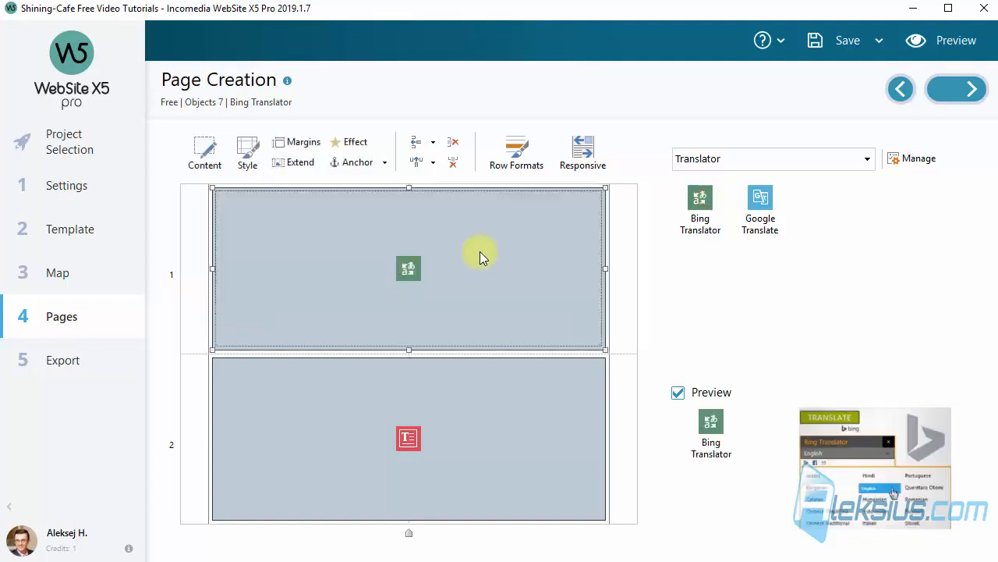
{"action": "double_click", "coordinate": [480, 252]}
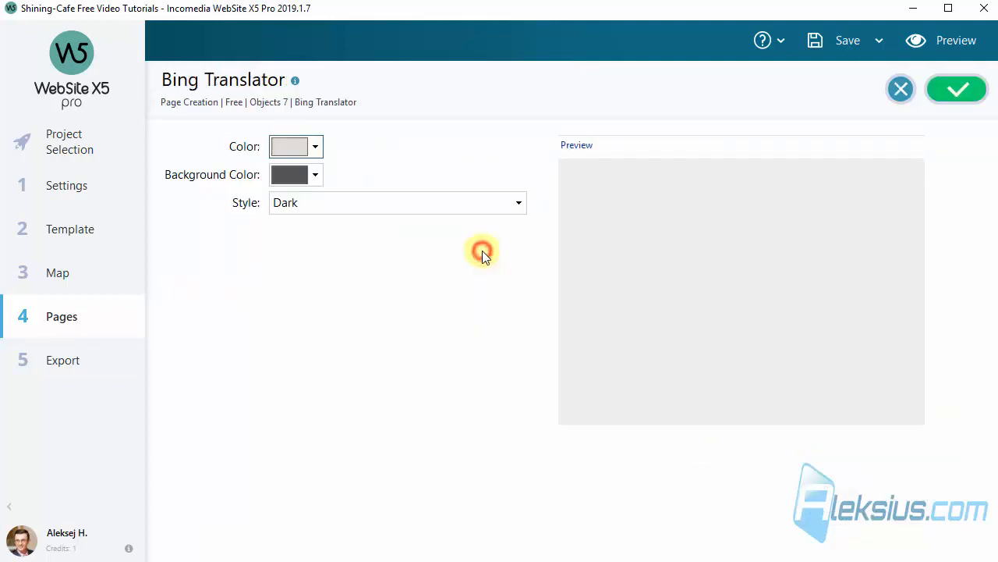
Try the Light style for the Bing Translator object and switch it back to Dark
{"action": "left_click", "coordinate": [521, 207]}
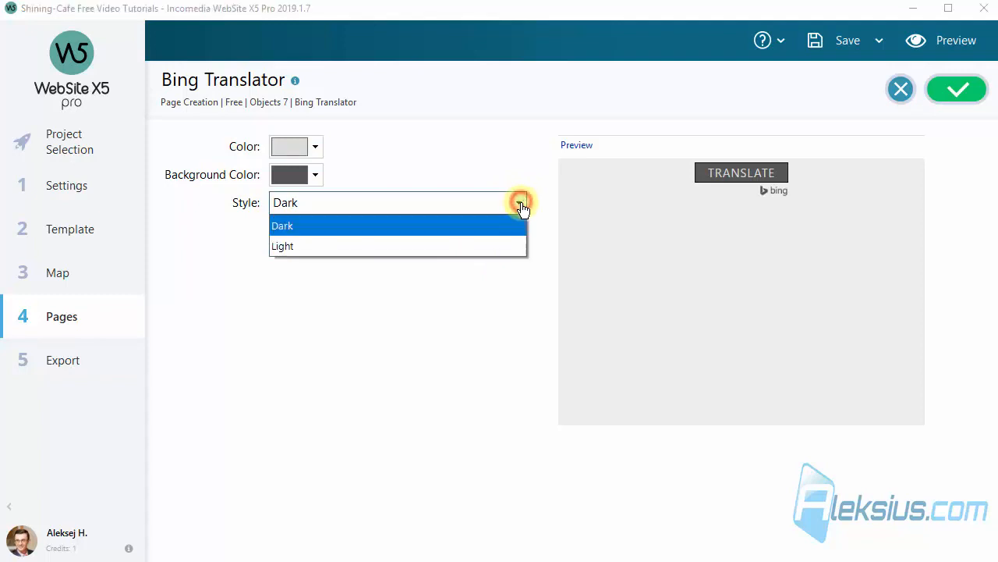
{"action": "left_click", "coordinate": [457, 242]}
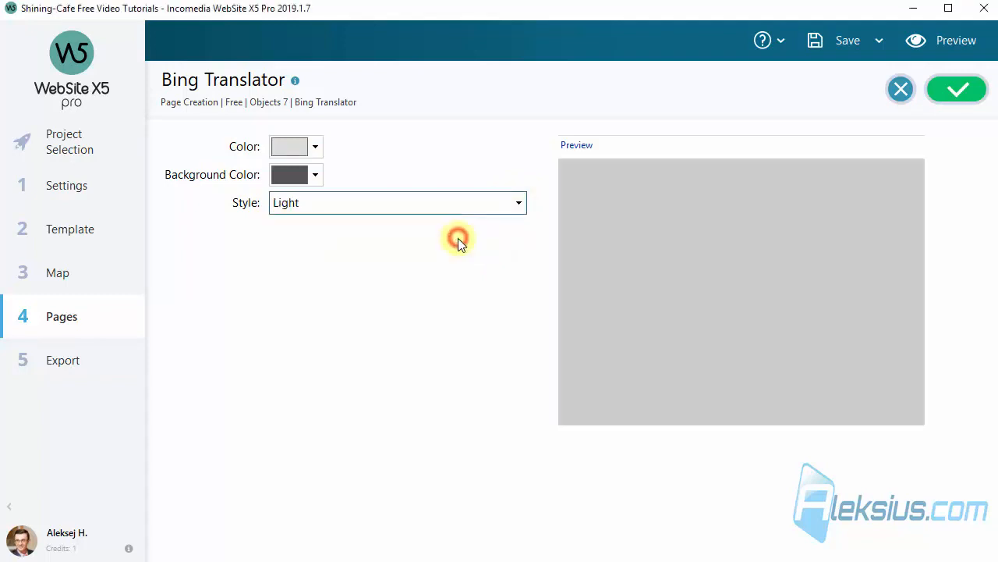
{"action": "left_click", "coordinate": [321, 179]}
{"action": "left_click", "coordinate": [322, 180]}
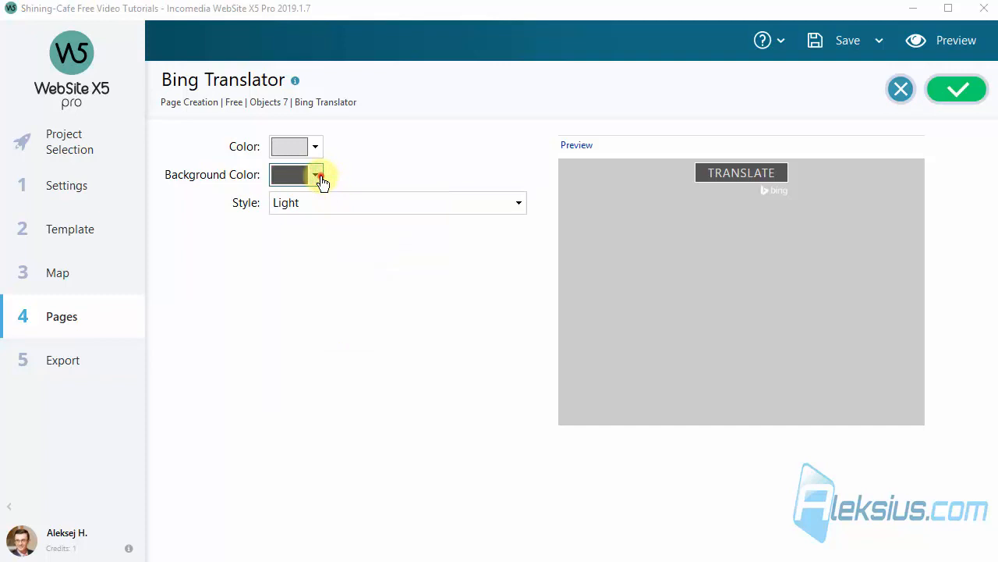
{"action": "left_click", "coordinate": [484, 202]}
{"action": "left_click", "coordinate": [453, 226]}
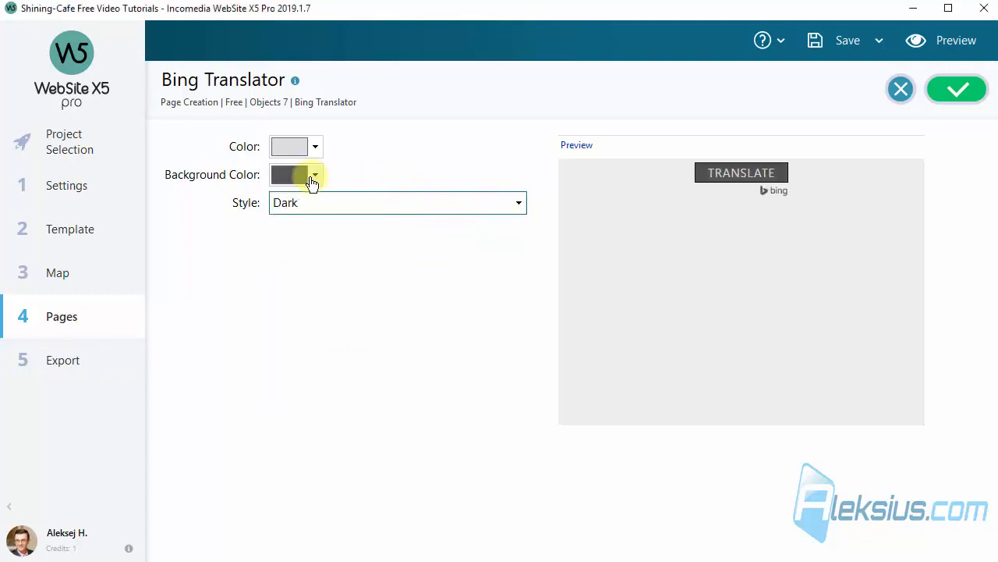
Set the Bing Translator button's background color to cyan and its text color to black
{"action": "left_click", "coordinate": [312, 179]}
{"action": "left_click", "coordinate": [293, 363]}
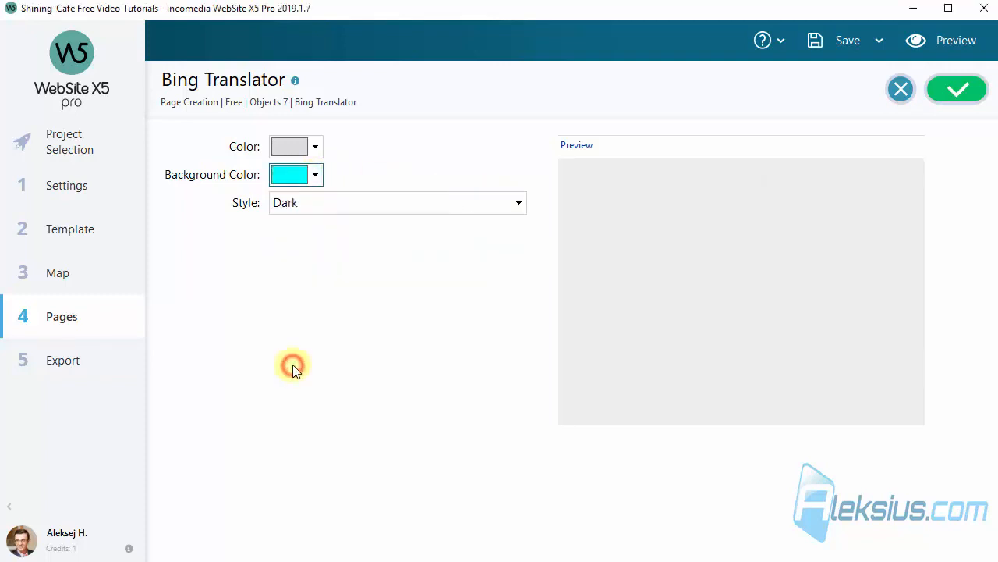
{"action": "left_click", "coordinate": [314, 148]}
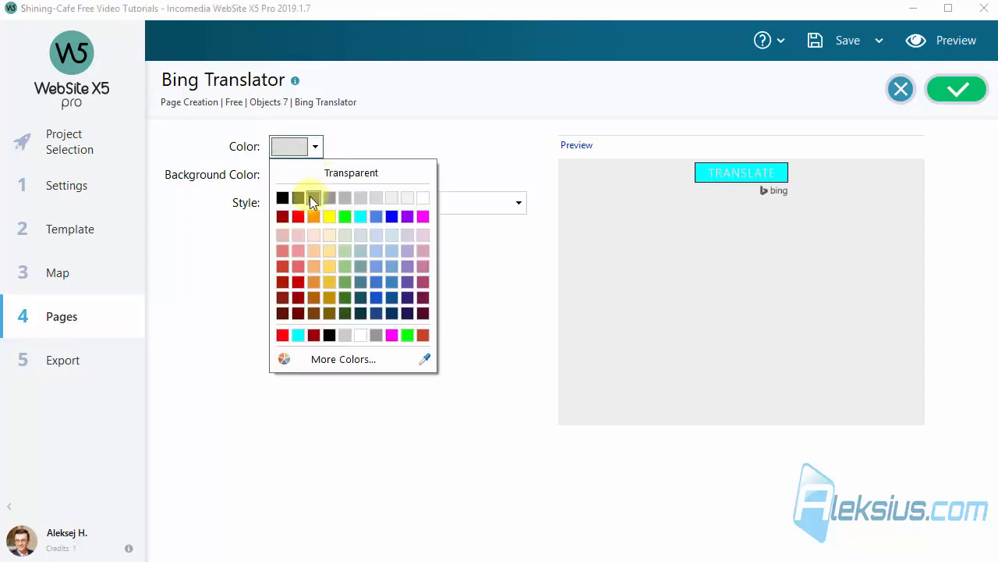
{"action": "left_click", "coordinate": [424, 197]}
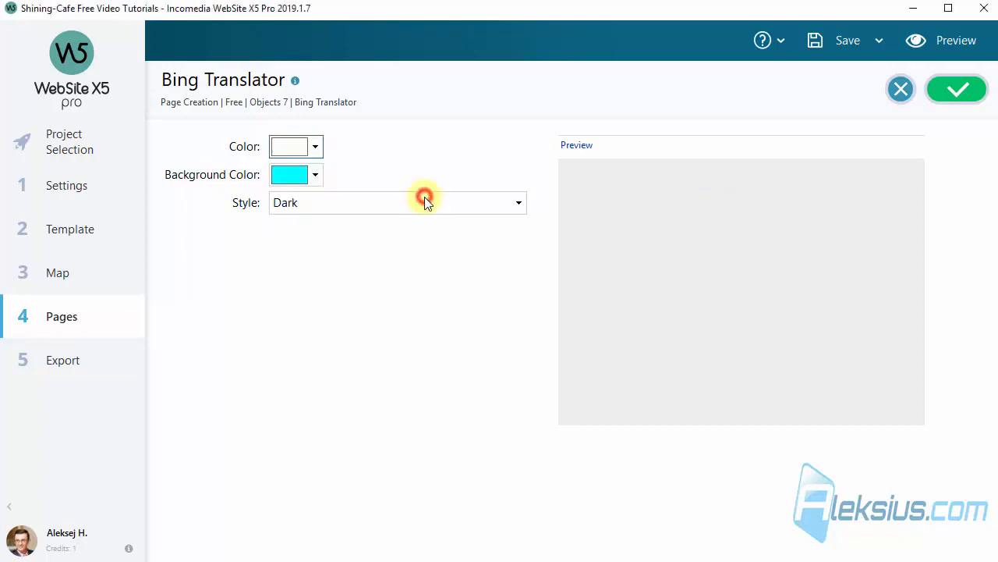
{"action": "left_click", "coordinate": [319, 148]}
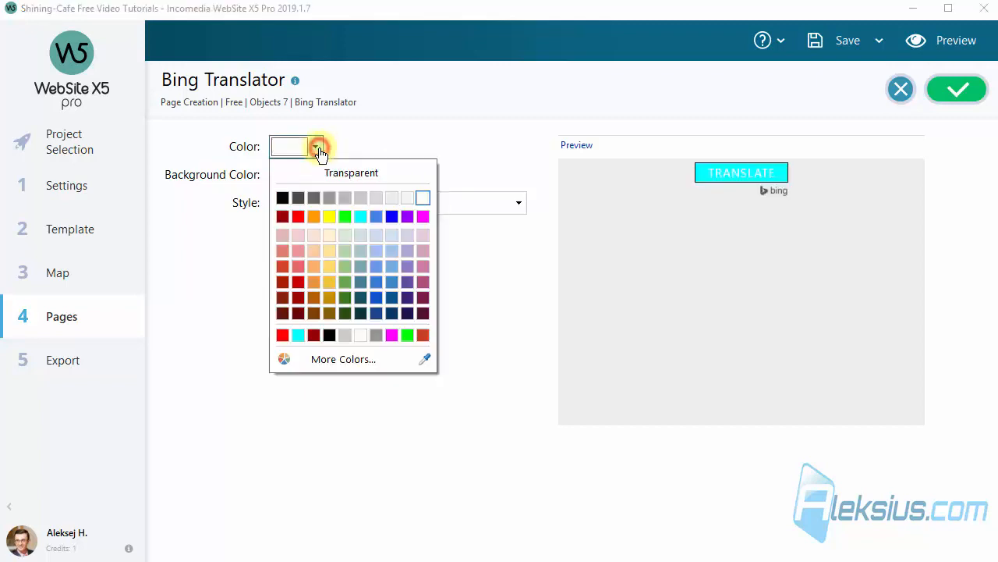
{"action": "left_click", "coordinate": [285, 200]}
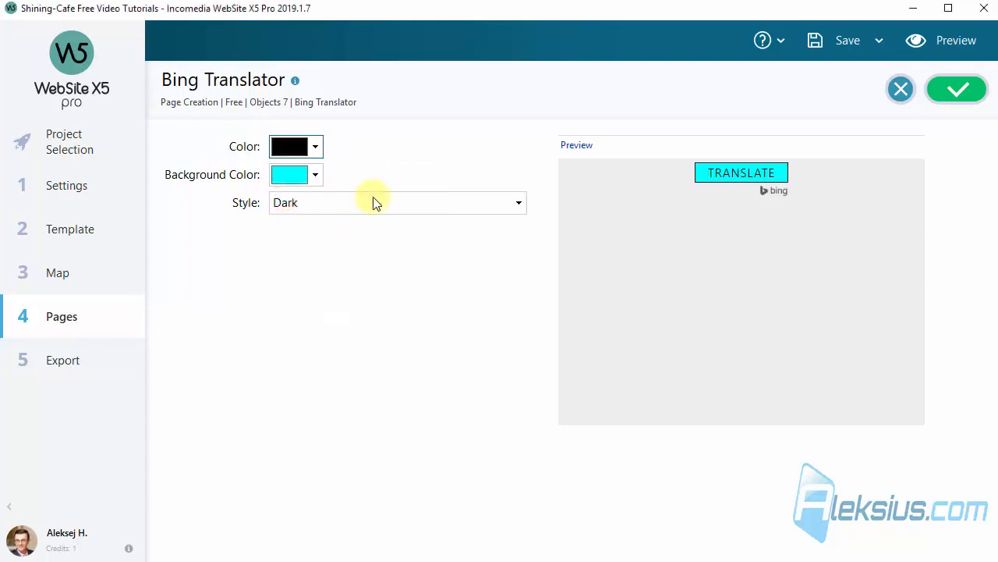
Set the Bing Translator style to Light, accept the object's settings and save the project
{"action": "left_click", "coordinate": [374, 203]}
{"action": "left_click", "coordinate": [354, 243]}
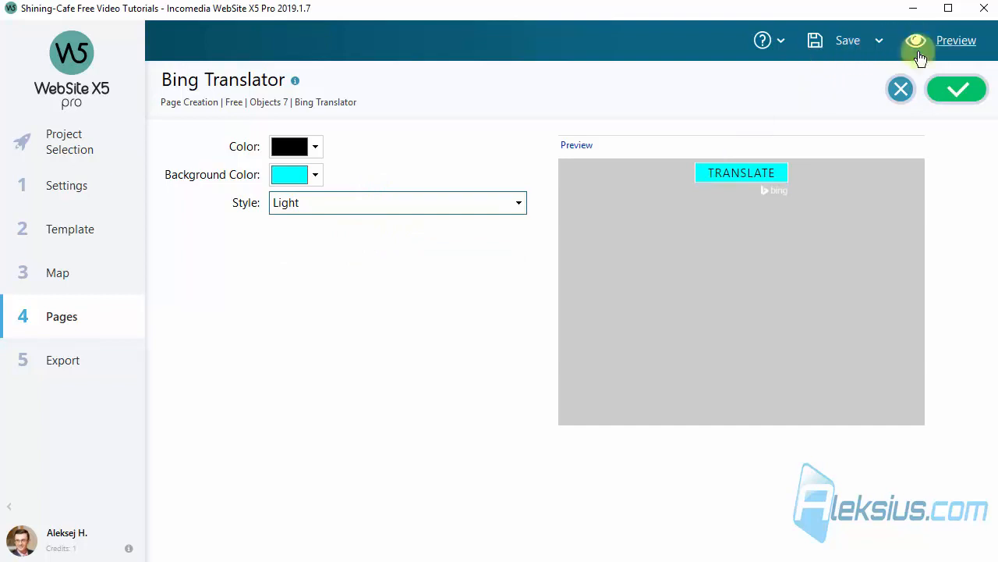
{"action": "left_click", "coordinate": [946, 88]}
{"action": "left_click", "coordinate": [835, 43]}
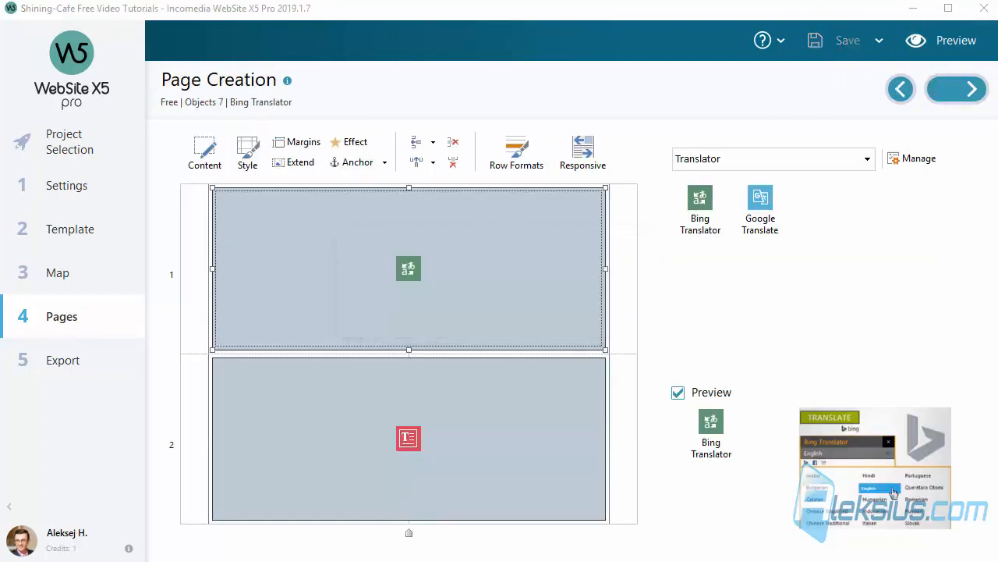
Preview the Bing Translator page and translate it into Russian with the translator widget
{"action": "left_click", "coordinate": [964, 43]}
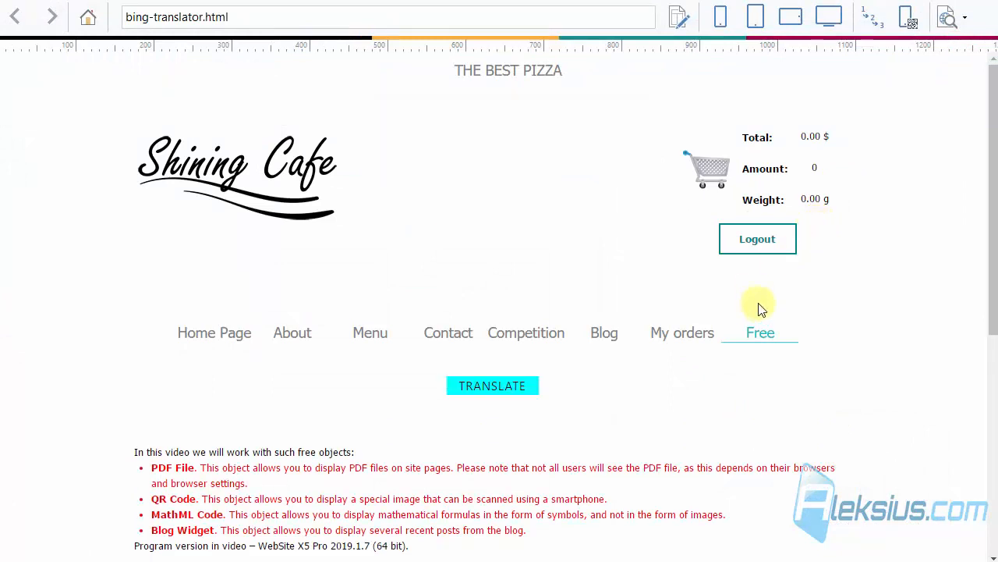
{"action": "scroll", "coordinate": [757, 299], "scroll_direction": "down", "scroll_amount": 1}
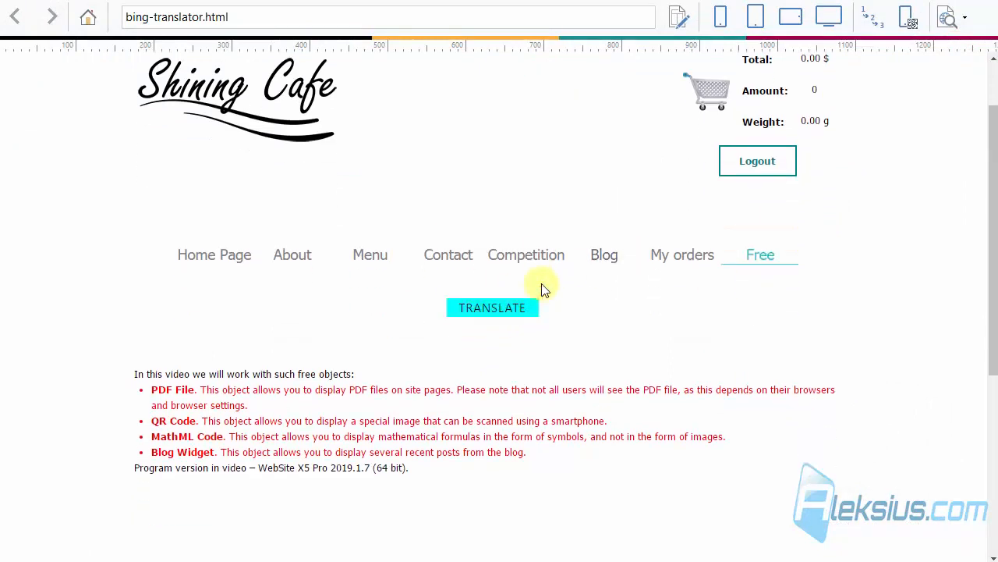
{"action": "left_click", "coordinate": [503, 309]}
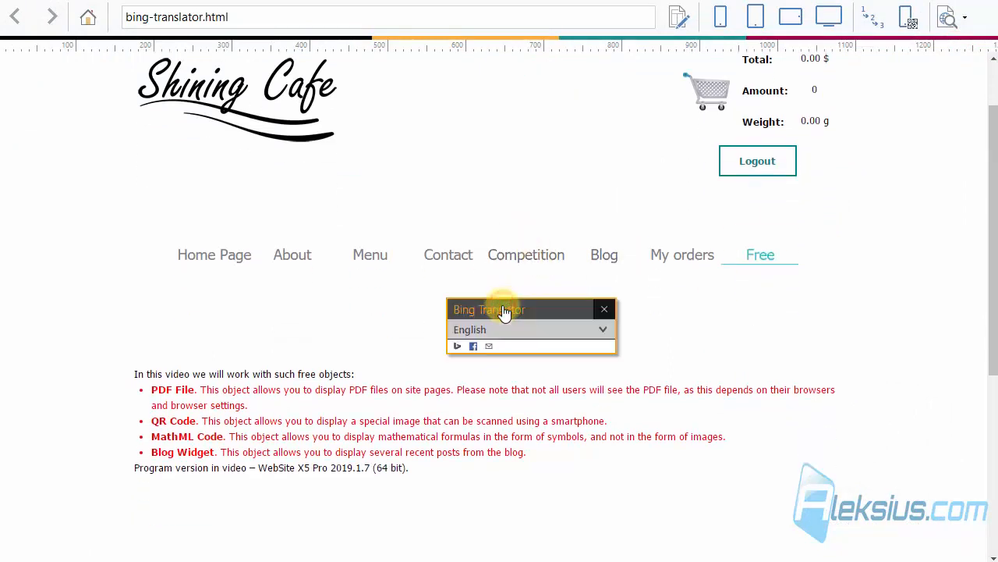
{"action": "left_click", "coordinate": [590, 328]}
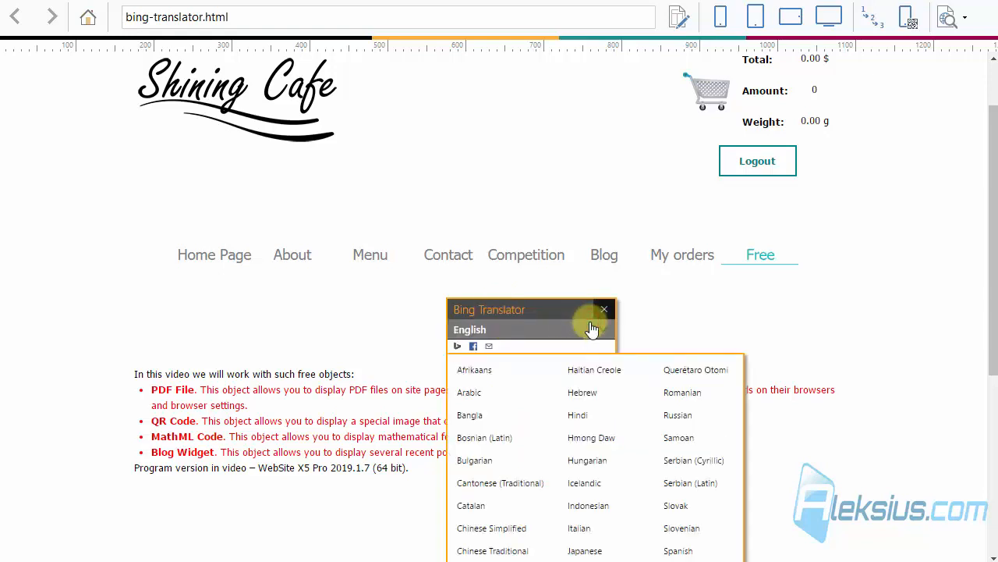
{"action": "left_click", "coordinate": [675, 414]}
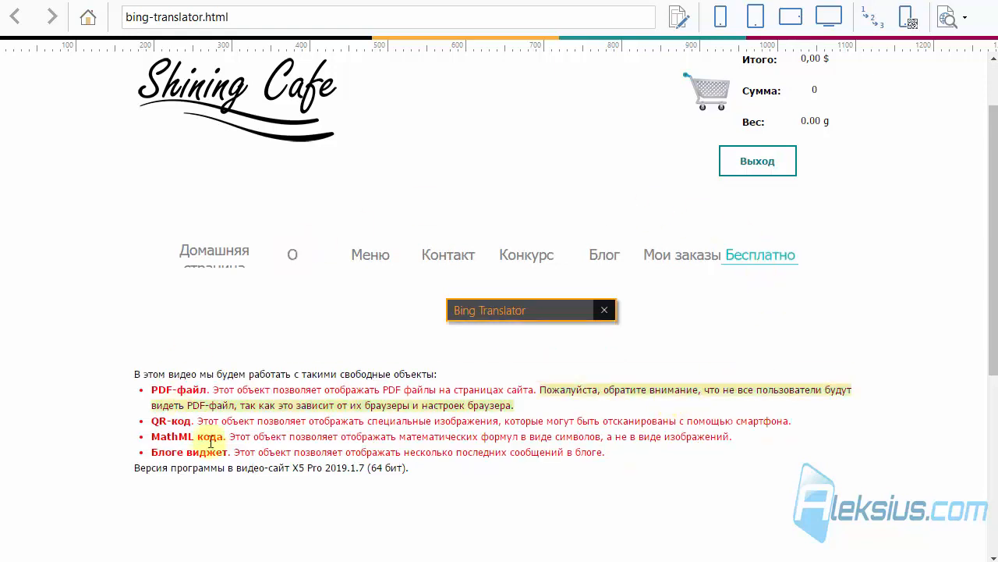
{"action": "mouse_move", "coordinate": [411, 446]}
{"action": "scroll", "coordinate": [733, 308], "scroll_direction": "up", "scroll_amount": 1}
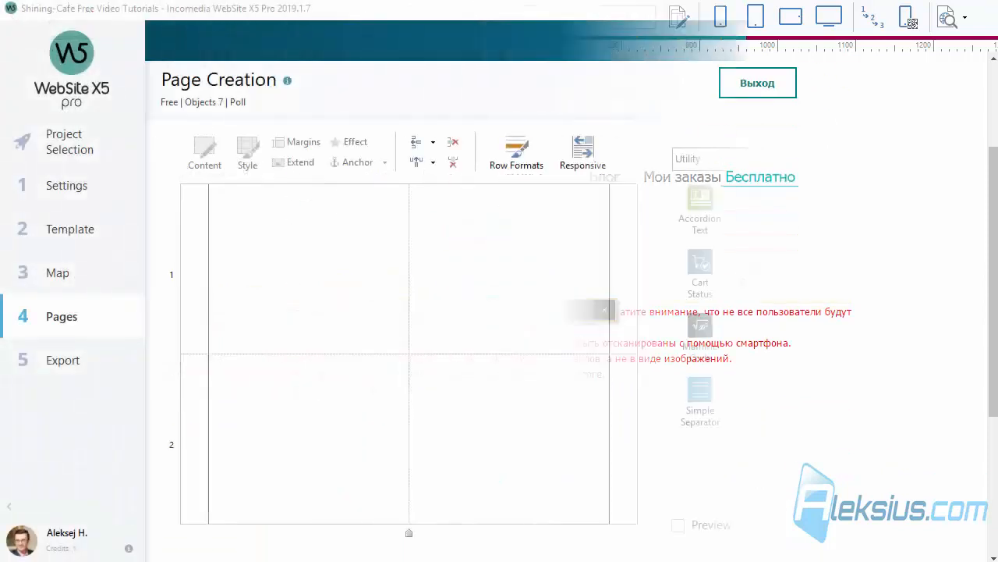
Add a Poll object to the first cell of row 1 and go through its question and answer fields
{"action": "left_click_drag", "start_coordinate": [764, 335], "coordinate": [343, 268]}
{"action": "double_click", "coordinate": [341, 268]}
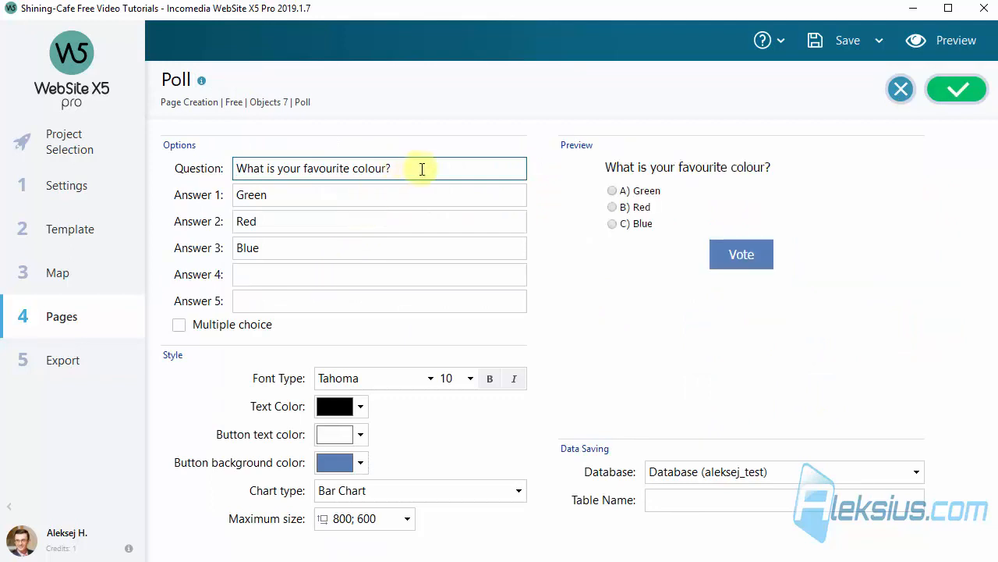
{"action": "left_click_drag", "start_coordinate": [418, 167], "coordinate": [178, 167]}
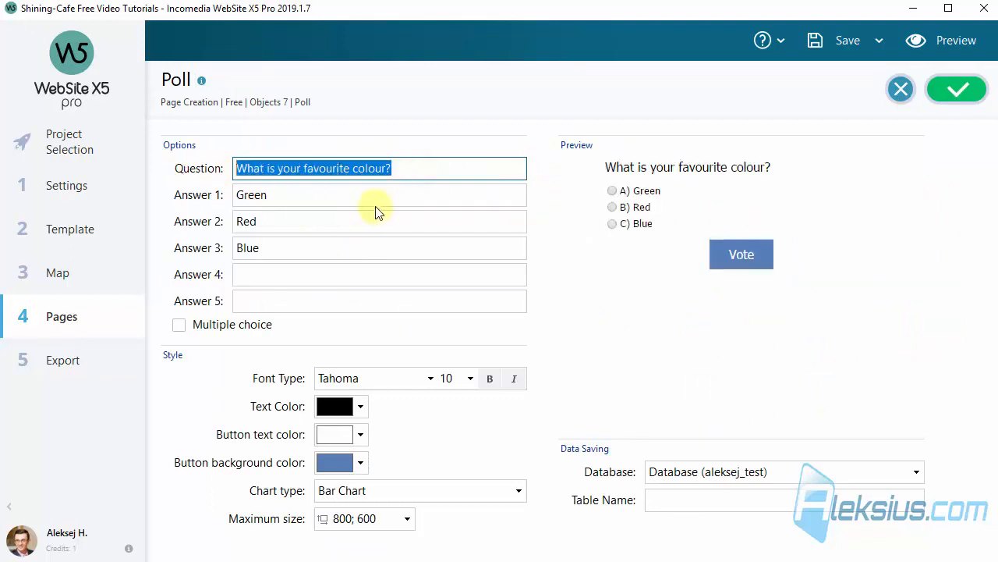
{"action": "left_click", "coordinate": [279, 195]}
{"action": "left_click", "coordinate": [279, 221]}
{"action": "left_click", "coordinate": [273, 248]}
{"action": "left_click", "coordinate": [274, 273]}
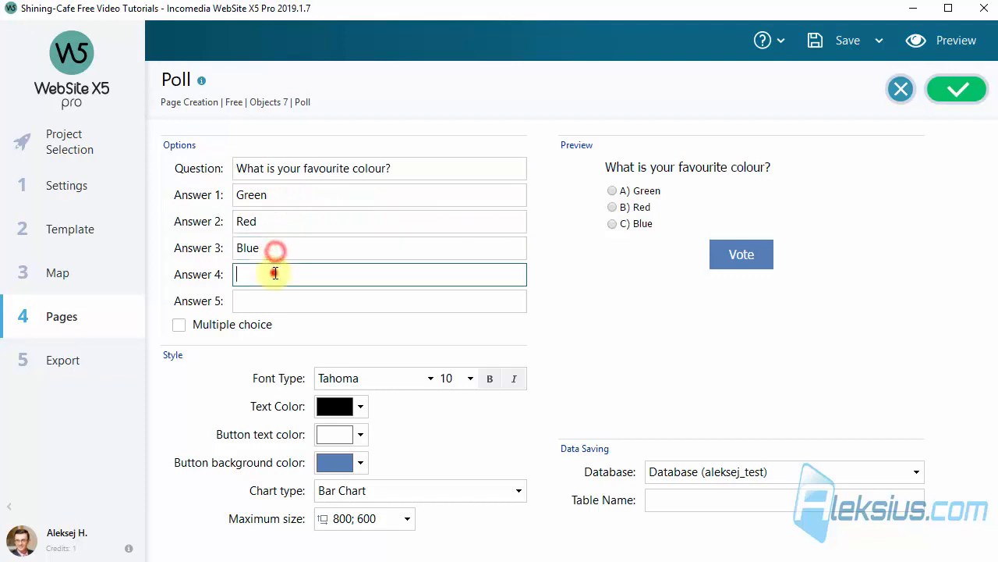
{"action": "left_click", "coordinate": [277, 302]}
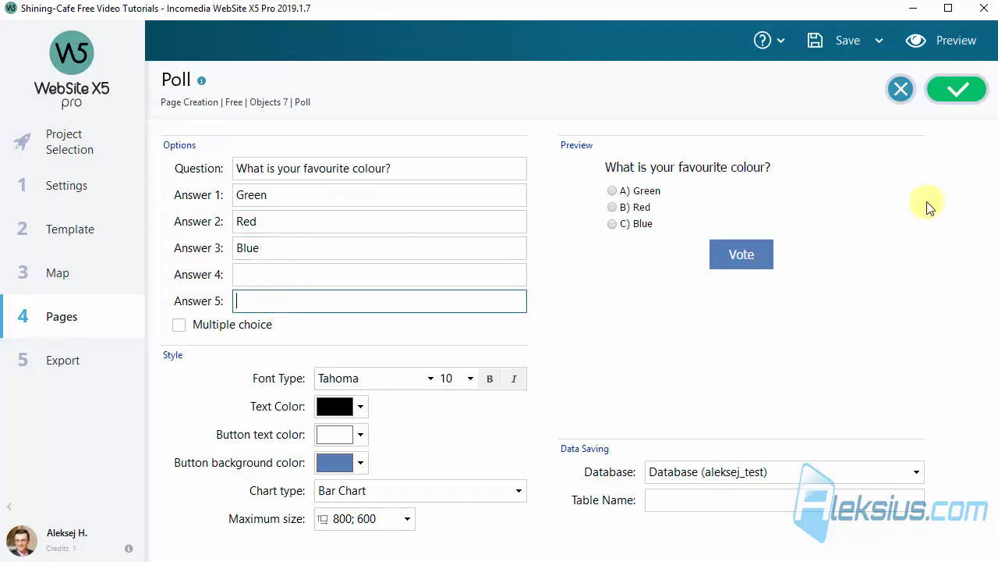
Set the poll's data table name to poll, accept the object's settings and save the project
{"action": "left_click", "coordinate": [958, 89]}
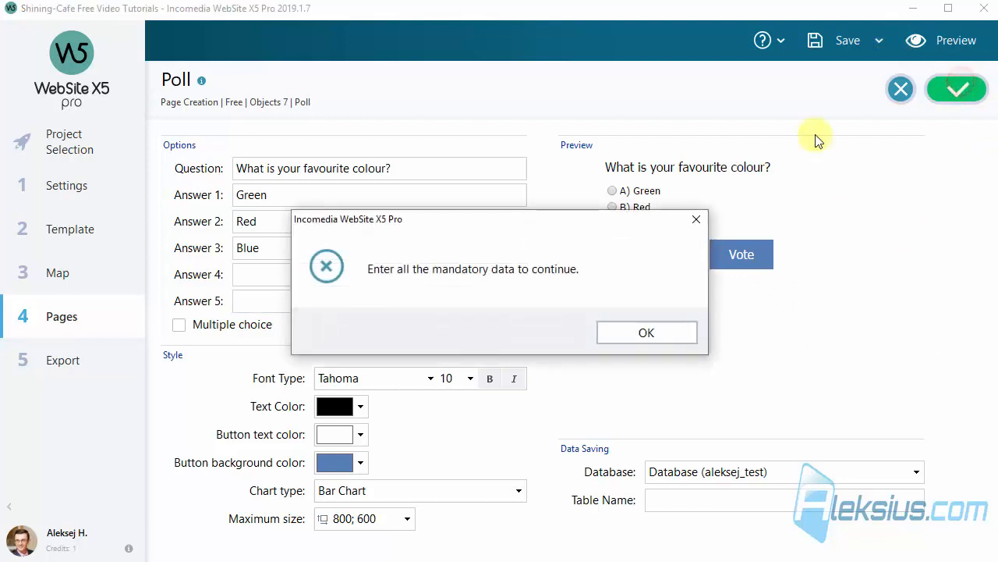
{"action": "left_click", "coordinate": [667, 334]}
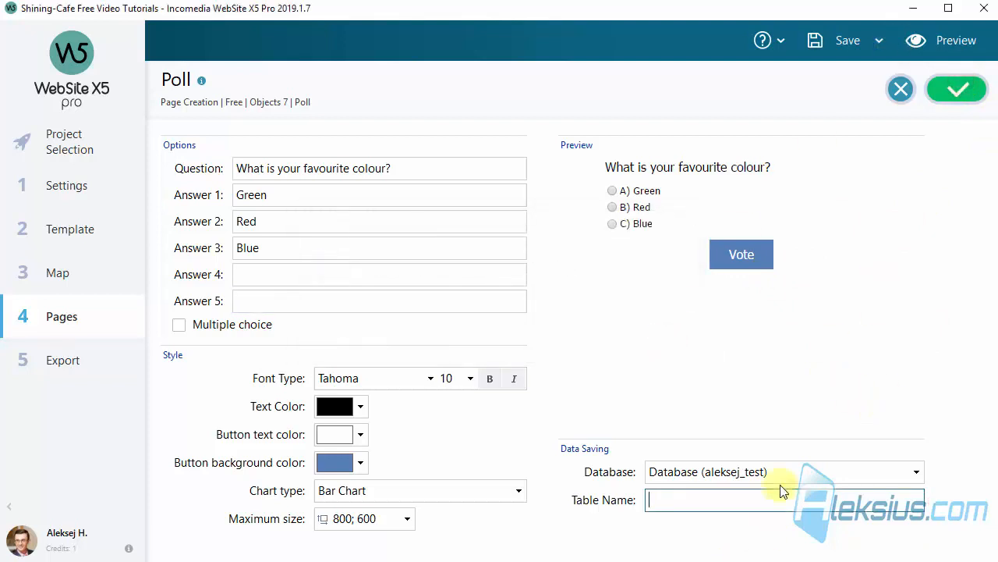
{"action": "left_click", "coordinate": [757, 494]}
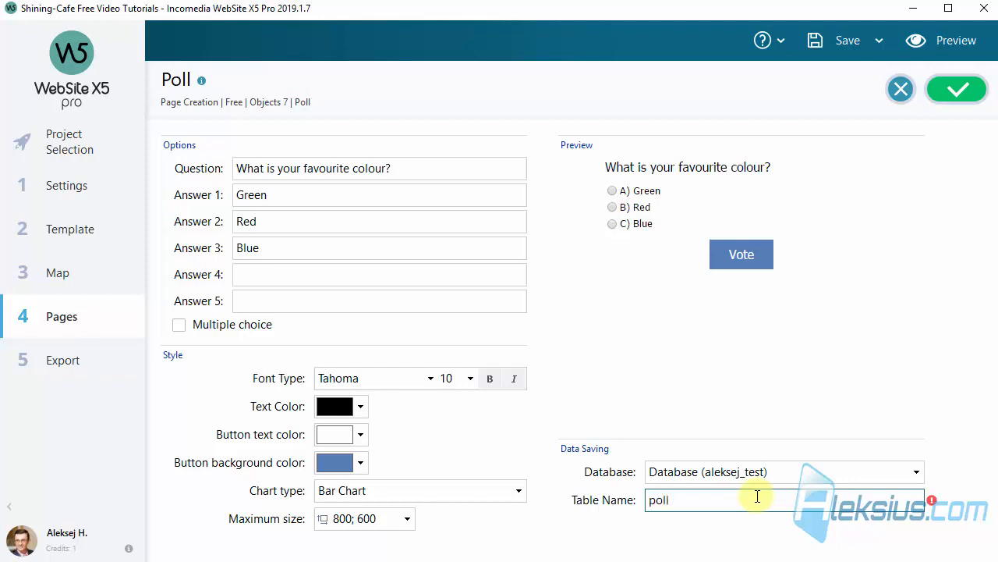
{"action": "left_click", "coordinate": [951, 104]}
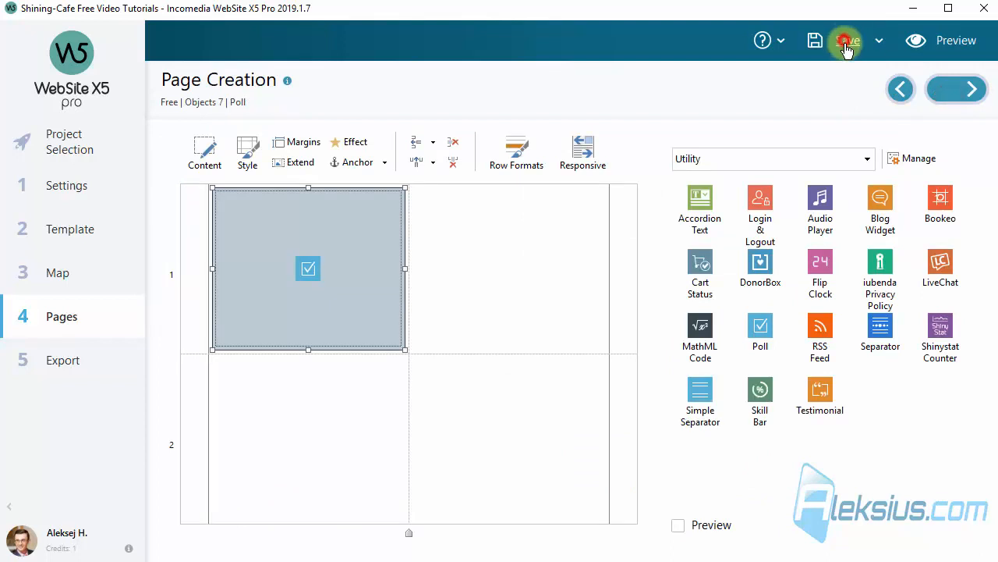
{"action": "left_click", "coordinate": [844, 41]}
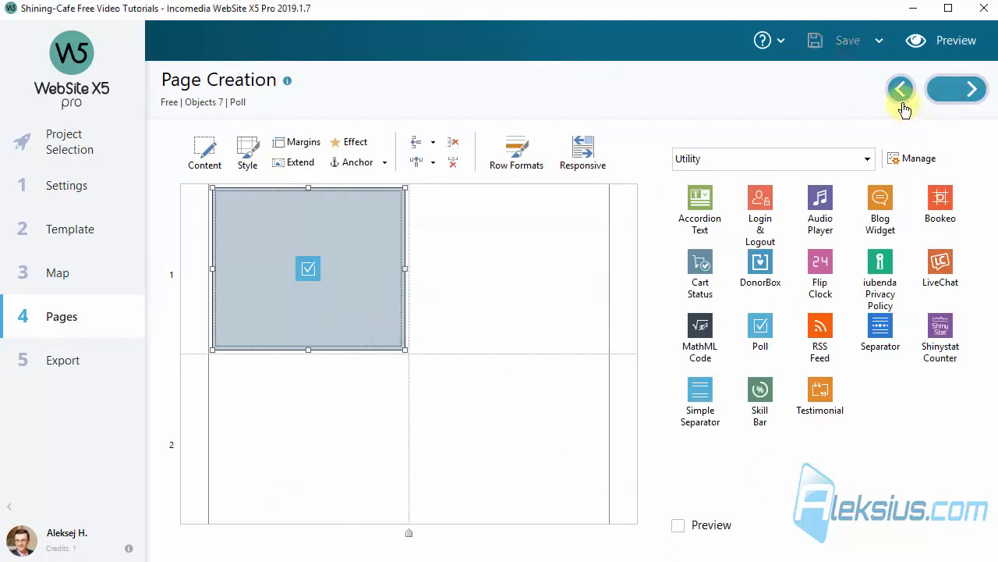
Preview the poll page, vote for Red and look over the results chart
{"action": "left_click", "coordinate": [971, 40]}
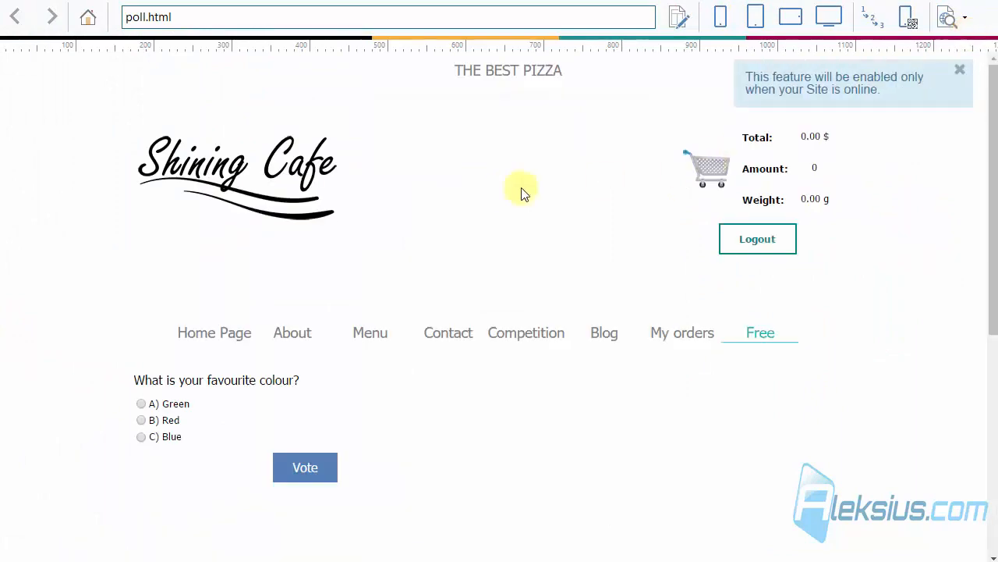
{"action": "scroll", "coordinate": [507, 193], "scroll_direction": "down", "scroll_amount": 1}
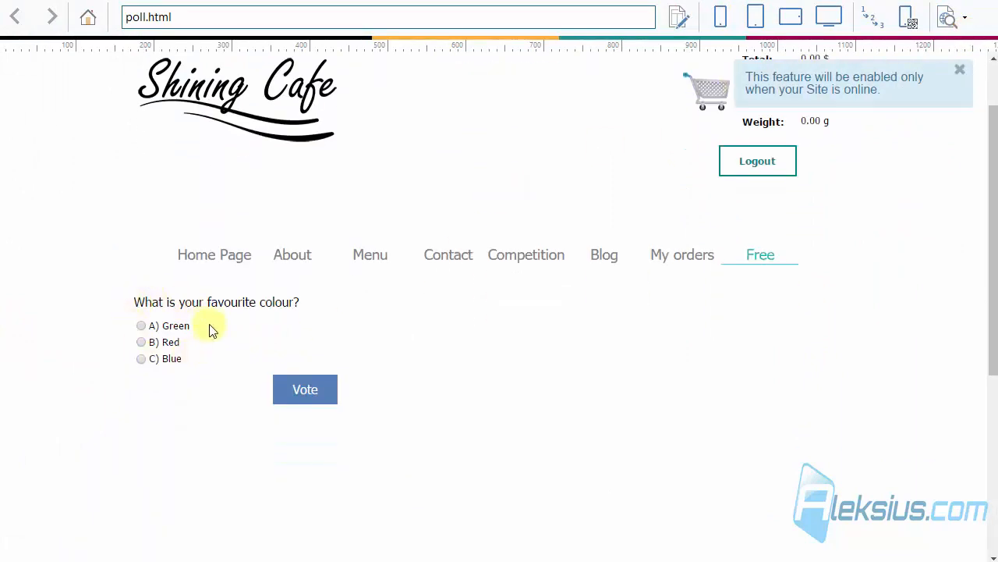
{"action": "triple_click", "coordinate": [146, 302]}
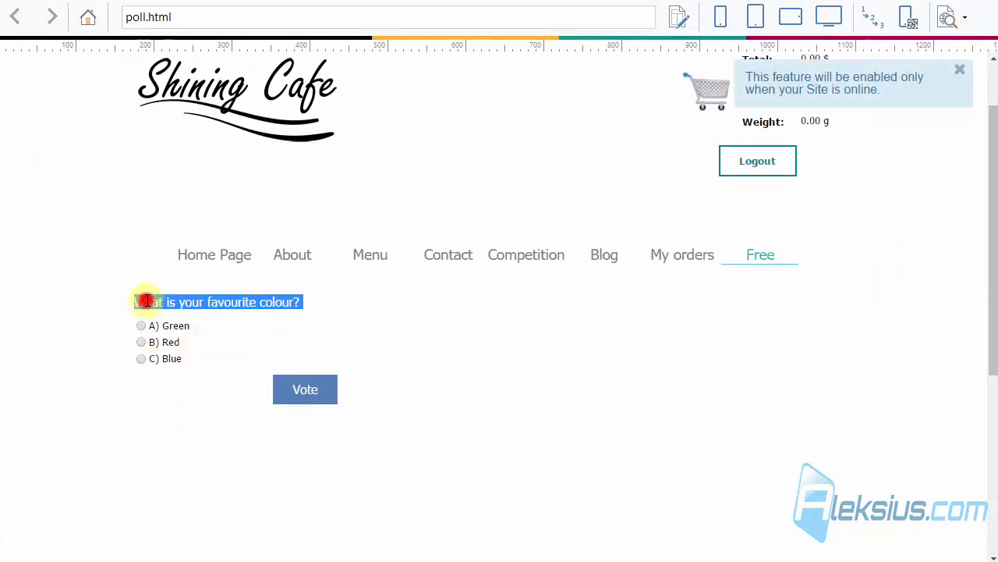
{"action": "left_click", "coordinate": [142, 344]}
{"action": "left_click", "coordinate": [289, 395]}
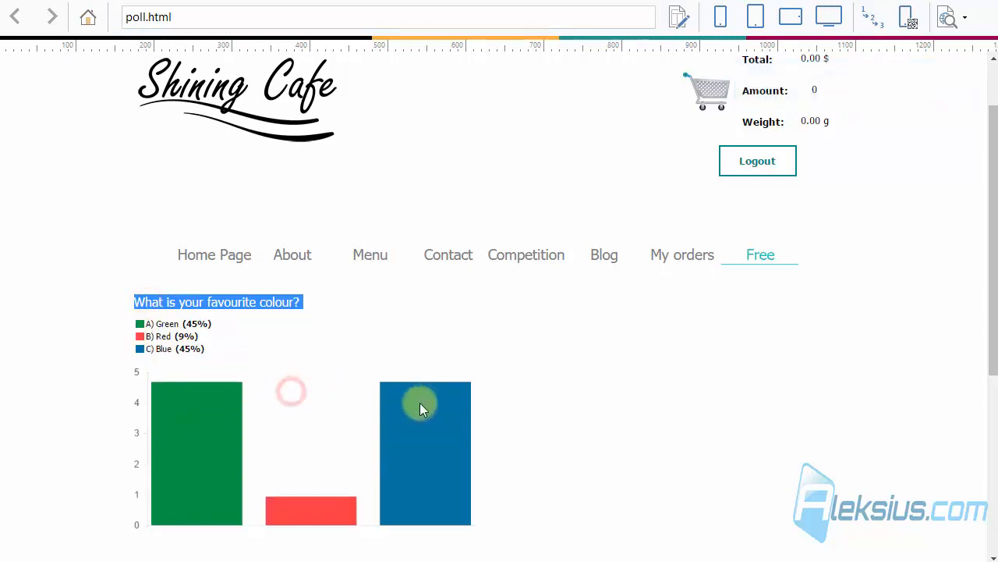
{"action": "scroll", "coordinate": [437, 402], "scroll_direction": "down", "scroll_amount": 1}
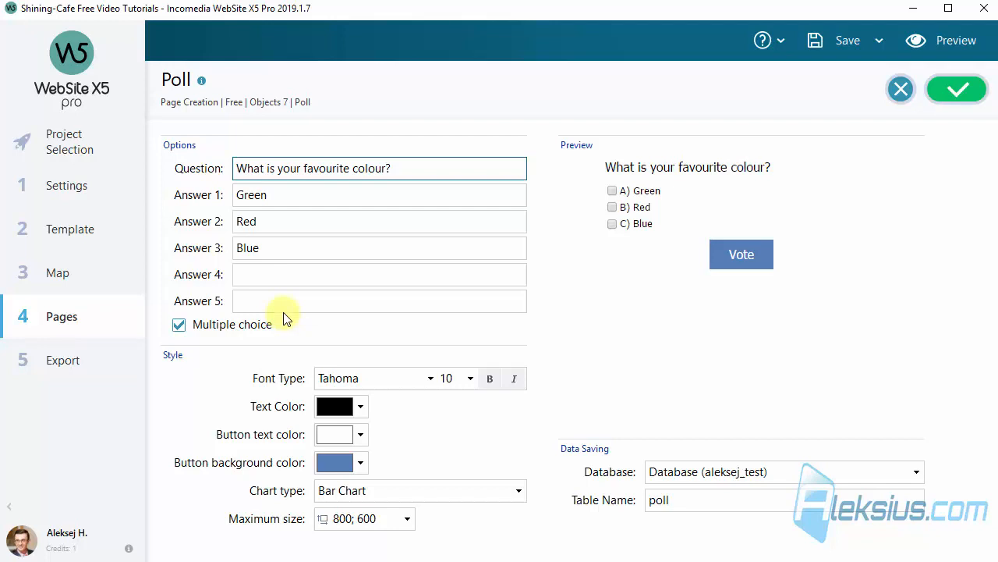
Set the poll's chart type to Pie Chart and accept the object's settings
{"action": "left_click", "coordinate": [424, 486]}
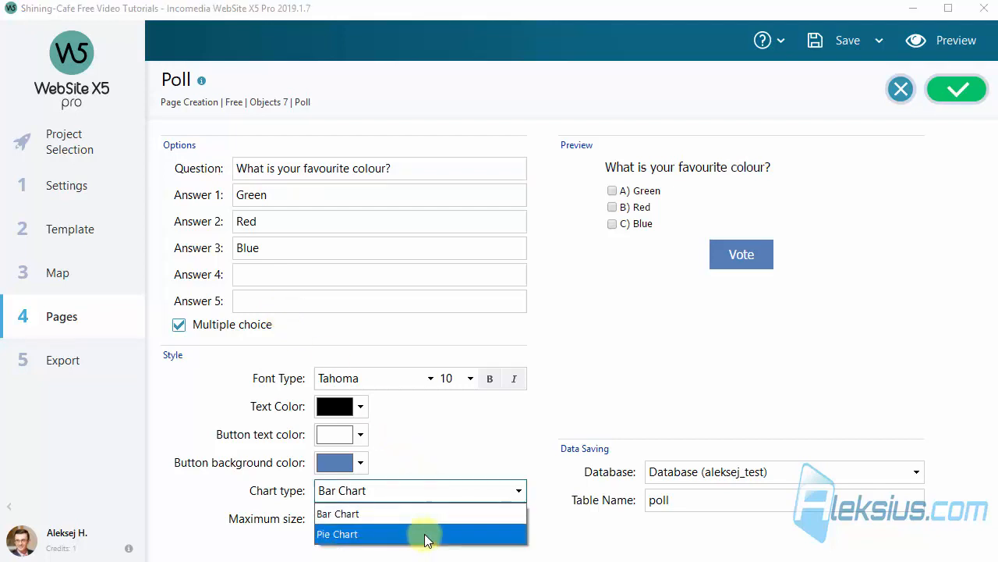
{"action": "left_click", "coordinate": [427, 537]}
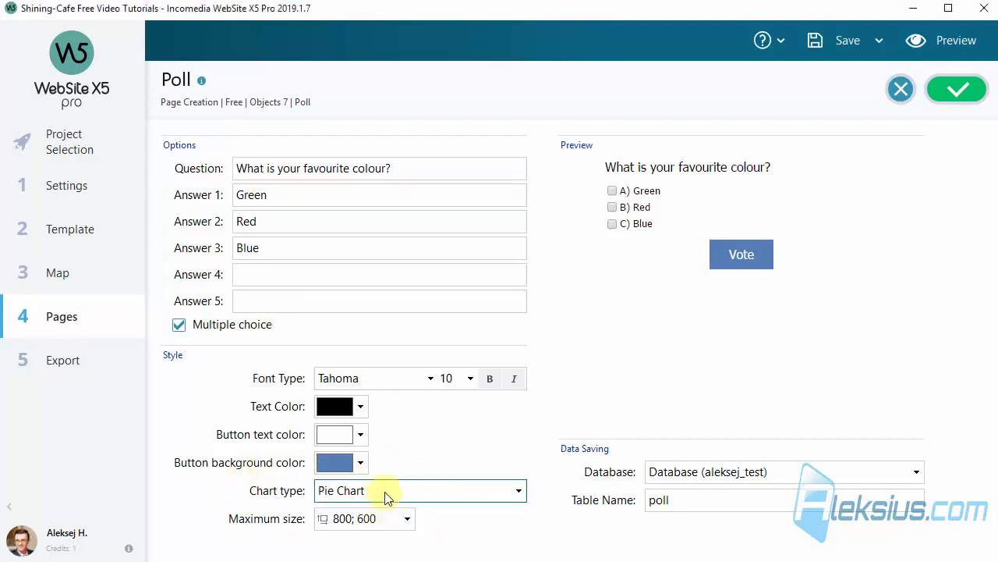
{"action": "left_click", "coordinate": [956, 92]}
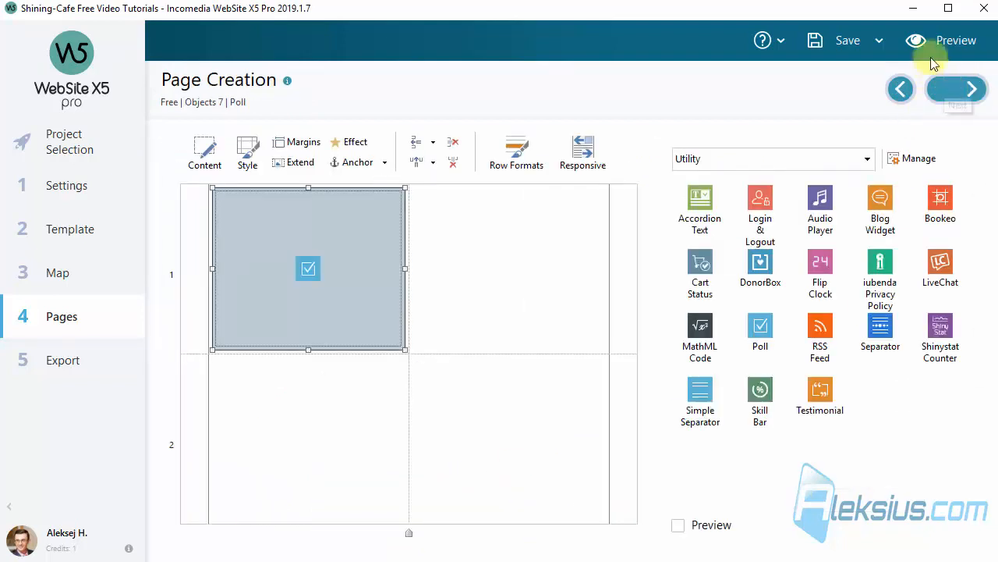
Preview the multiple-choice poll, vote for both Red and Blue and view the pie chart results
{"action": "left_click", "coordinate": [950, 43]}
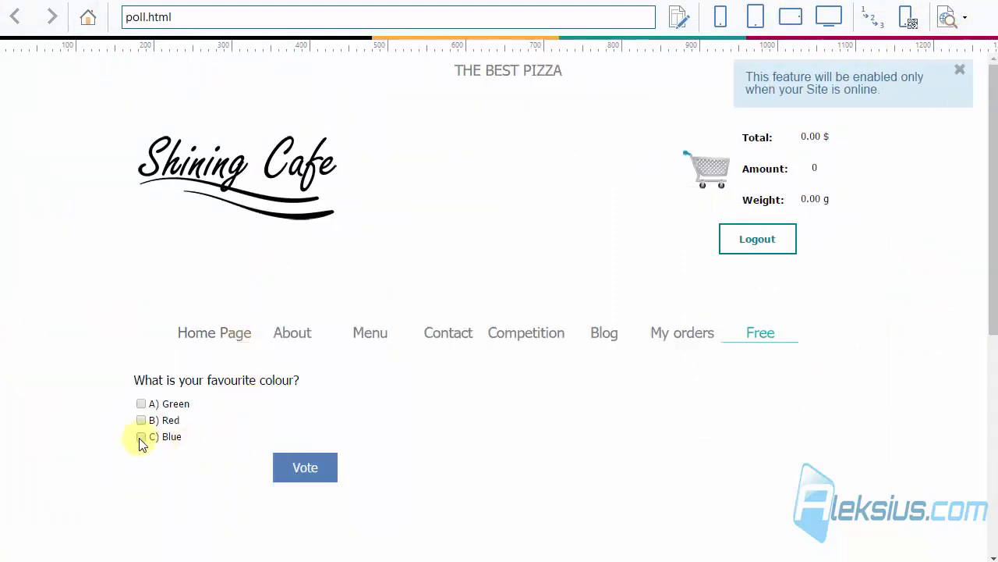
{"action": "left_click", "coordinate": [142, 420]}
{"action": "left_click", "coordinate": [141, 437]}
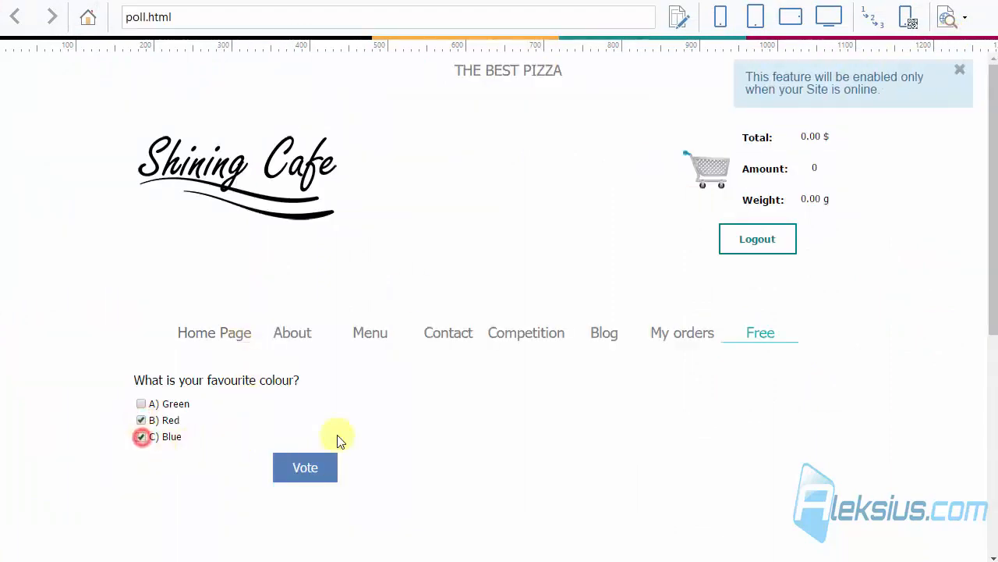
{"action": "left_click", "coordinate": [305, 471]}
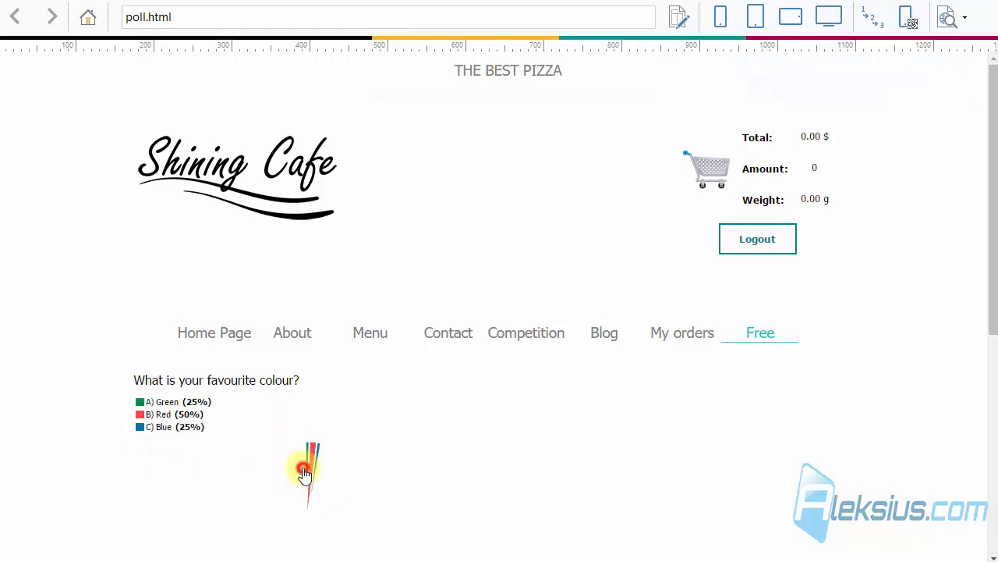
{"action": "scroll", "coordinate": [597, 351], "scroll_direction": "down", "scroll_amount": 3}
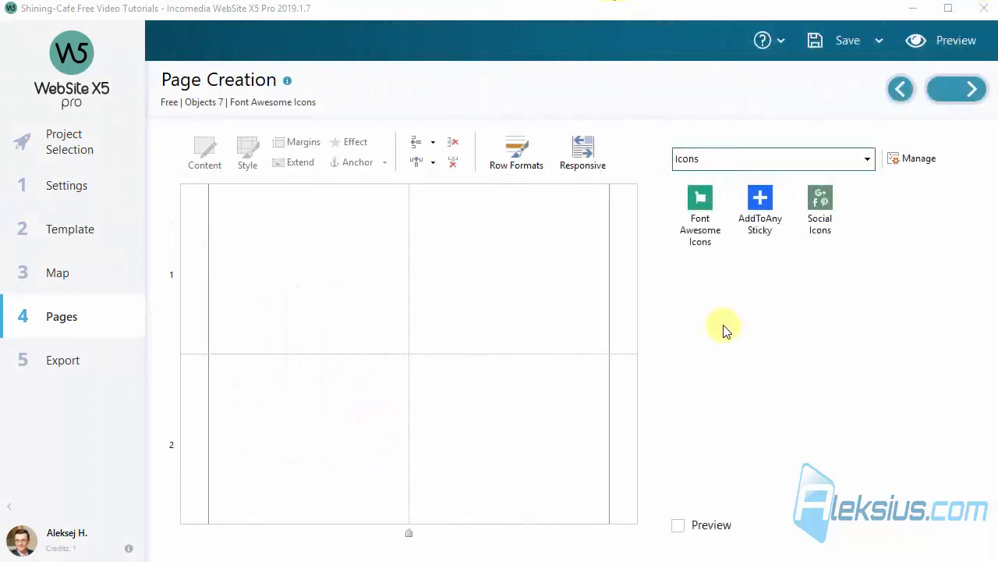
Add a Font Awesome Icons object to the first cell of row 1 and look through its icon categories
{"action": "left_click_drag", "start_coordinate": [700, 198], "coordinate": [299, 238]}
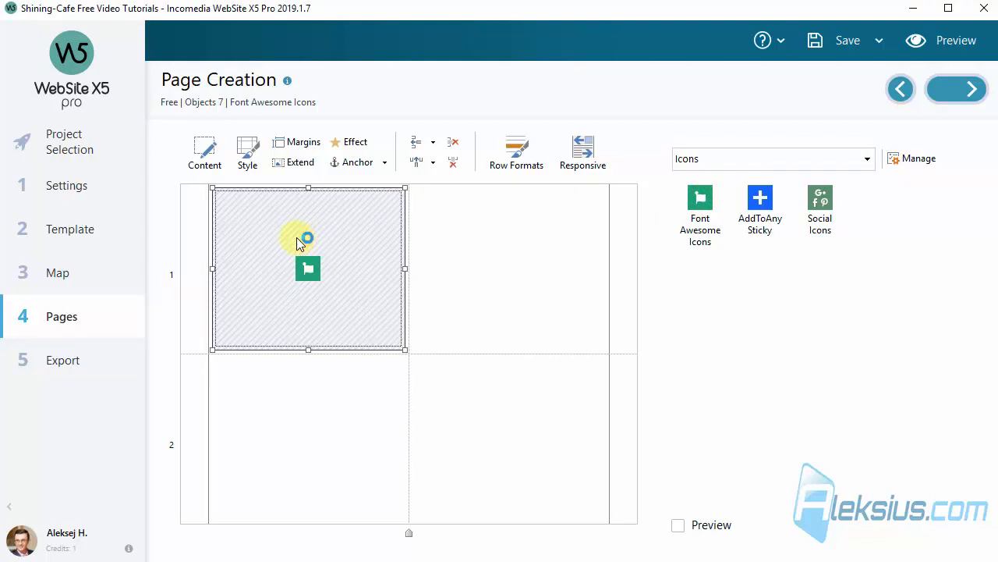
{"action": "double_click", "coordinate": [297, 237]}
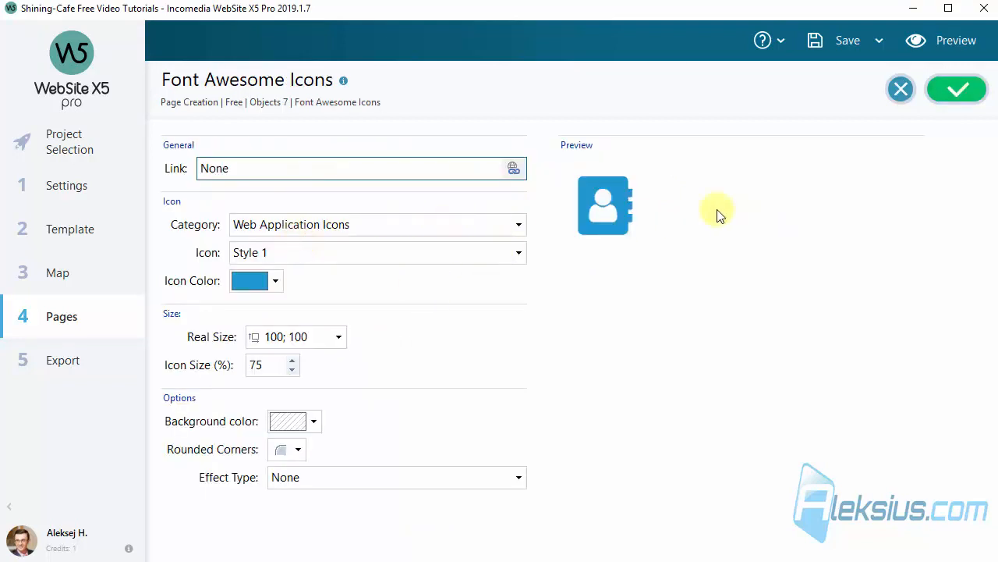
{"action": "left_click", "coordinate": [482, 226]}
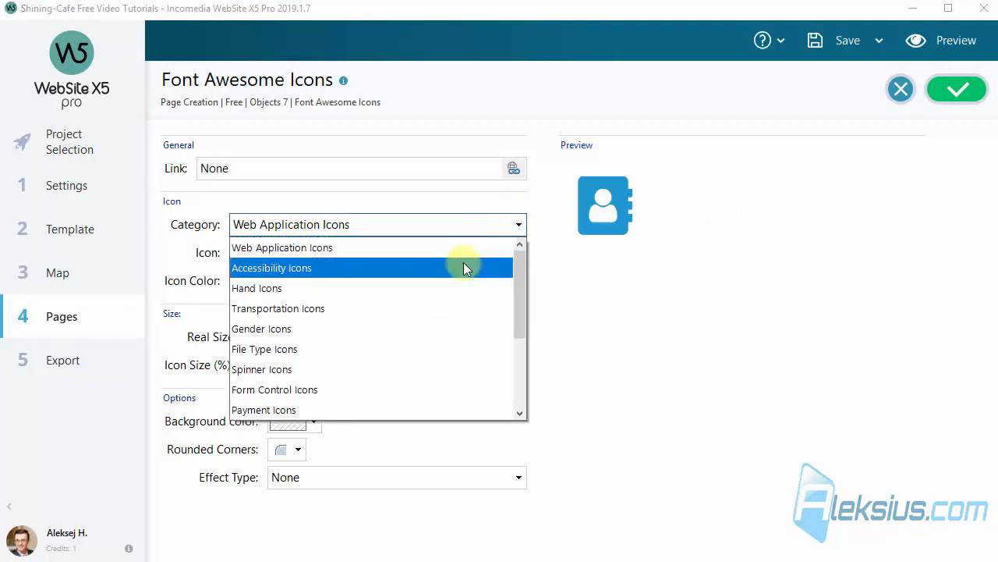
{"action": "scroll", "coordinate": [479, 265], "scroll_direction": "down", "scroll_amount": 3}
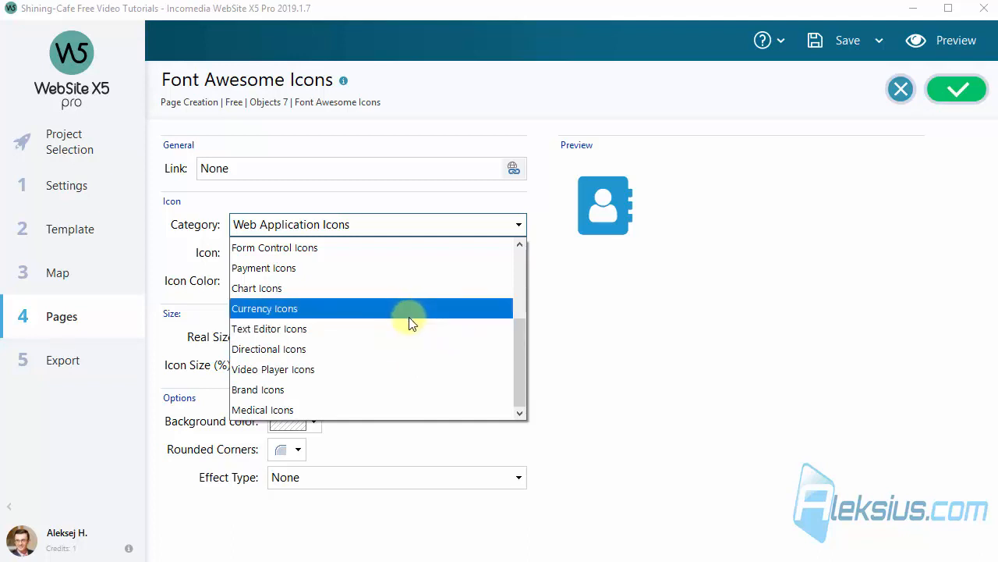
{"action": "scroll", "coordinate": [408, 316], "scroll_direction": "up", "scroll_amount": 2}
{"action": "scroll", "coordinate": [411, 319], "scroll_direction": "up", "scroll_amount": 1}
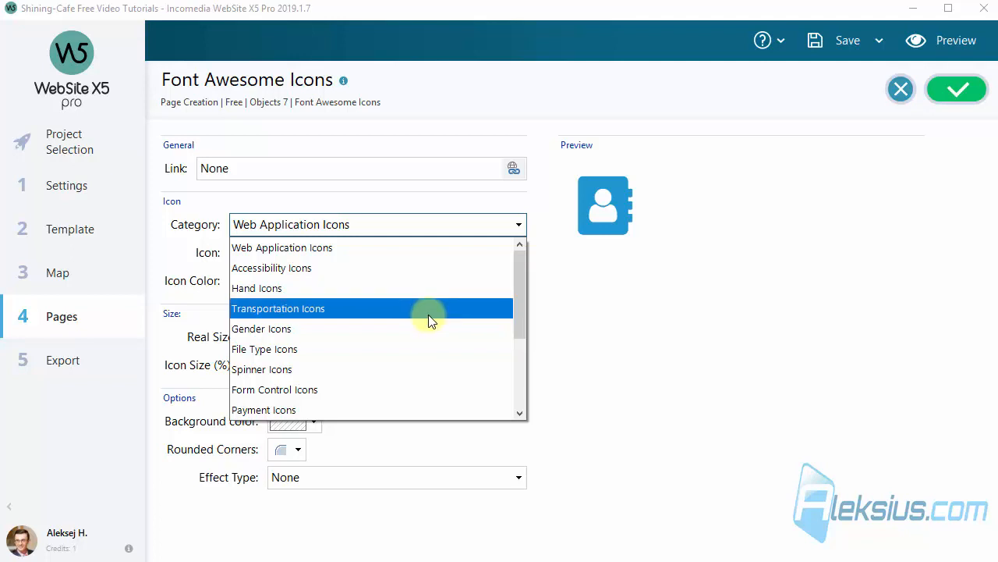
Try the Gender Icons and File Type Icons categories and view the icons each one offers
{"action": "left_click", "coordinate": [423, 330]}
{"action": "left_click", "coordinate": [417, 255]}
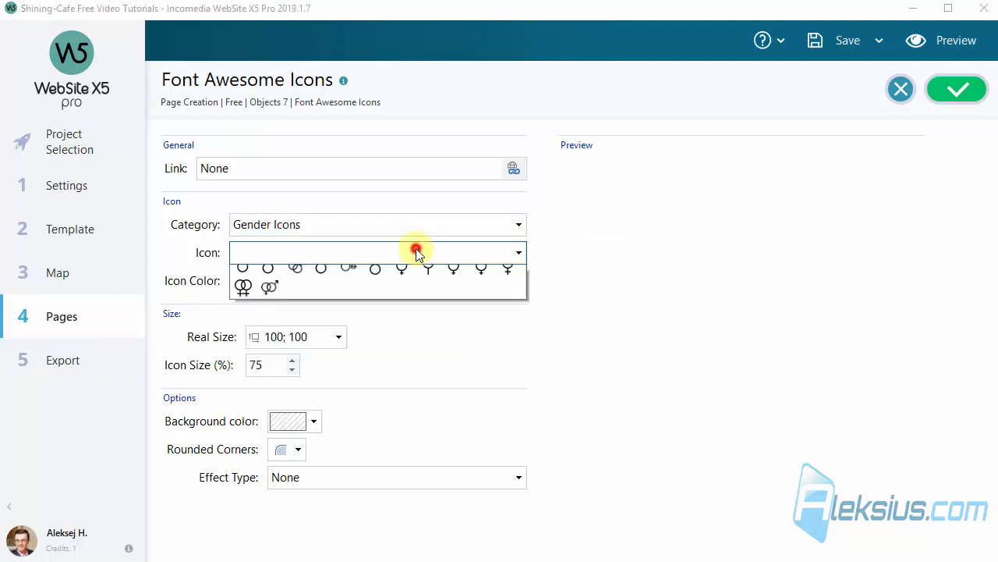
{"action": "left_click", "coordinate": [423, 234]}
{"action": "left_click", "coordinate": [425, 234]}
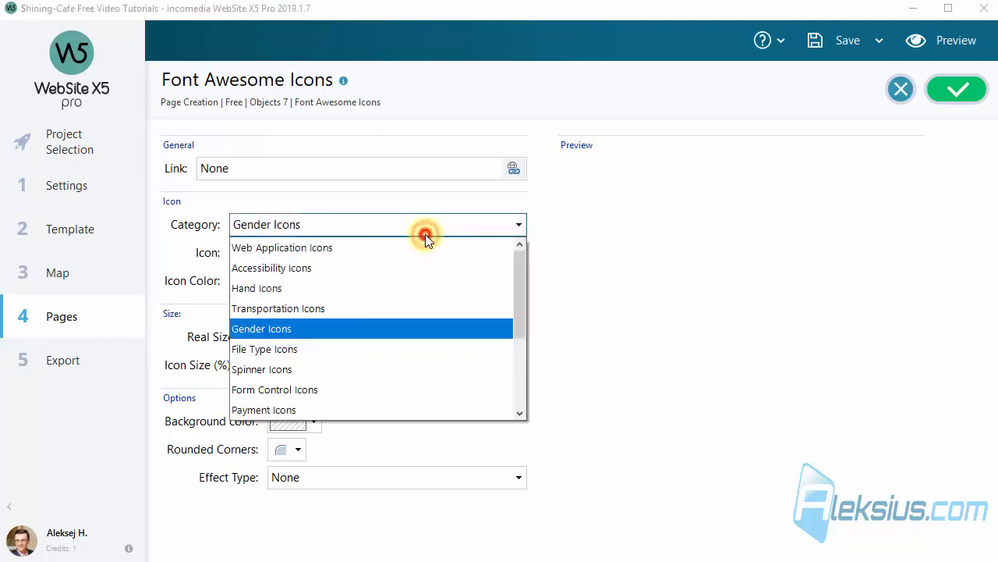
{"action": "left_click", "coordinate": [435, 348]}
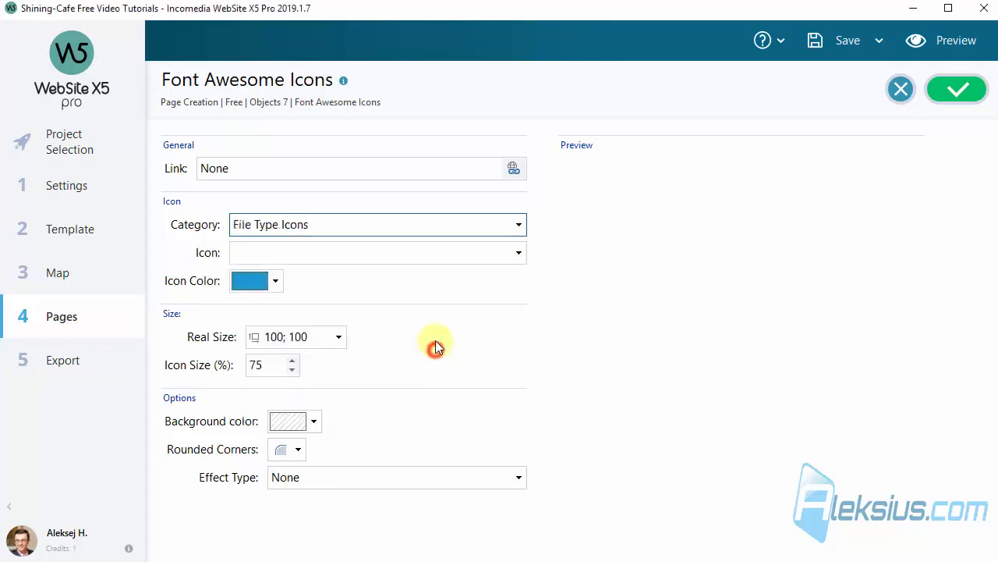
{"action": "left_click", "coordinate": [396, 251]}
{"action": "left_click", "coordinate": [401, 223]}
Choose the Firefox icon from the Brand Icons category and set the icon color to red
{"action": "left_click", "coordinate": [402, 222]}
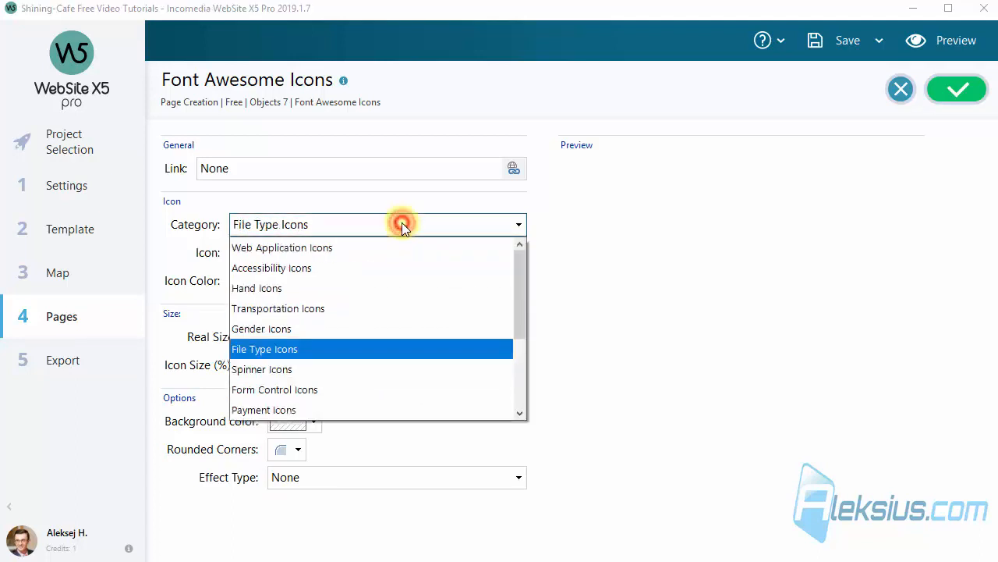
{"action": "left_click_drag", "start_coordinate": [522, 296], "coordinate": [527, 379]}
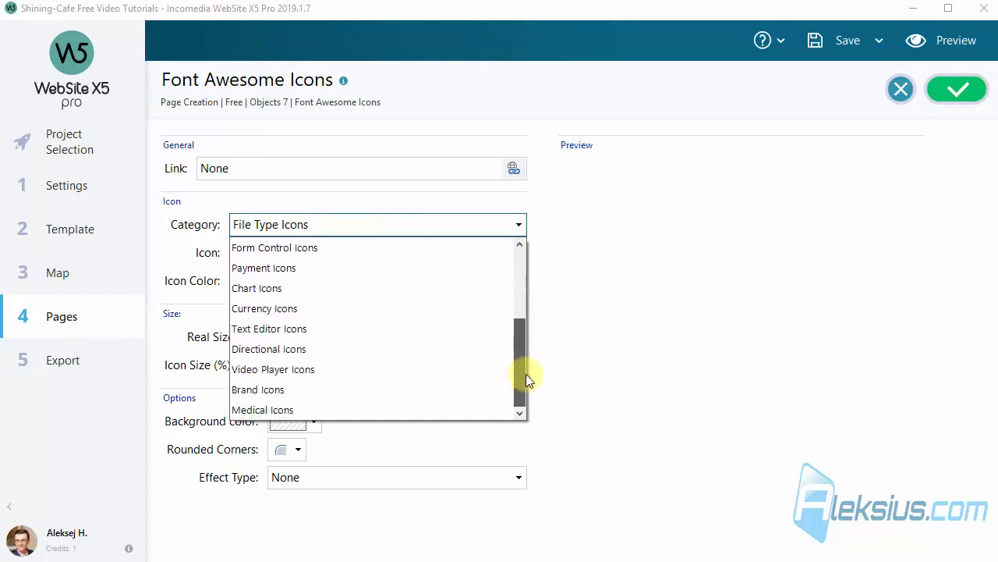
{"action": "left_click", "coordinate": [400, 389]}
{"action": "left_click", "coordinate": [371, 248]}
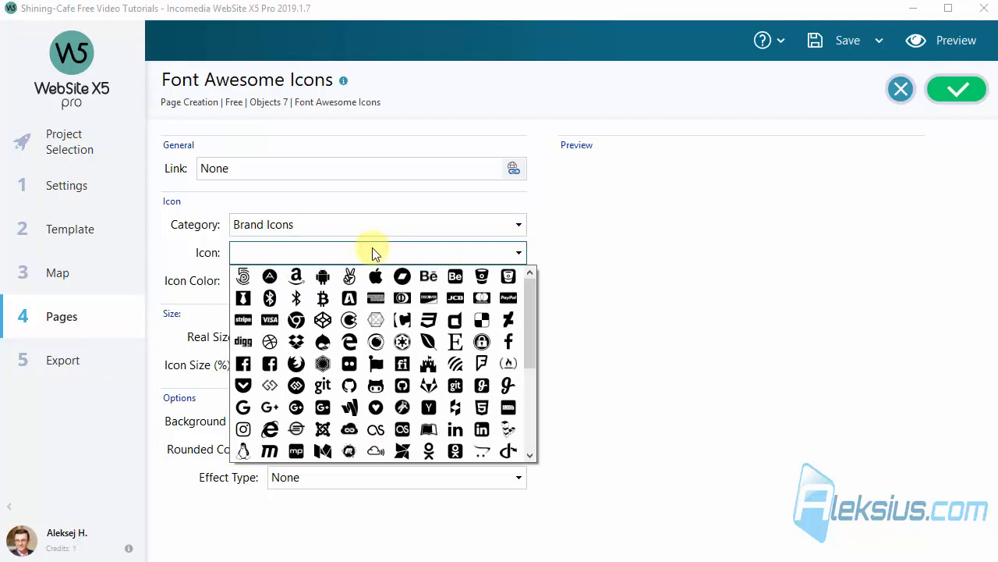
{"action": "left_click", "coordinate": [297, 364]}
{"action": "left_click", "coordinate": [271, 282]}
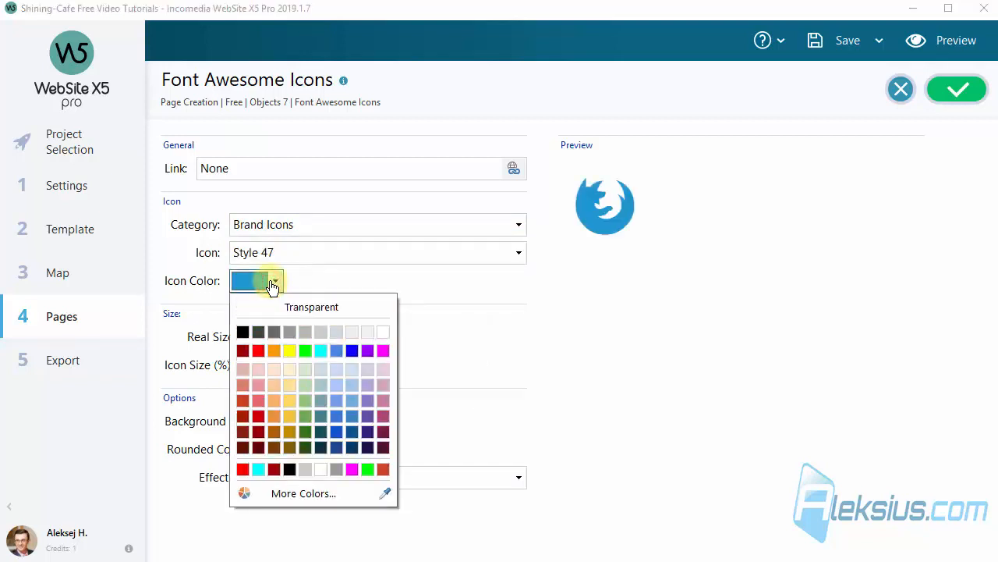
{"action": "left_click", "coordinate": [242, 469]}
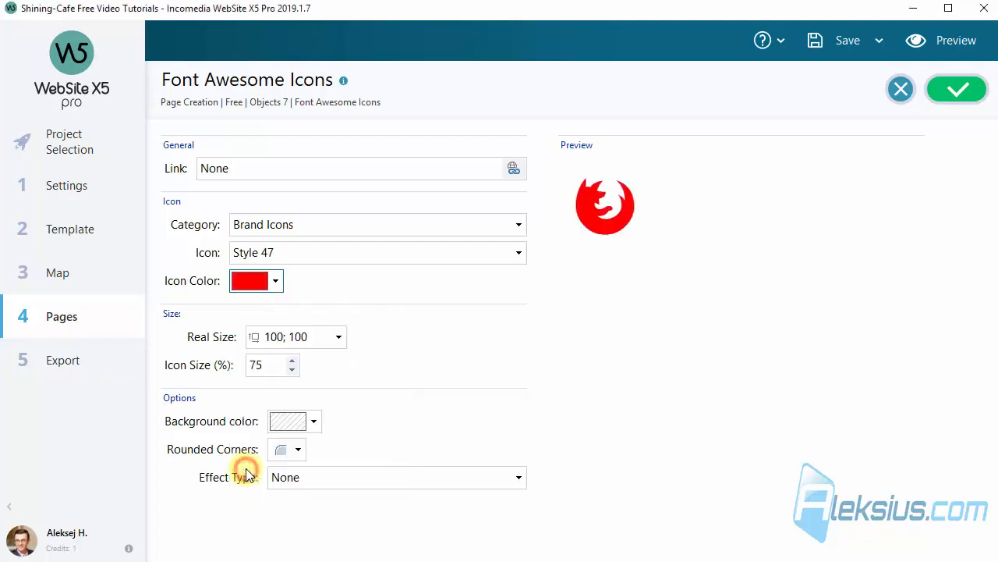
Set the Firefox icon's real size to 800 by 800
{"action": "left_click", "coordinate": [580, 376]}
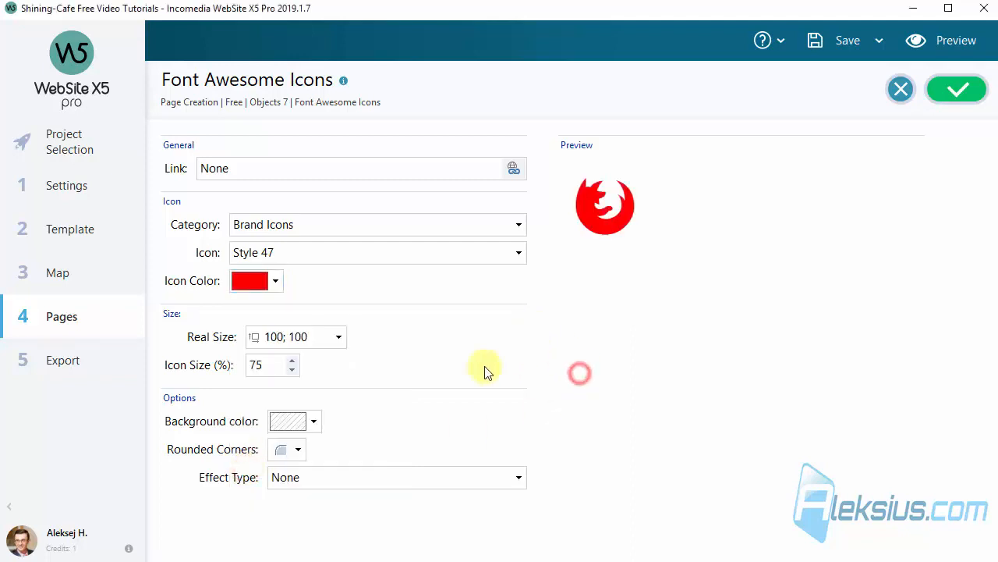
{"action": "left_click", "coordinate": [337, 338]}
{"action": "type", "text": "800"}
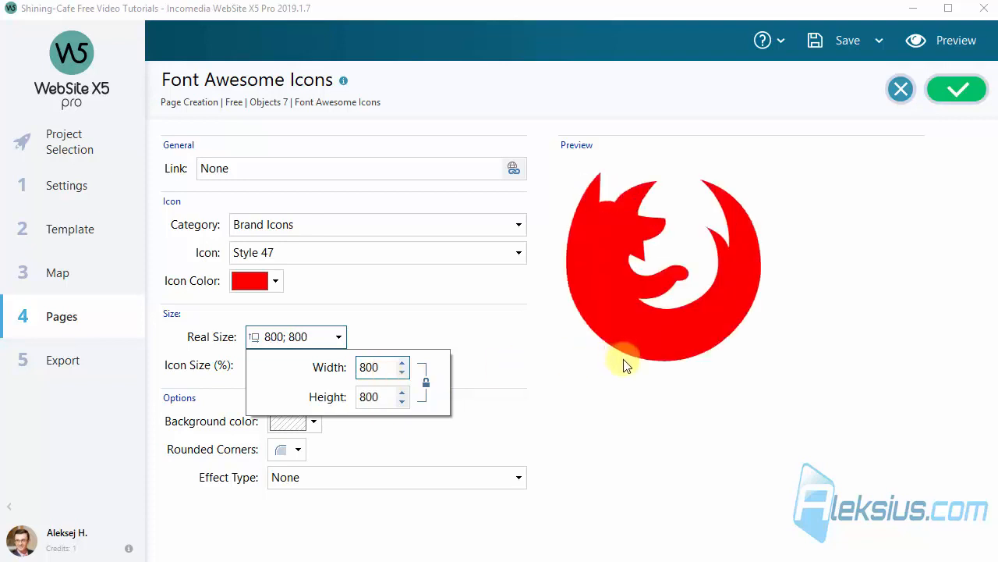
{"action": "left_click", "coordinate": [624, 360]}
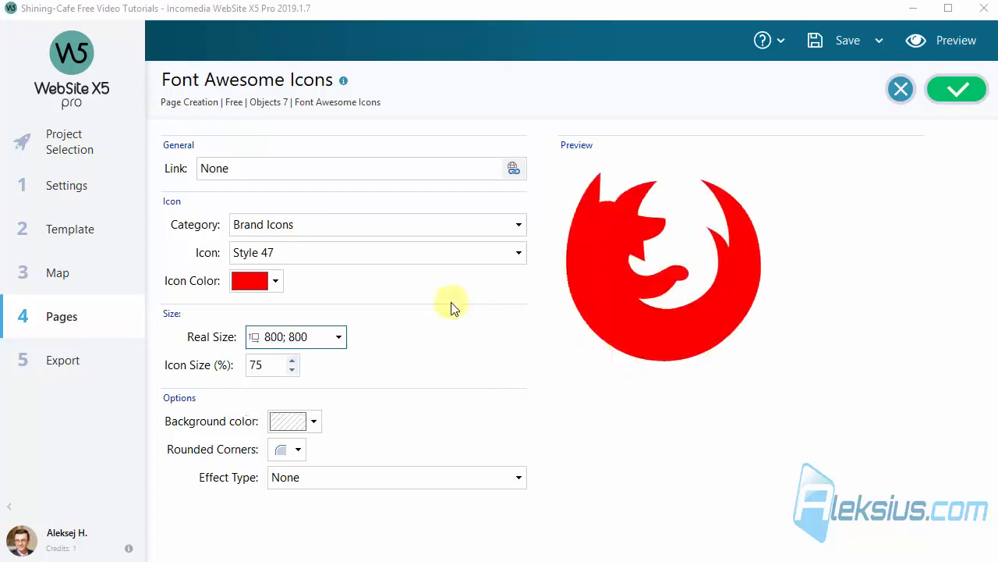
{"action": "left_click", "coordinate": [414, 337]}
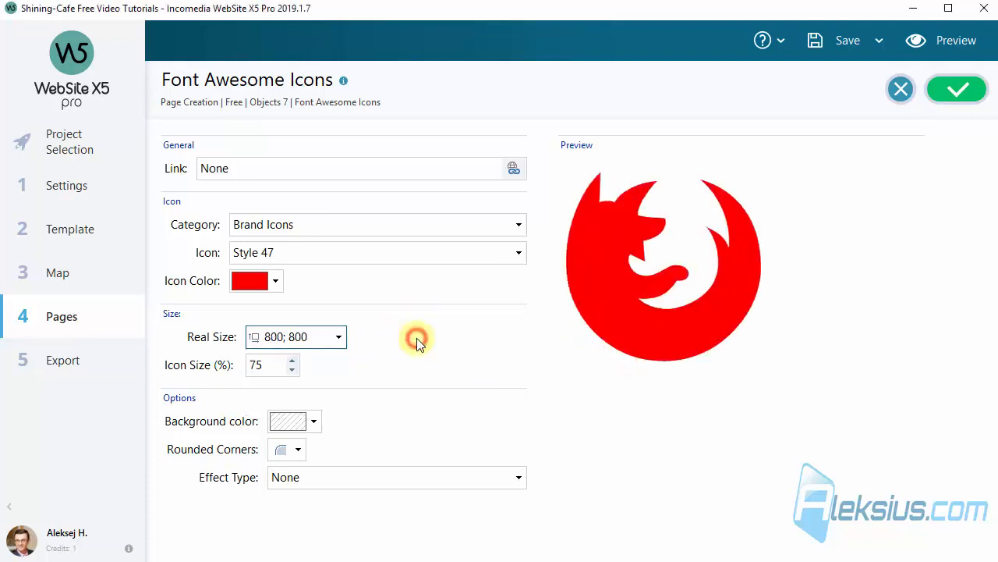
Link the Firefox icon to the QR Code page of the website, opening in the same window
{"action": "left_click", "coordinate": [517, 170]}
{"action": "left_click", "coordinate": [304, 148]}
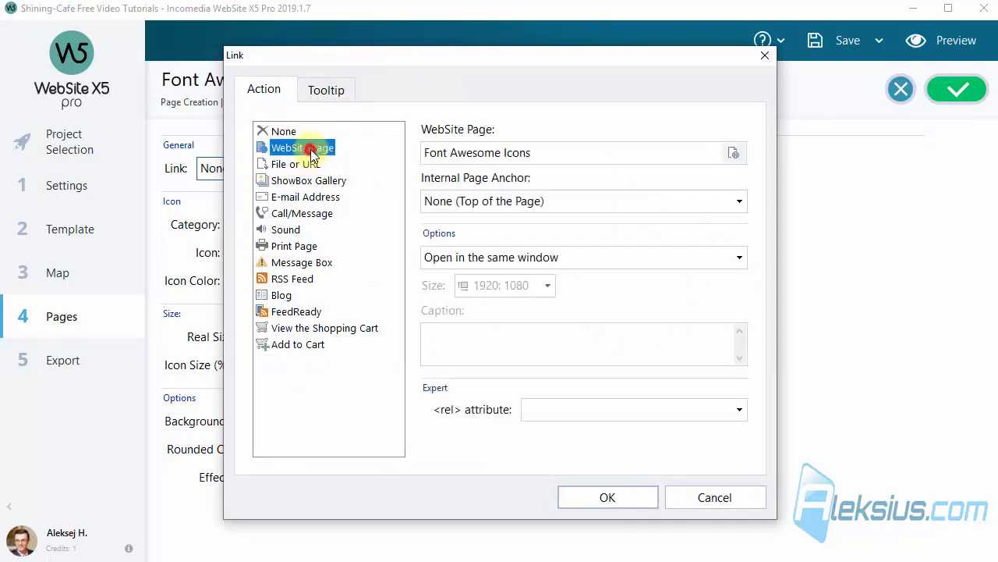
{"action": "left_click", "coordinate": [733, 153]}
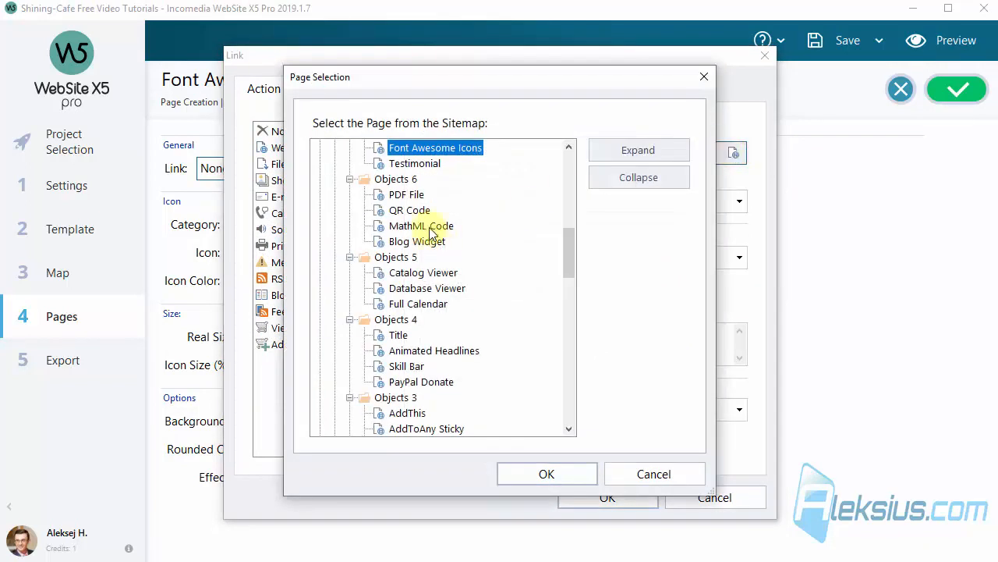
{"action": "left_click", "coordinate": [431, 210]}
{"action": "left_click", "coordinate": [550, 473]}
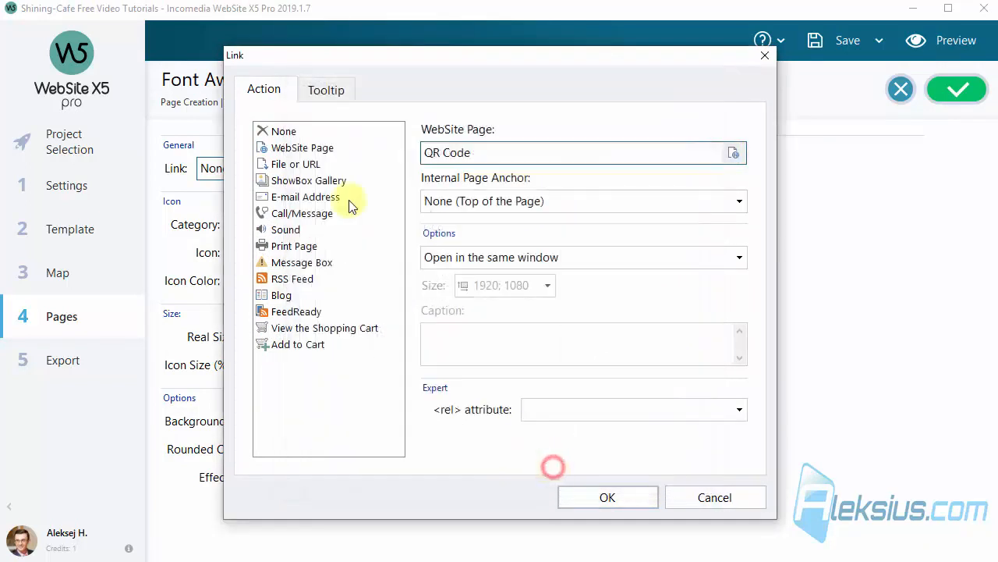
{"action": "left_click", "coordinate": [585, 496]}
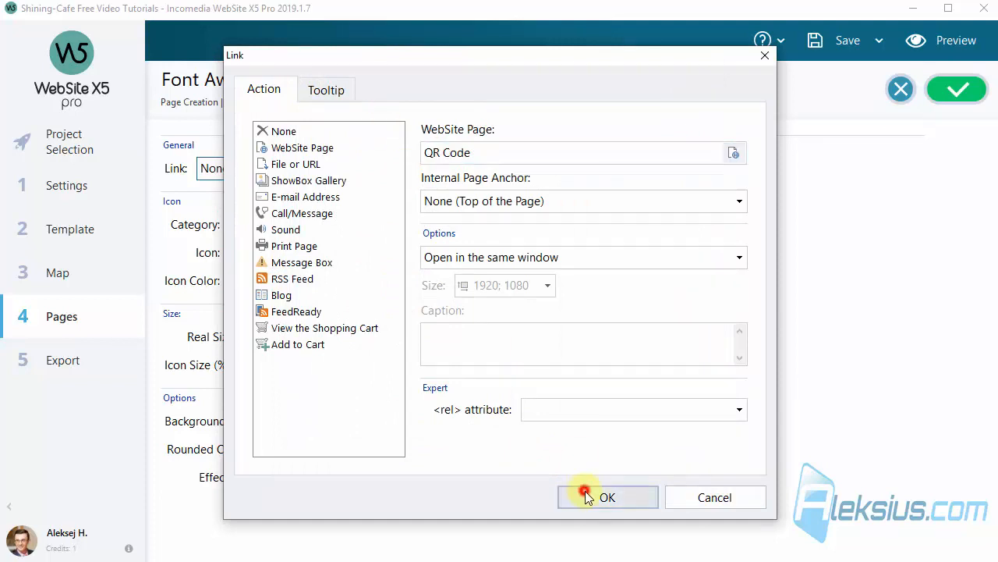
Preview the Font Awesome Icons page, follow the Firefox icon's link to the QR Code page and close the preview
{"action": "left_click", "coordinate": [948, 43]}
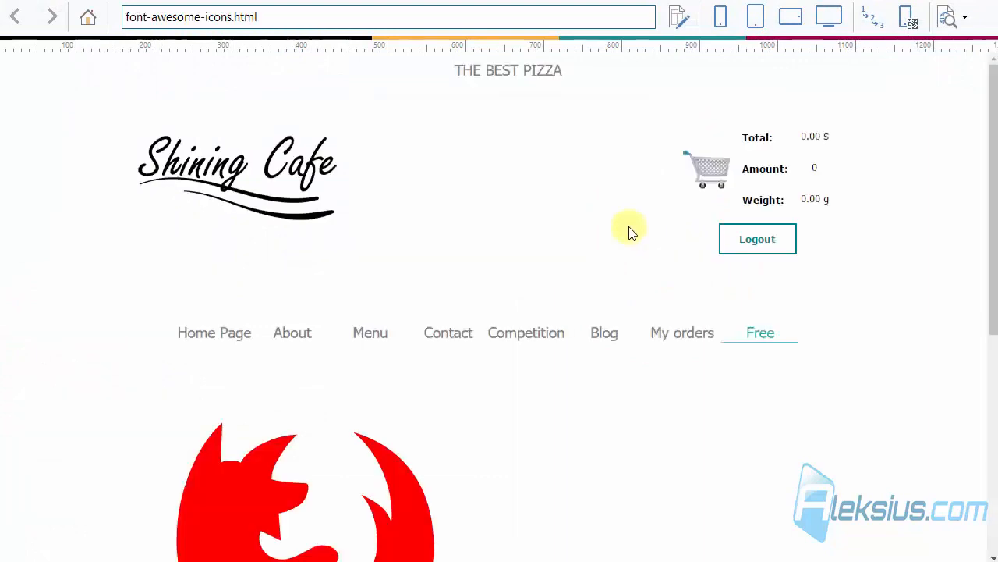
{"action": "scroll", "coordinate": [629, 231], "scroll_direction": "down", "scroll_amount": 2}
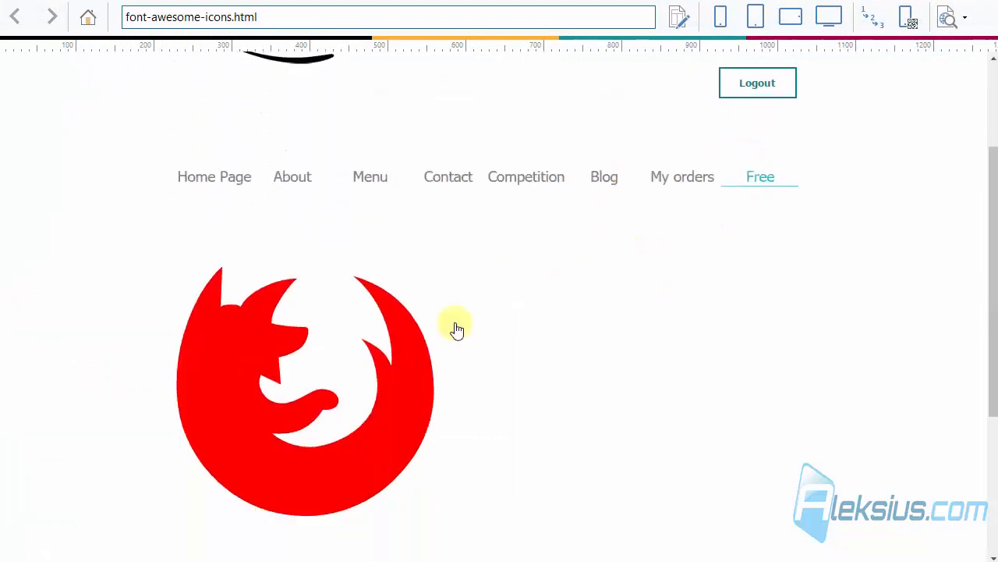
{"action": "scroll", "coordinate": [128, 224], "scroll_direction": "down", "scroll_amount": 3}
{"action": "left_click", "coordinate": [127, 223]}
{"action": "scroll", "coordinate": [128, 222], "scroll_direction": "up", "scroll_amount": 1}
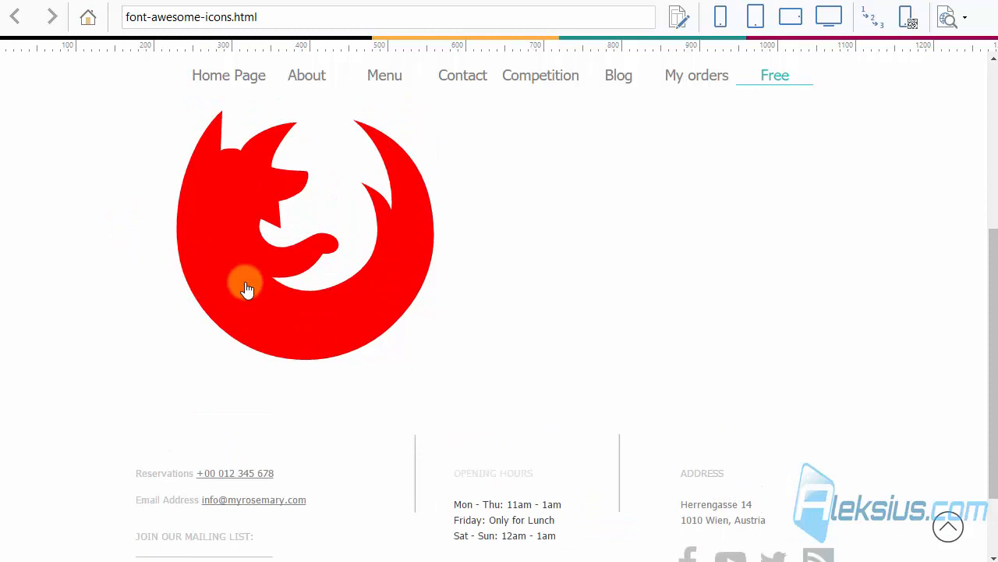
{"action": "left_click", "coordinate": [385, 266]}
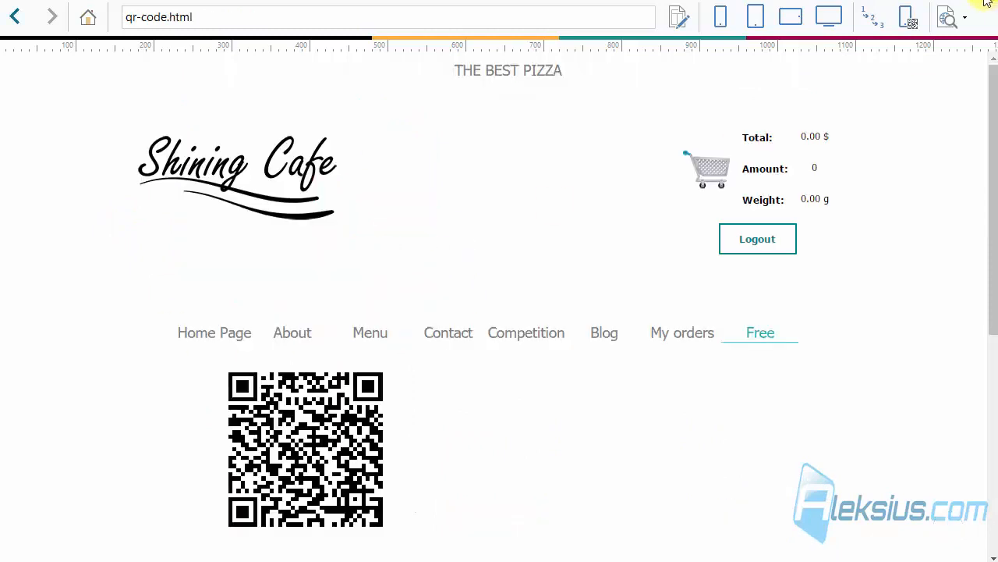
{"action": "left_click", "coordinate": [986, 3]}
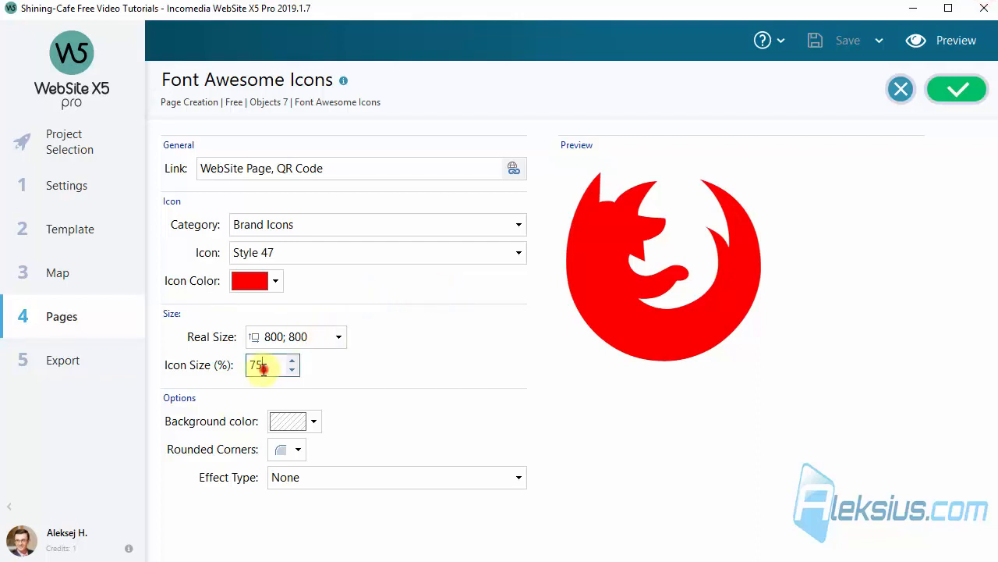
Set the Firefox icon's icon size to 100%
{"action": "double_click", "coordinate": [263, 367]}
{"action": "type", "text": "100"}
Preview the enlarged Firefox icon at the phone and tablet resolutions and close the preview
{"action": "left_click", "coordinate": [963, 39]}
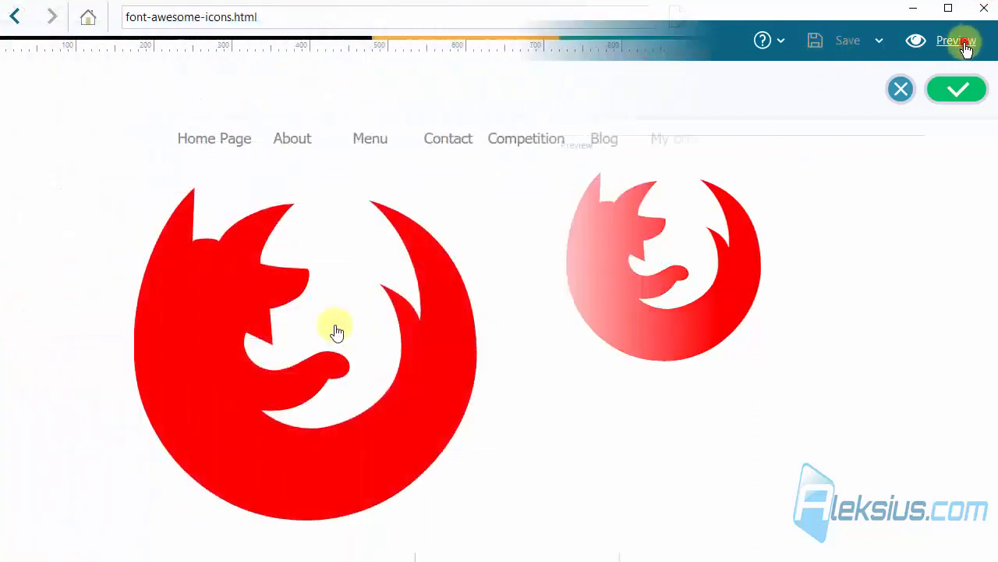
{"action": "left_click", "coordinate": [718, 14]}
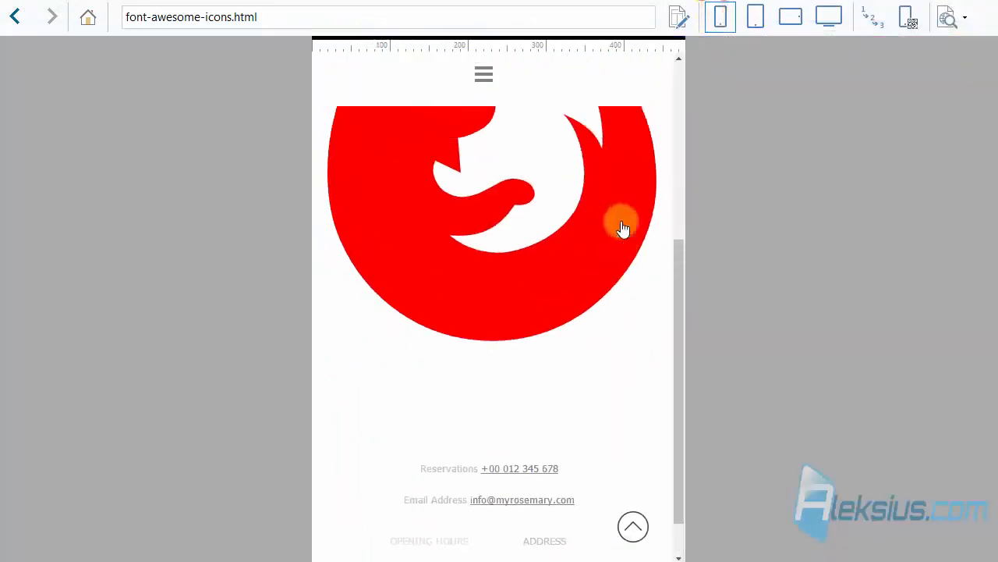
{"action": "left_click", "coordinate": [757, 19]}
{"action": "scroll", "coordinate": [457, 270], "scroll_direction": "up", "scroll_amount": 3}
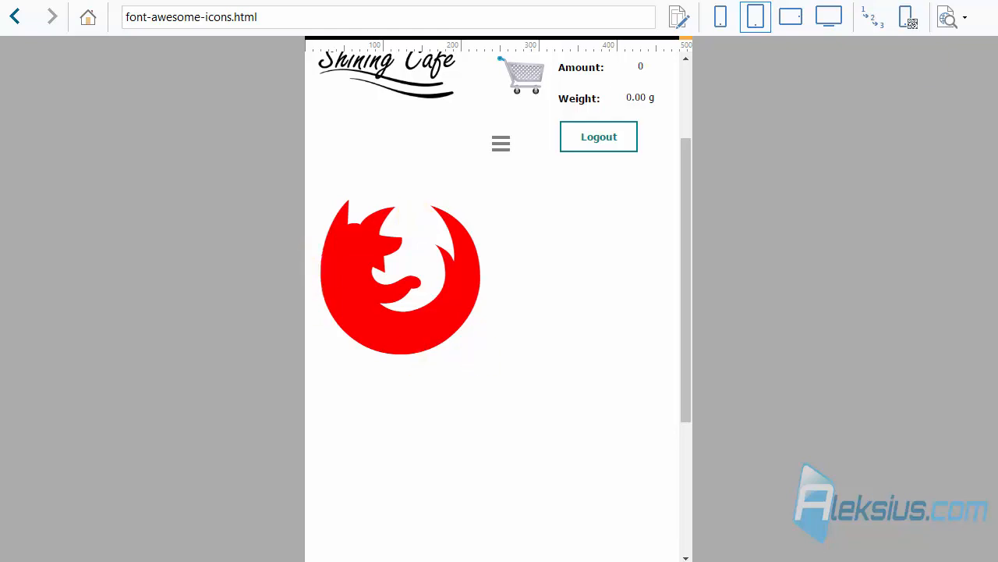
{"action": "left_click", "coordinate": [985, 0]}
Confirm the Firefox icon's settings and paste a copy of the object into the second cell of row 1
{"action": "left_click", "coordinate": [956, 102]}
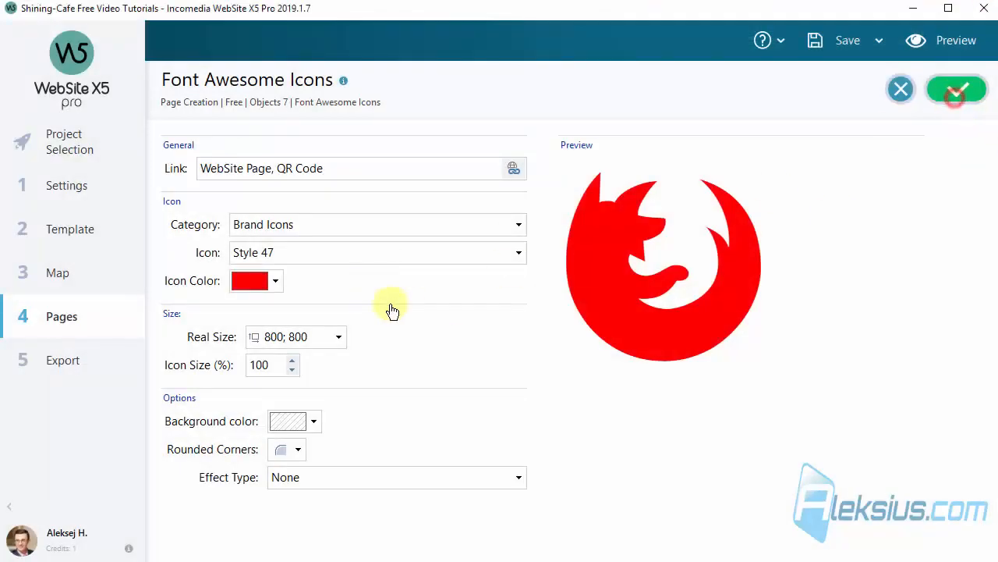
{"action": "left_click", "coordinate": [542, 252]}
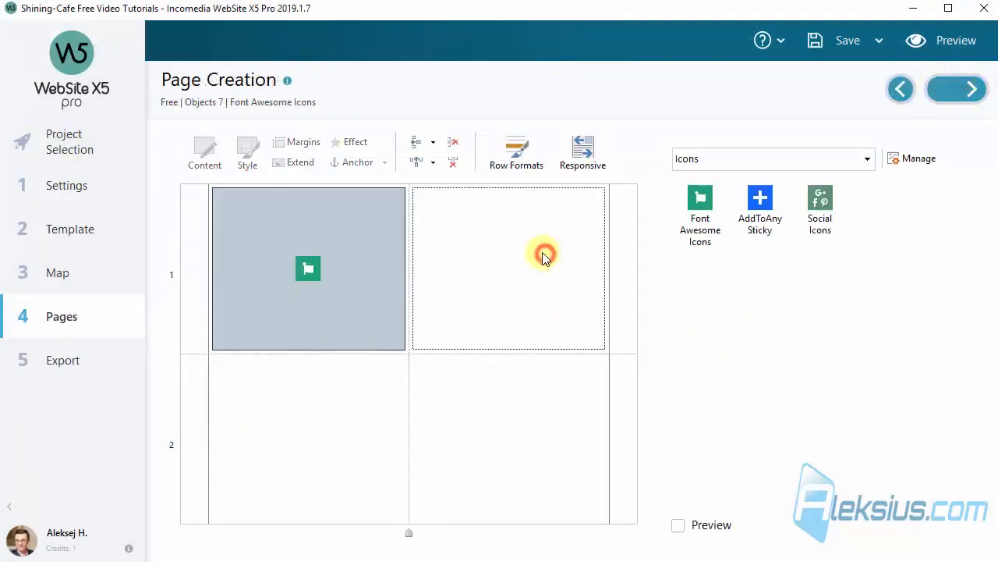
{"action": "key", "text": "ctrl+v"}
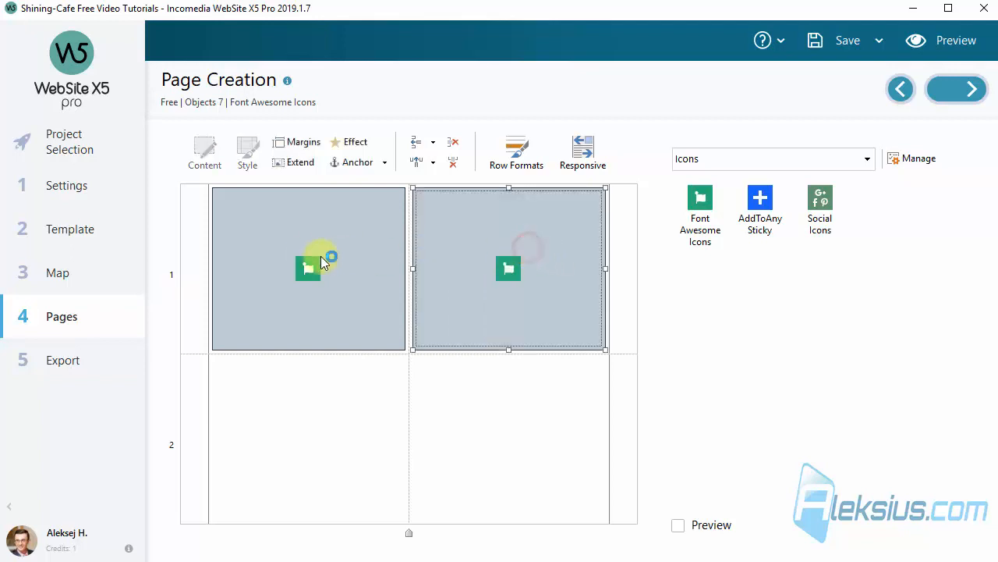
Change the copied object's icon to the Weibo logo, Style 160 of the Brand Icons category
{"action": "left_click", "coordinate": [322, 261]}
{"action": "double_click", "coordinate": [300, 246]}
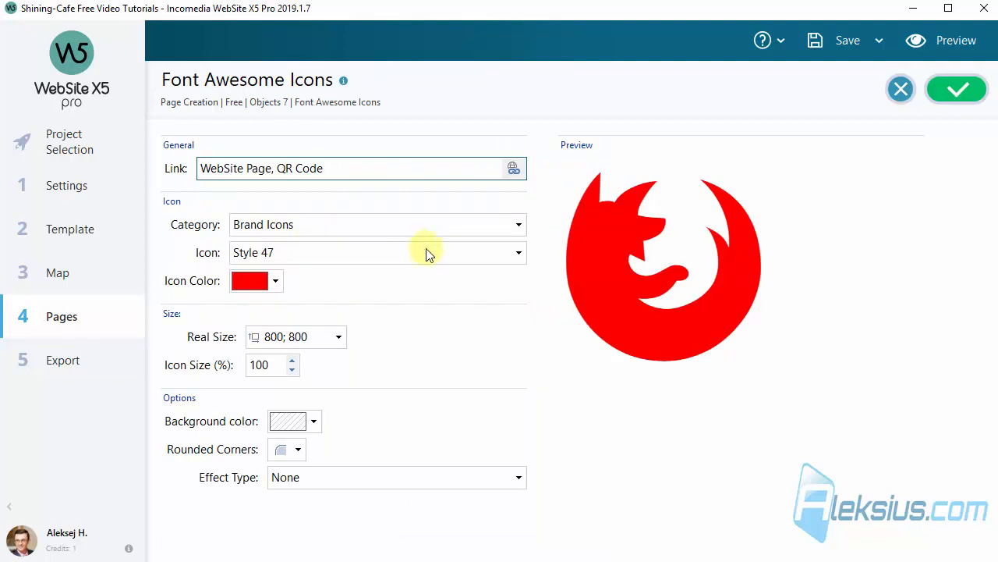
{"action": "left_click", "coordinate": [446, 252]}
{"action": "scroll", "coordinate": [443, 297], "scroll_direction": "down", "scroll_amount": 5}
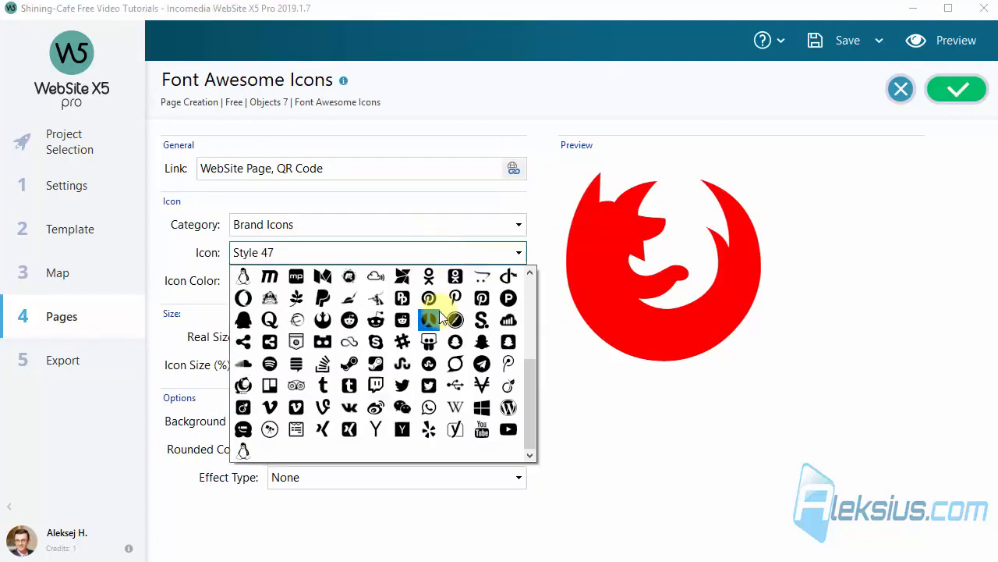
{"action": "left_click", "coordinate": [378, 406]}
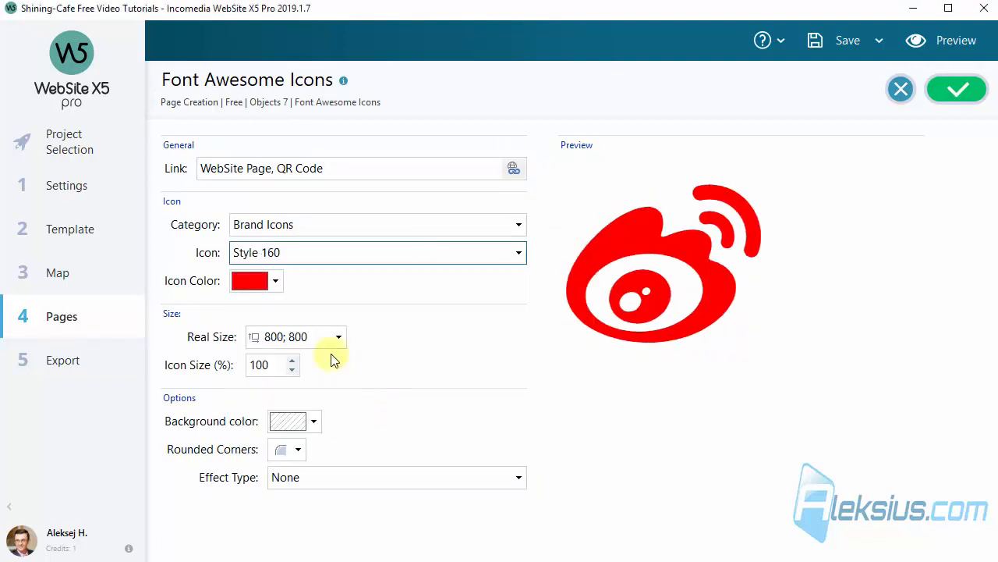
Give the Weibo icon a black background color and a white icon color
{"action": "left_click", "coordinate": [257, 282]}
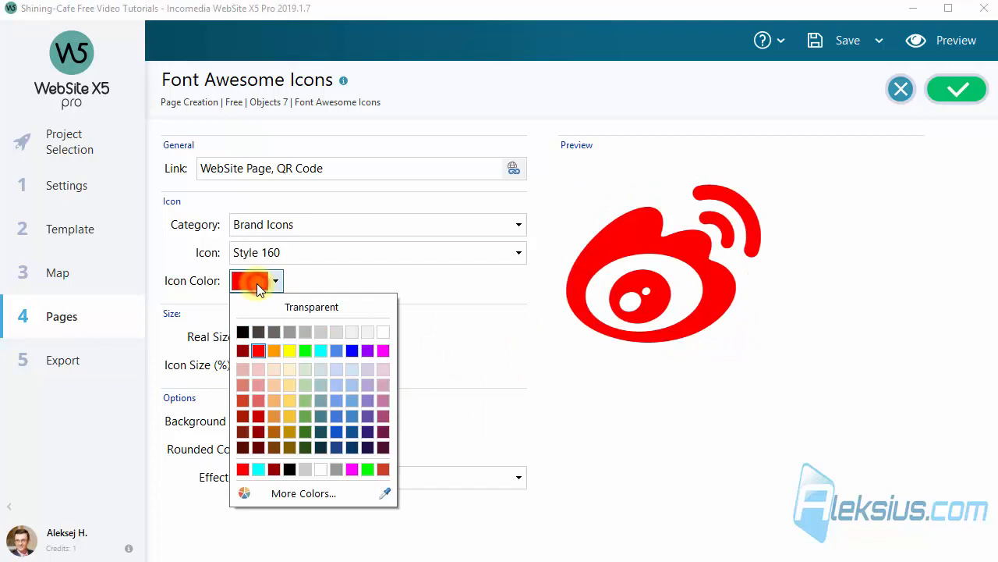
{"action": "left_click", "coordinate": [333, 353]}
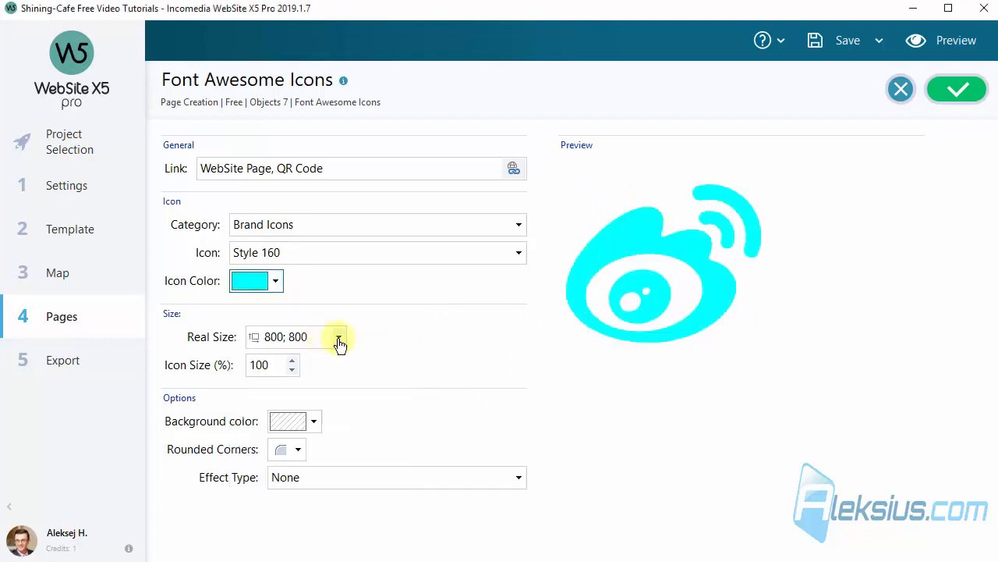
{"action": "left_click", "coordinate": [314, 421]}
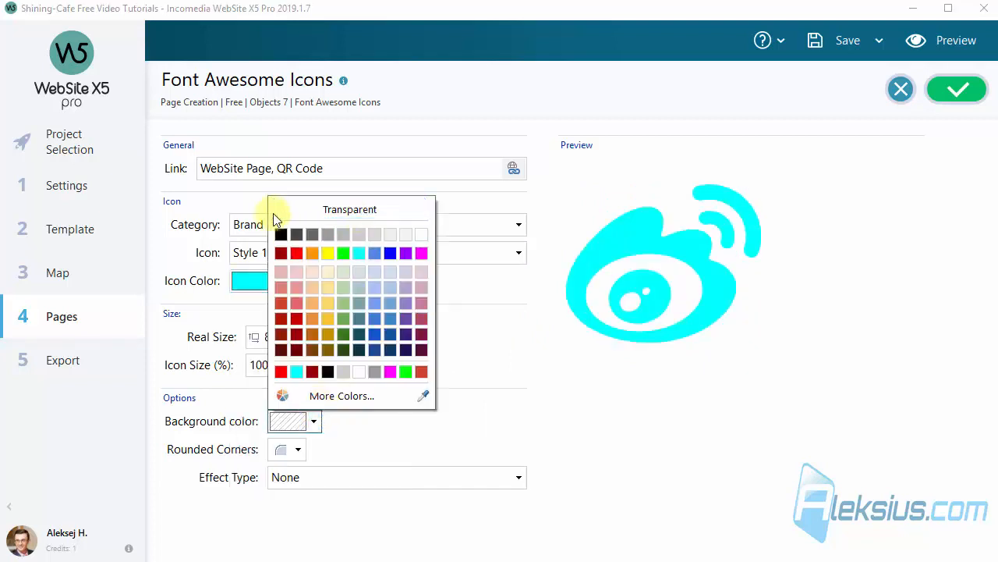
{"action": "left_click", "coordinate": [282, 234]}
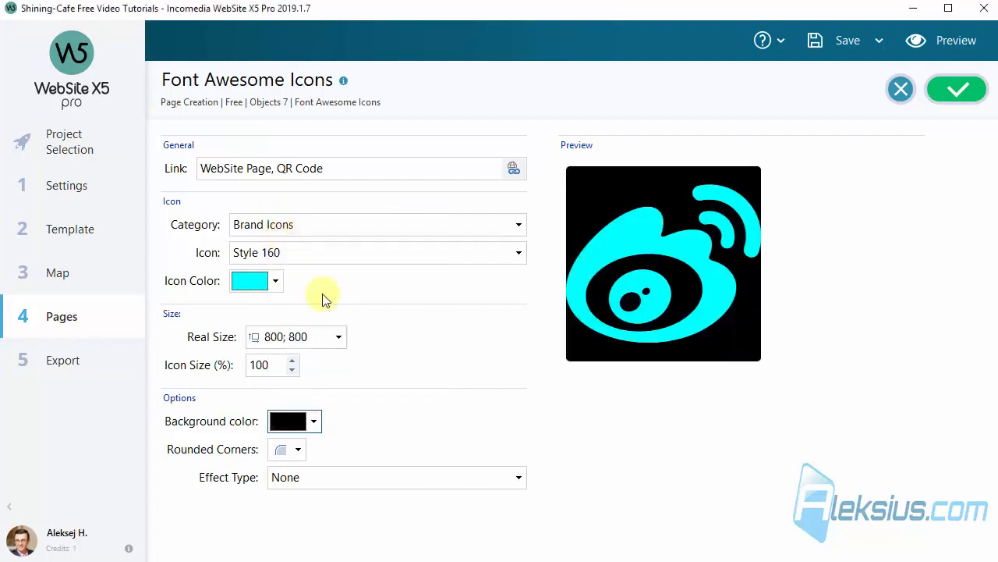
{"action": "left_click", "coordinate": [265, 282]}
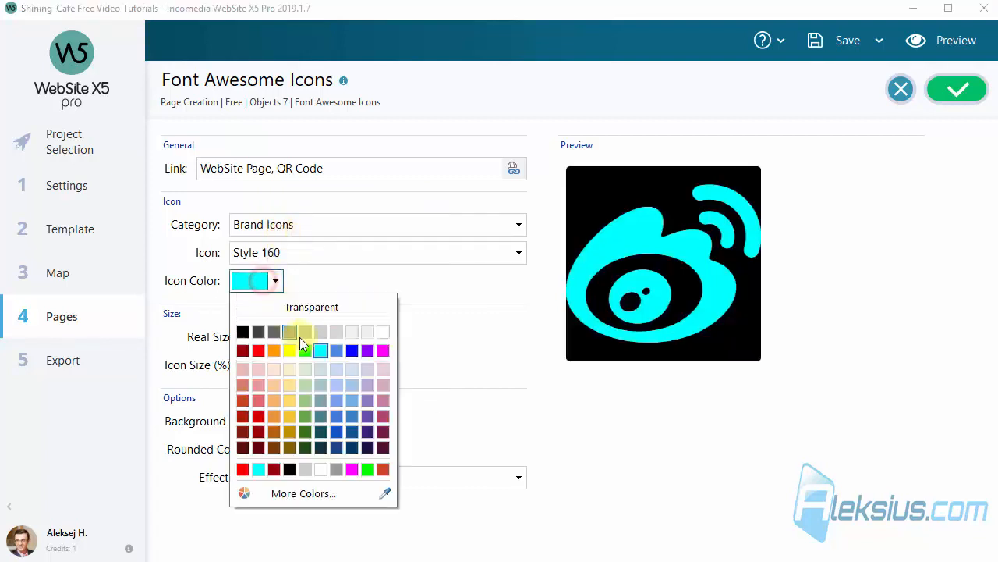
{"action": "left_click", "coordinate": [383, 333]}
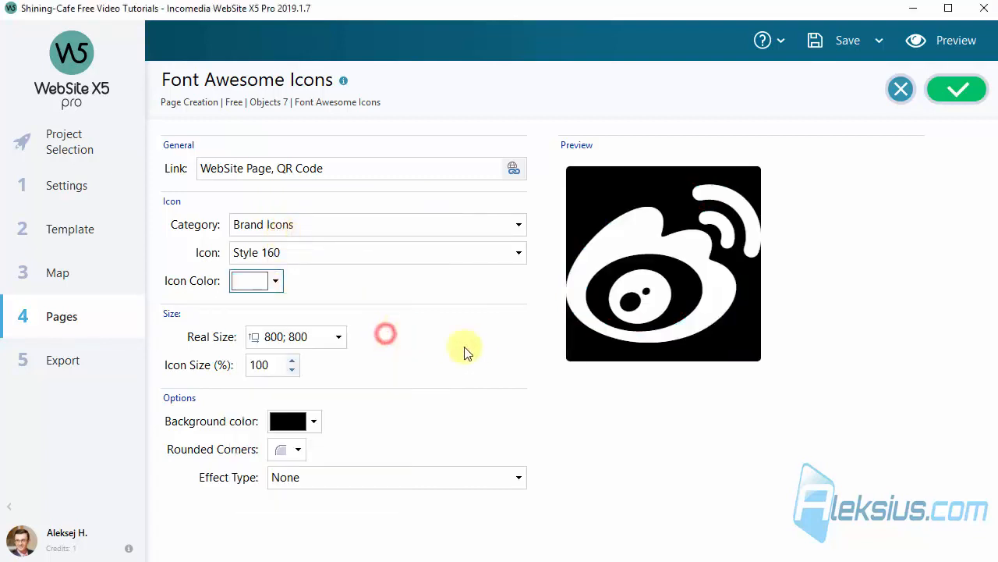
Round all corners of the Weibo icon's background by 50, apply the Grow effect and confirm the object's settings
{"action": "left_click", "coordinate": [307, 453]}
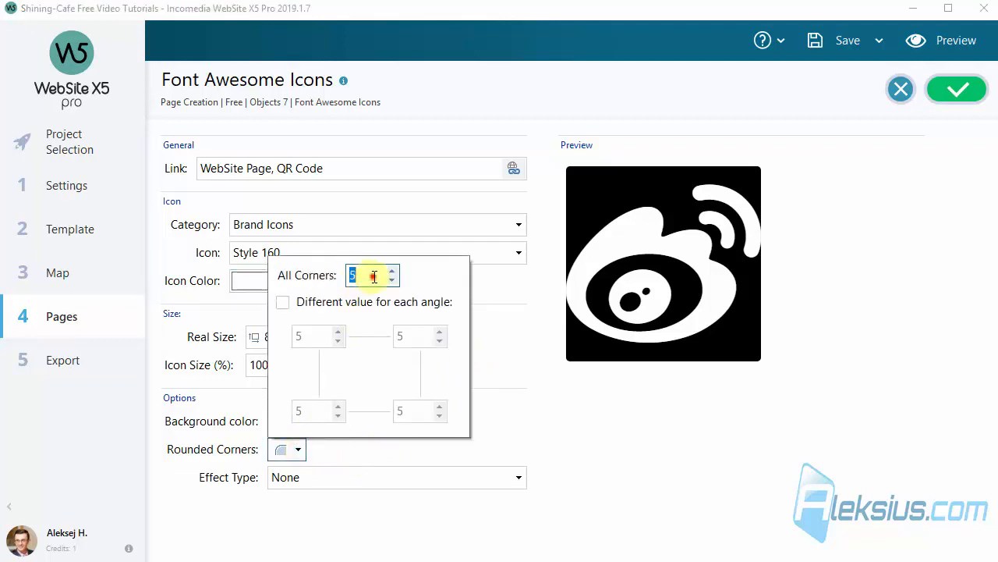
{"action": "type", "text": "50"}
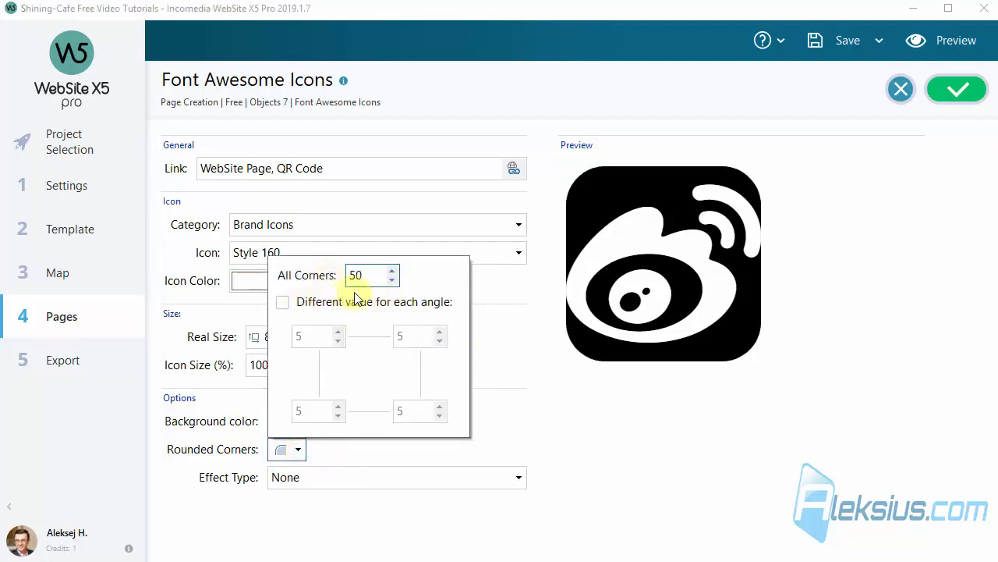
{"action": "left_click", "coordinate": [600, 449]}
{"action": "left_click", "coordinate": [318, 480]}
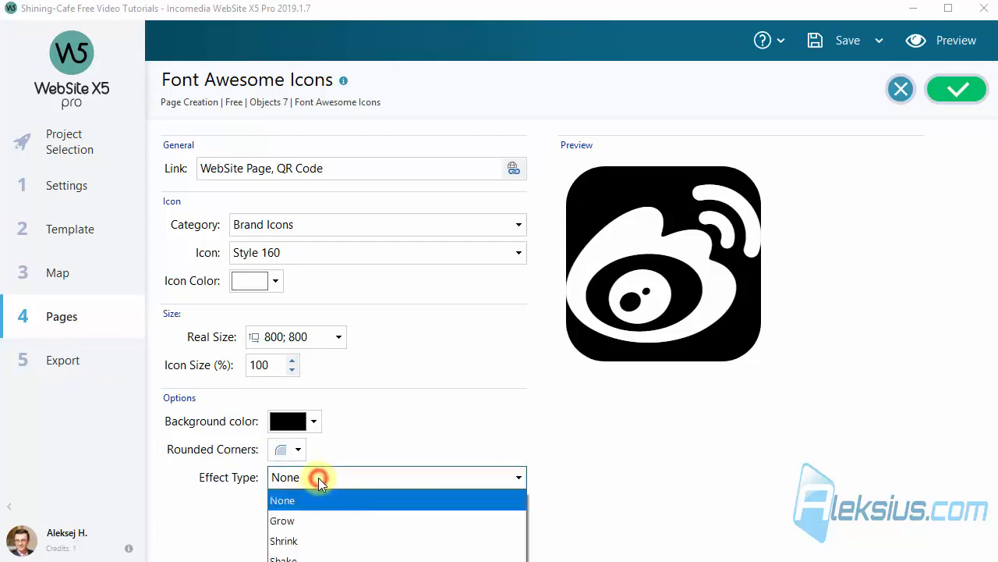
{"action": "left_click", "coordinate": [317, 518]}
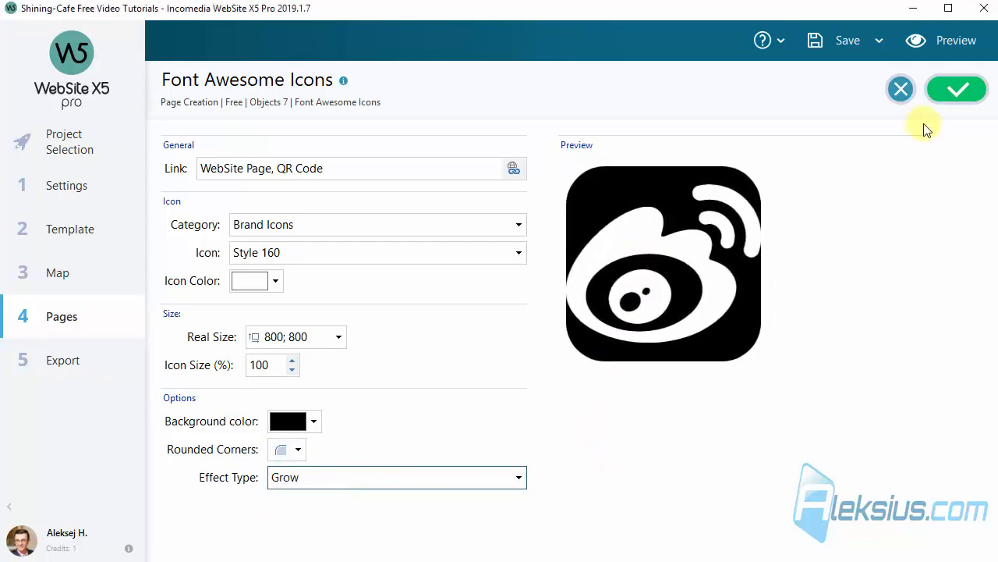
{"action": "left_click", "coordinate": [967, 101]}
Preview the page with both icons at the phone and desktop resolutions
{"action": "left_click", "coordinate": [955, 42]}
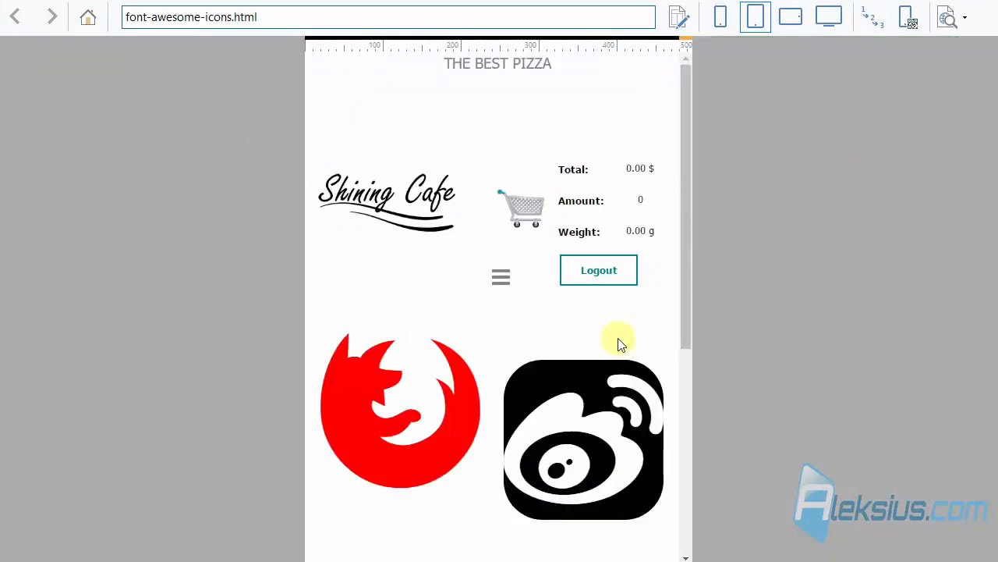
{"action": "left_click", "coordinate": [720, 16]}
{"action": "scroll", "coordinate": [499, 197], "scroll_direction": "down", "scroll_amount": 5}
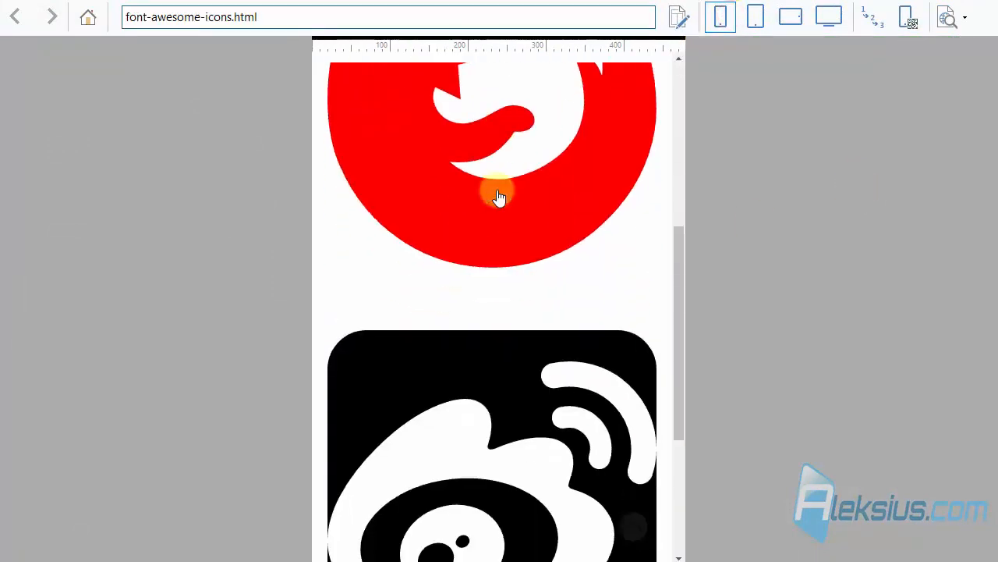
{"action": "scroll", "coordinate": [499, 197], "scroll_direction": "down", "scroll_amount": 3}
{"action": "left_click", "coordinate": [828, 17]}
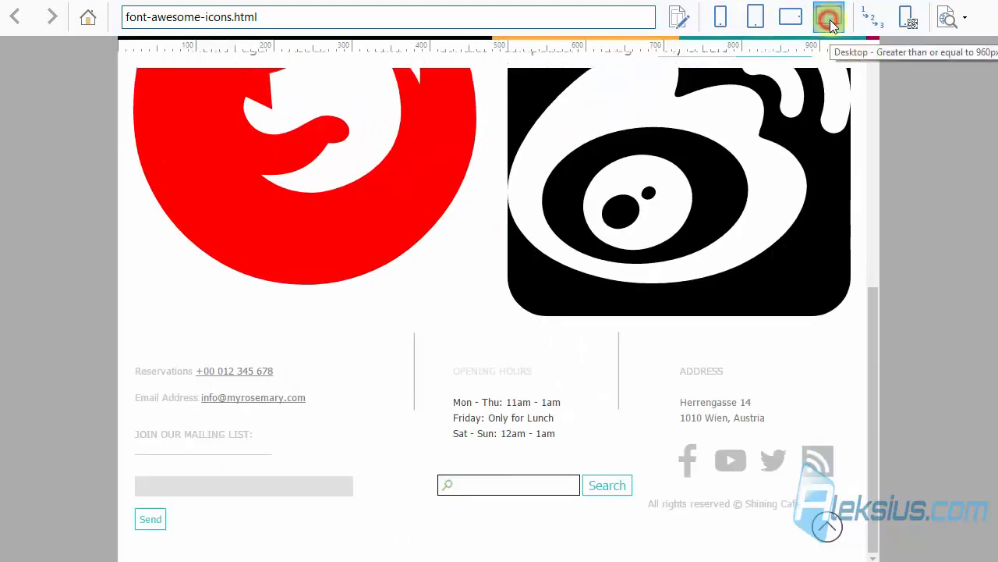
Check both icons on the page at the full desktop resolution and close the preview
{"action": "left_click", "coordinate": [827, 24]}
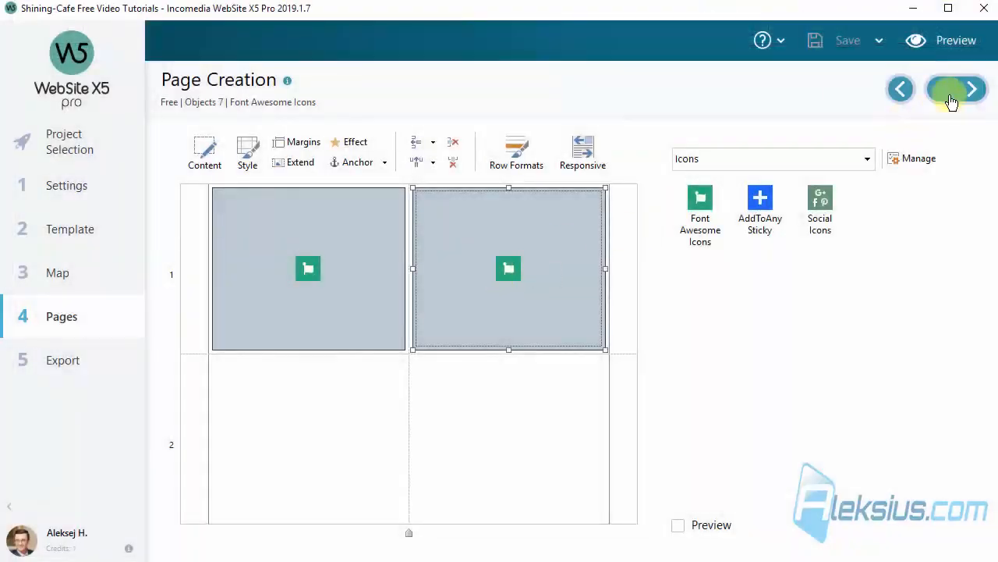
{"action": "left_click", "coordinate": [949, 91]}
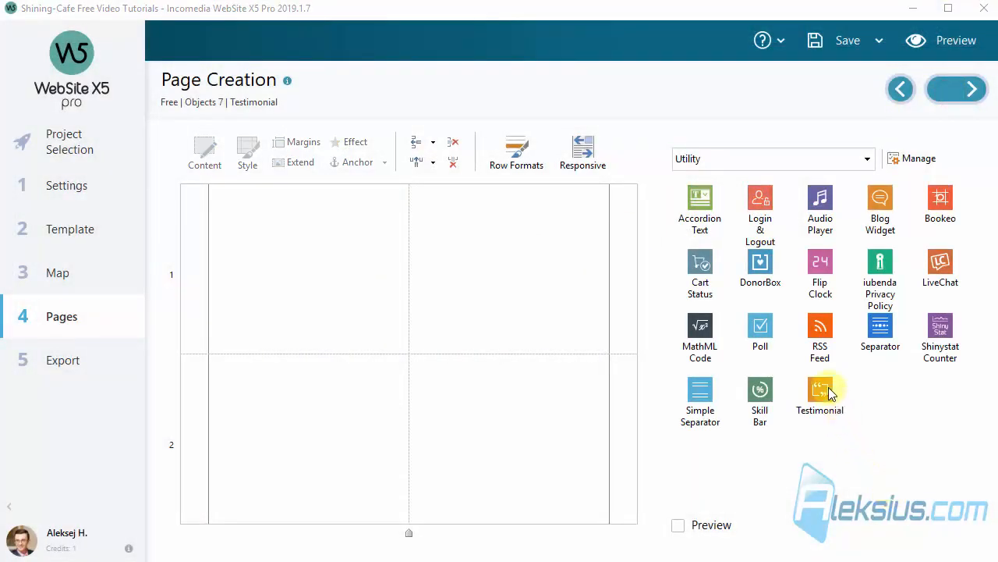
Place a Testimonial object in the first cell of row 1 on the Testimonial page and open its settings
{"action": "left_click_drag", "start_coordinate": [828, 393], "coordinate": [281, 275]}
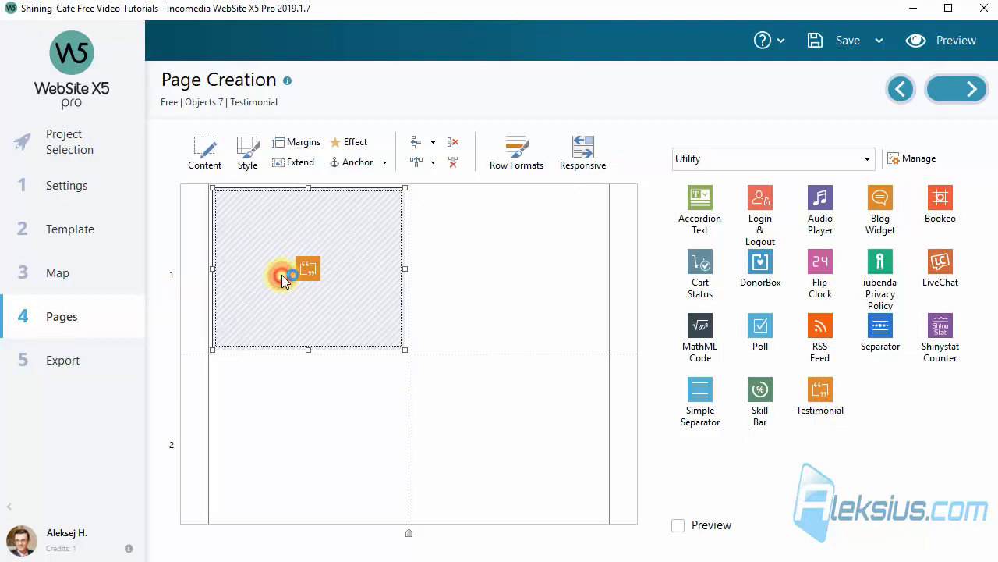
{"action": "double_click", "coordinate": [282, 275]}
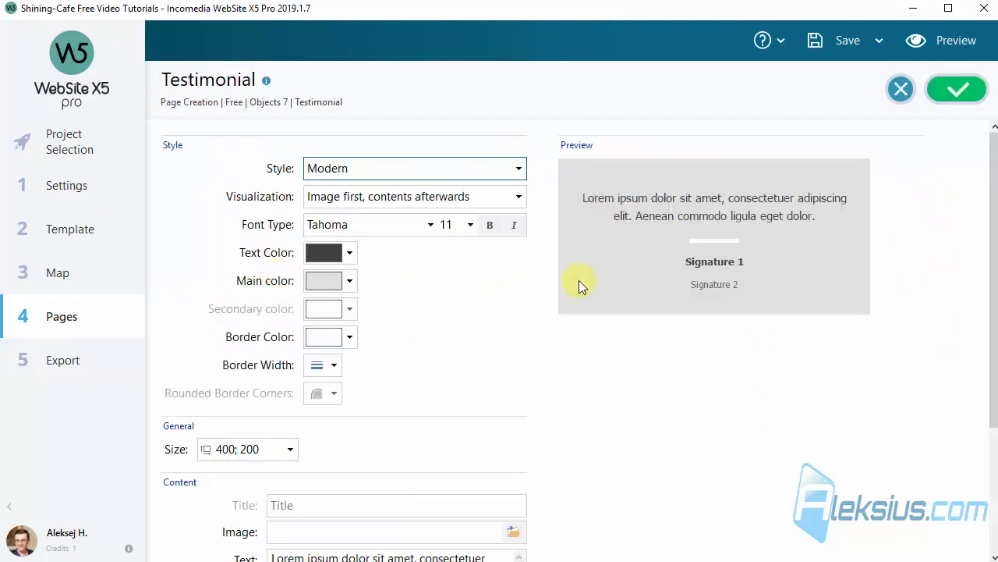
Try the Comics, Newspaper and Card styles on the testimonial and return it to Modern
{"action": "left_click", "coordinate": [369, 171]}
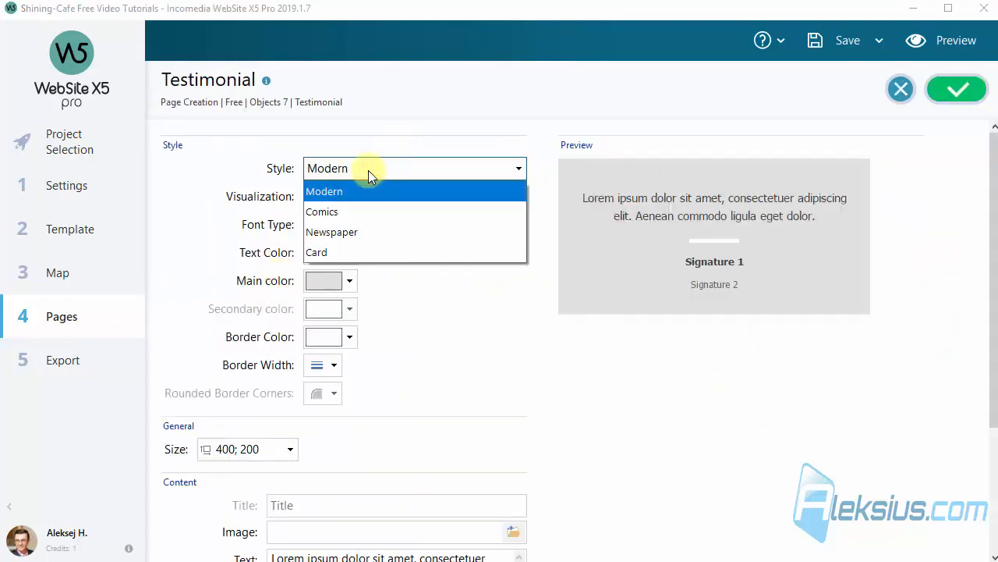
{"action": "left_click", "coordinate": [363, 211]}
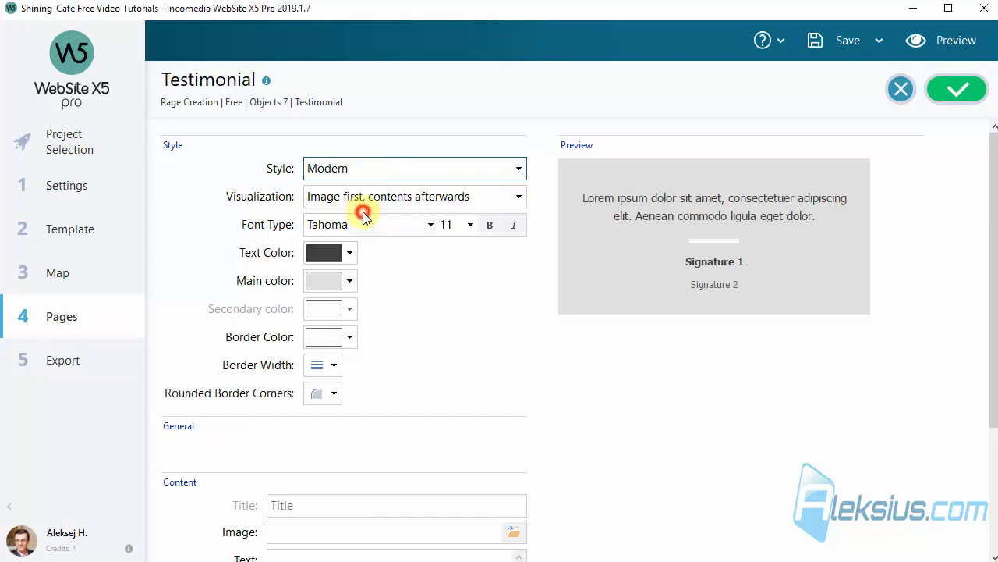
{"action": "left_click", "coordinate": [364, 166]}
{"action": "left_click", "coordinate": [353, 228]}
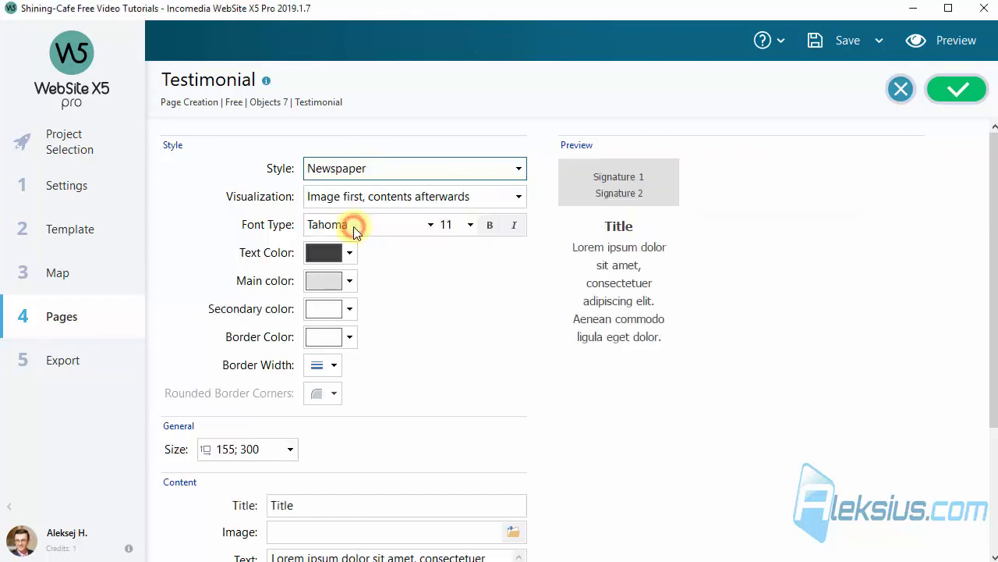
{"action": "left_click", "coordinate": [364, 173]}
{"action": "left_click", "coordinate": [356, 252]}
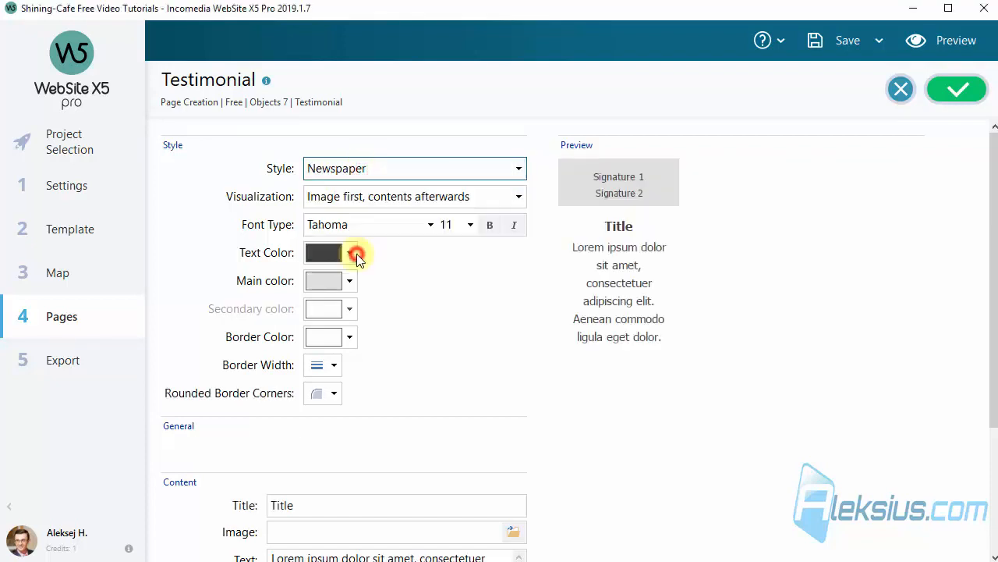
{"action": "left_click", "coordinate": [367, 167]}
{"action": "left_click", "coordinate": [357, 192]}
Assign the image file 1.png to the testimonial's content
{"action": "scroll", "coordinate": [535, 352], "scroll_direction": "down", "scroll_amount": 2}
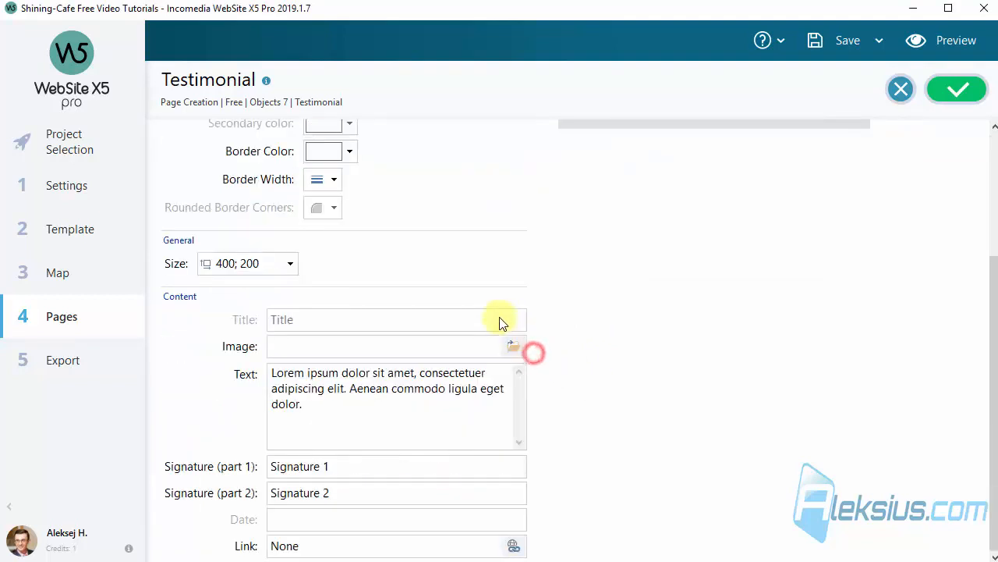
{"action": "left_click", "coordinate": [515, 350]}
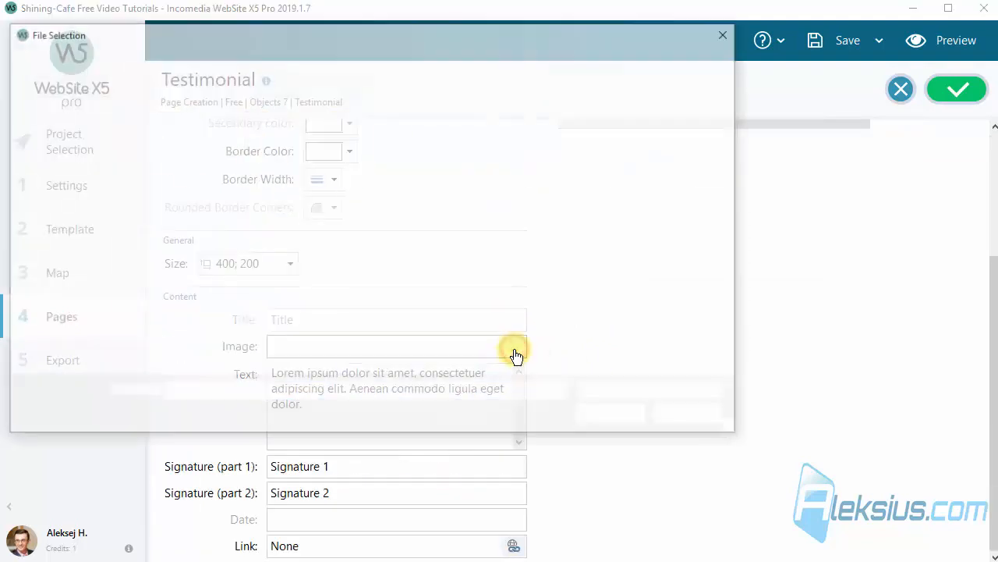
{"action": "double_click", "coordinate": [443, 132]}
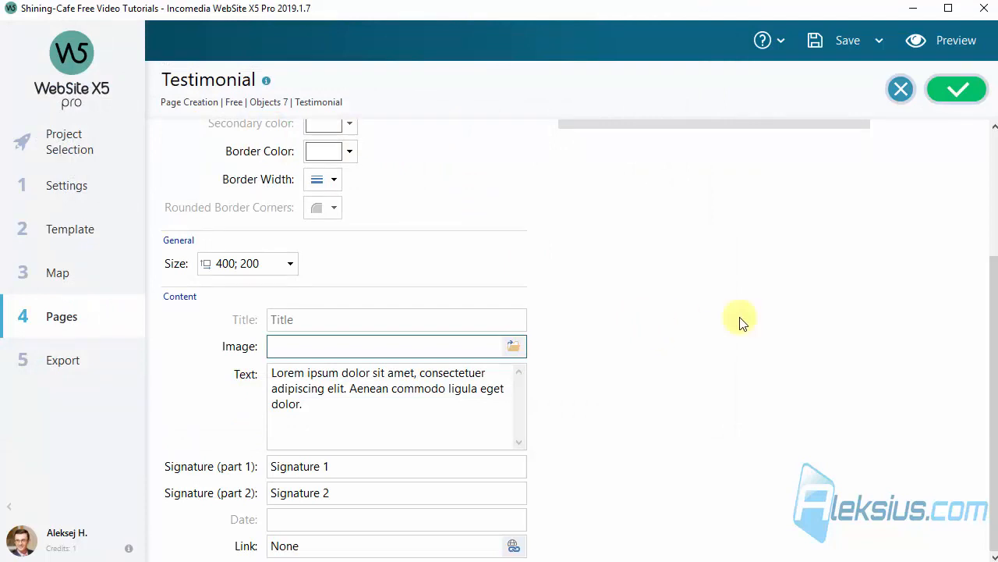
{"action": "left_click_drag", "start_coordinate": [993, 306], "coordinate": [992, 181]}
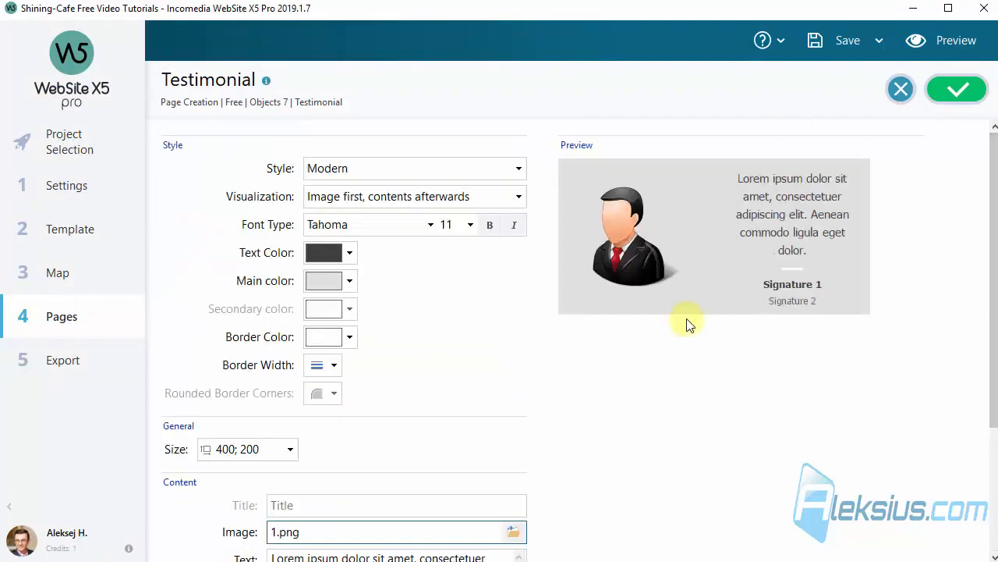
Set the testimonial's width to 600 and its visualization to "Contents first, image afterwards"
{"action": "left_click", "coordinate": [290, 451]}
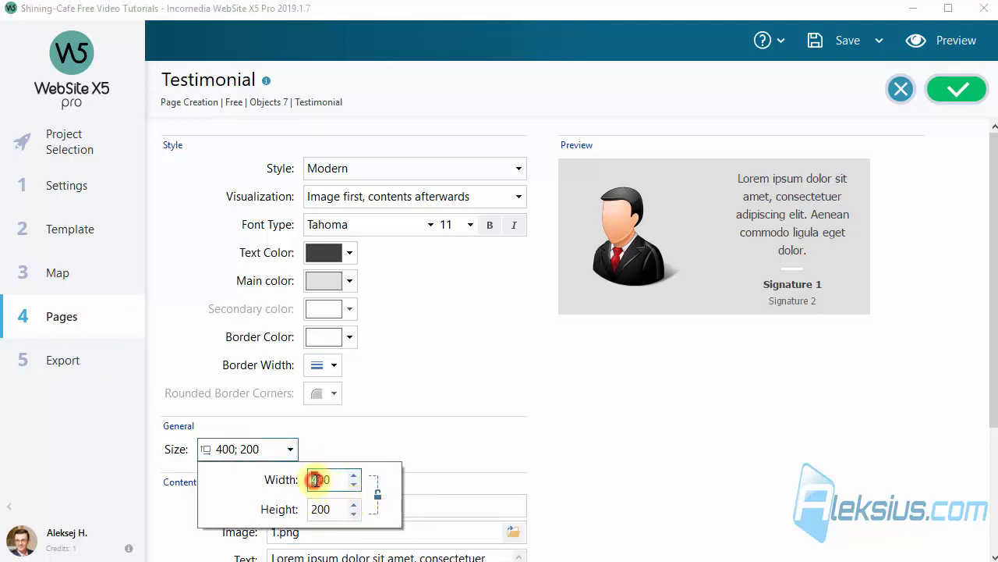
{"action": "type", "text": "6"}
{"action": "left_click", "coordinate": [433, 408]}
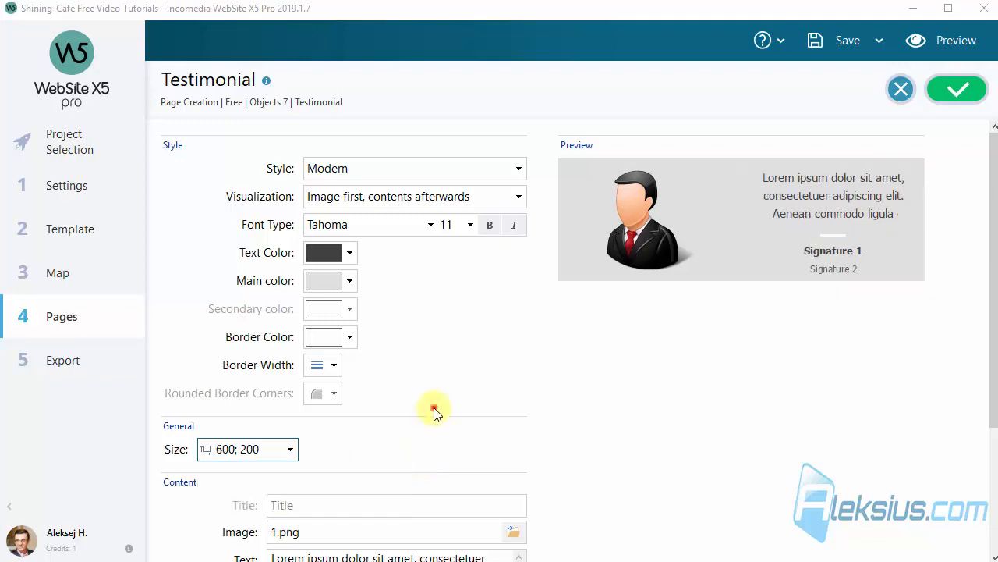
{"action": "left_click", "coordinate": [401, 170]}
{"action": "left_click", "coordinate": [402, 170]}
{"action": "left_click", "coordinate": [463, 197]}
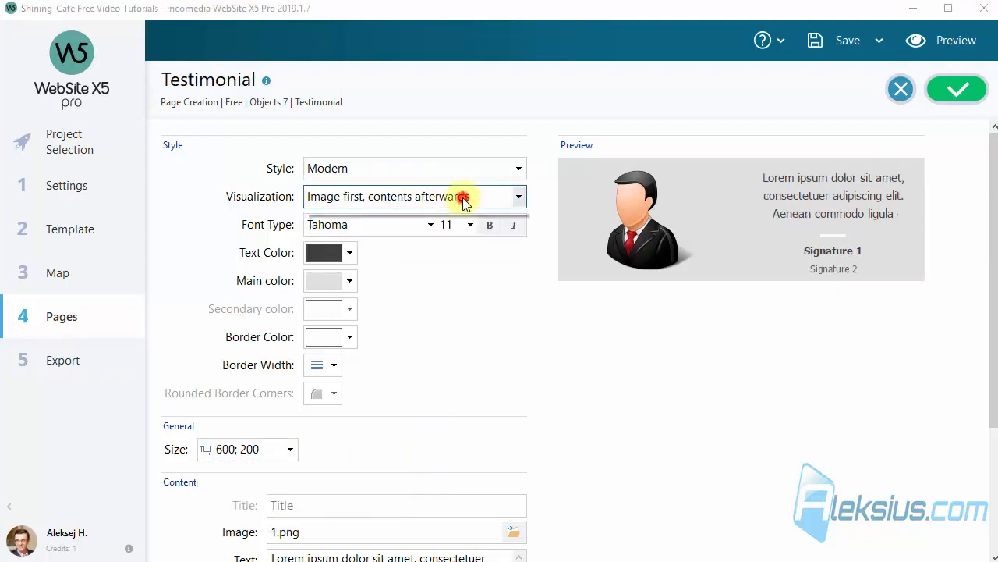
{"action": "left_click", "coordinate": [419, 246]}
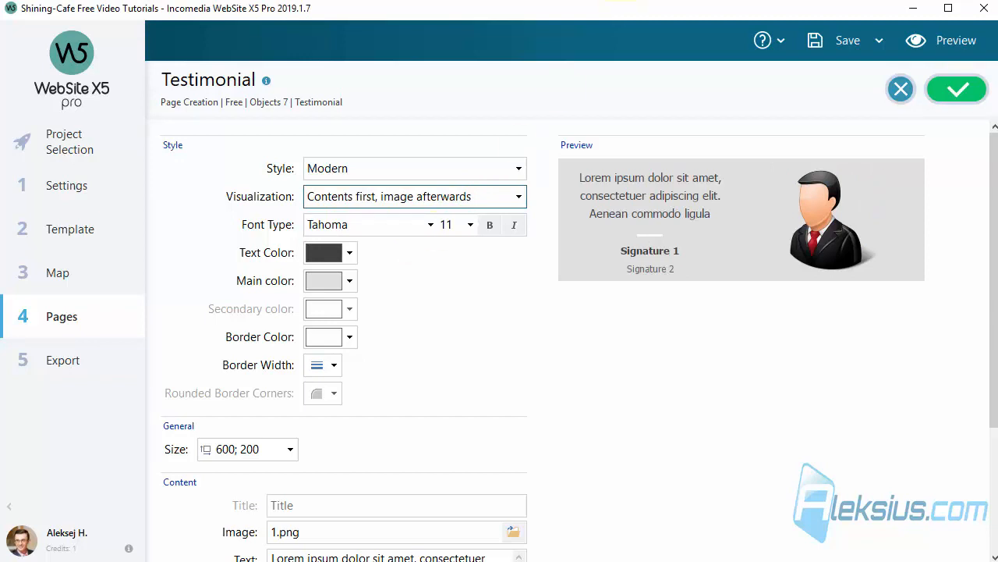
Set the testimonial's text color to black and its main color to cyan
{"action": "left_click", "coordinate": [350, 255]}
{"action": "left_click", "coordinate": [334, 418]}
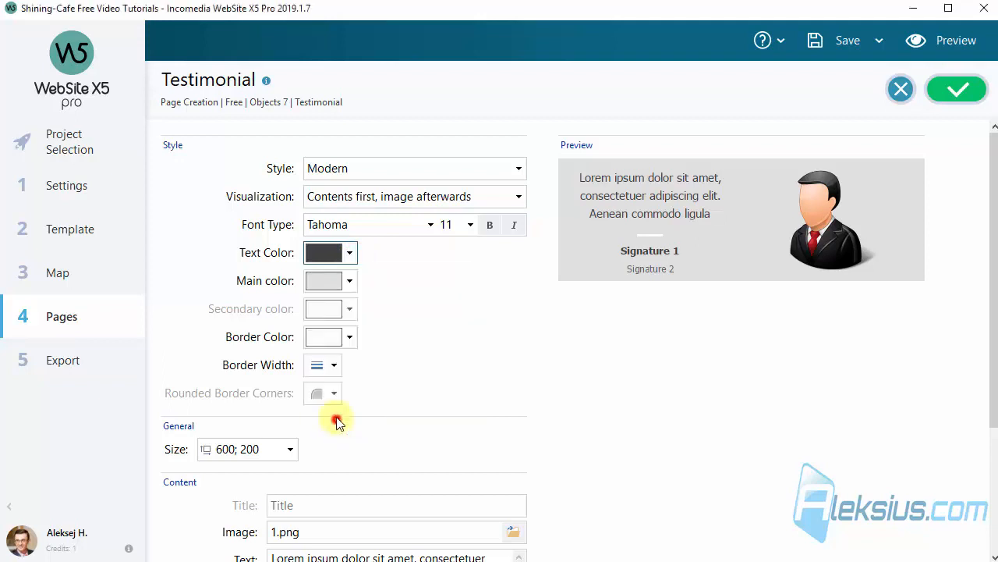
{"action": "left_click", "coordinate": [350, 252]}
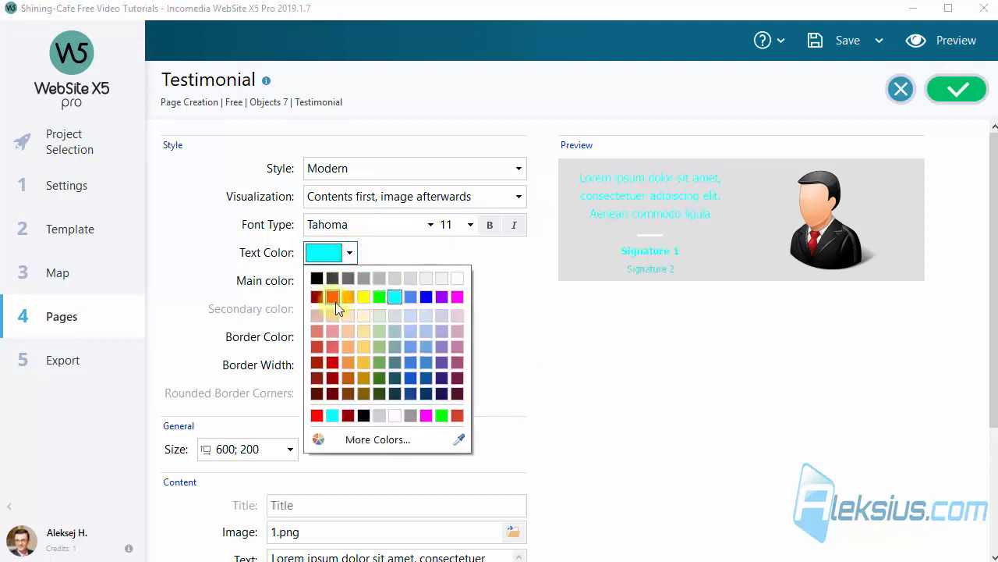
{"action": "left_click", "coordinate": [318, 276]}
{"action": "left_click", "coordinate": [349, 282]}
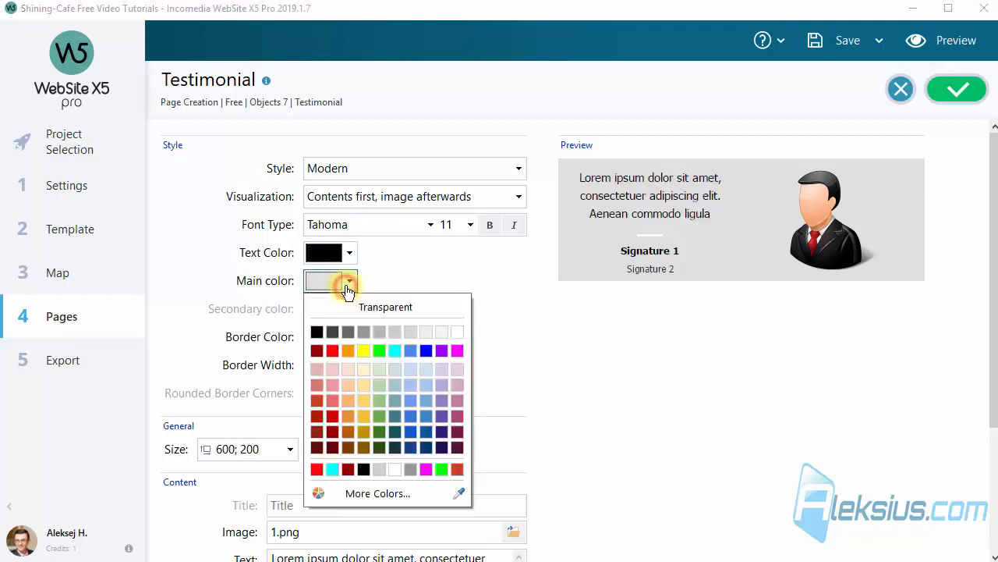
{"action": "left_click", "coordinate": [332, 470]}
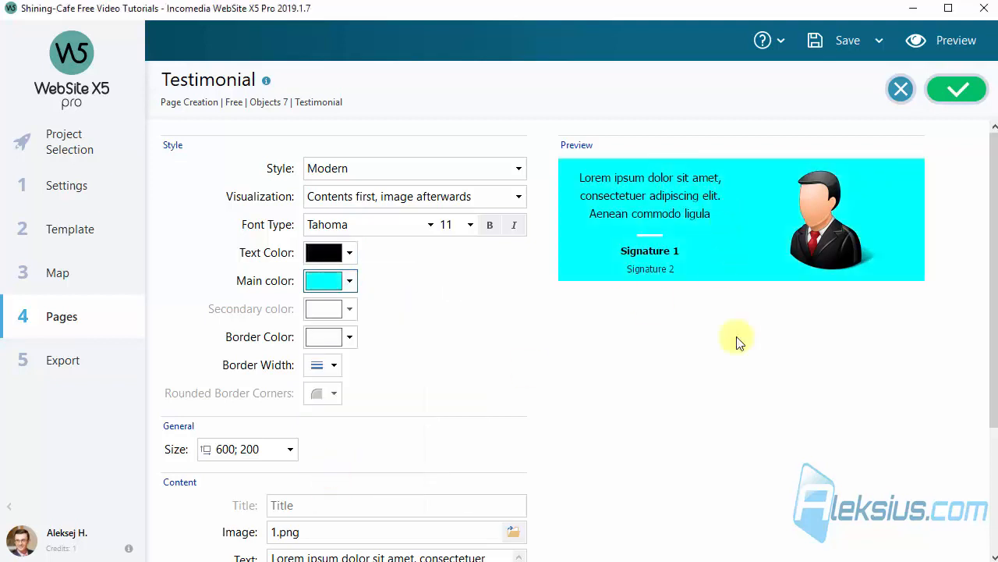
Give the testimonial a red border with a width of 5 on all sides
{"action": "left_click", "coordinate": [345, 340]}
{"action": "left_click", "coordinate": [332, 380]}
{"action": "left_click", "coordinate": [487, 376]}
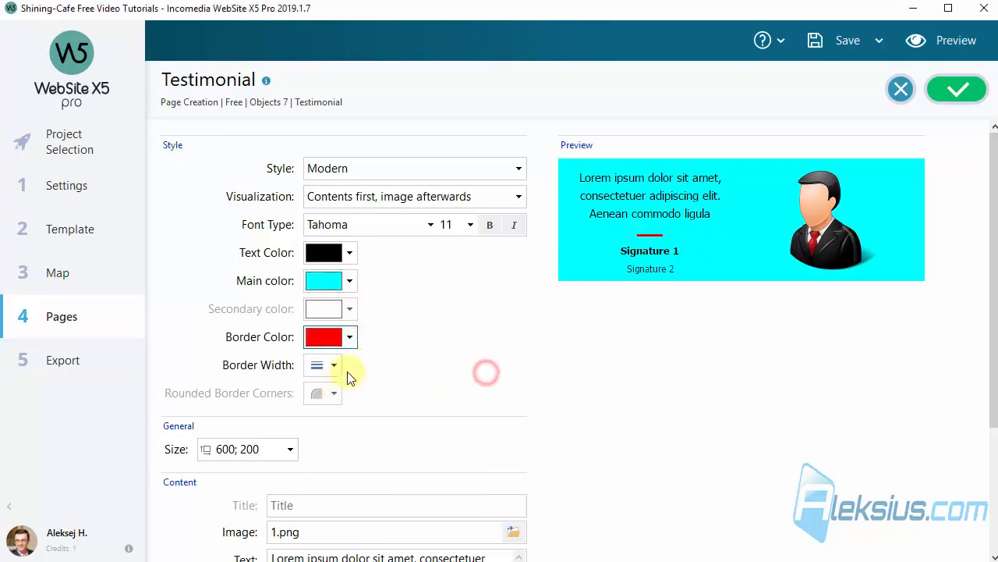
{"action": "left_click", "coordinate": [341, 368]}
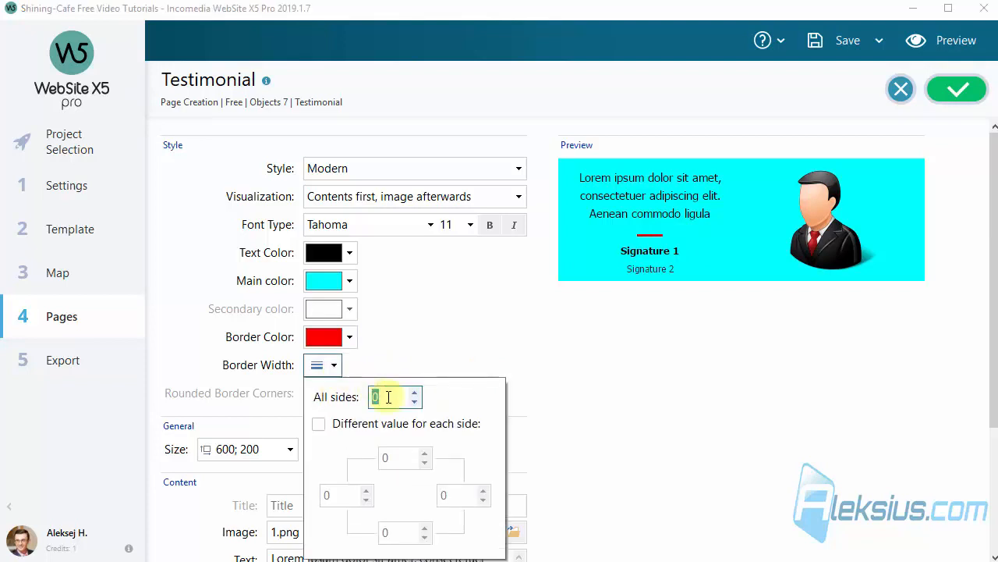
{"action": "type", "text": "5"}
{"action": "left_click", "coordinate": [464, 341]}
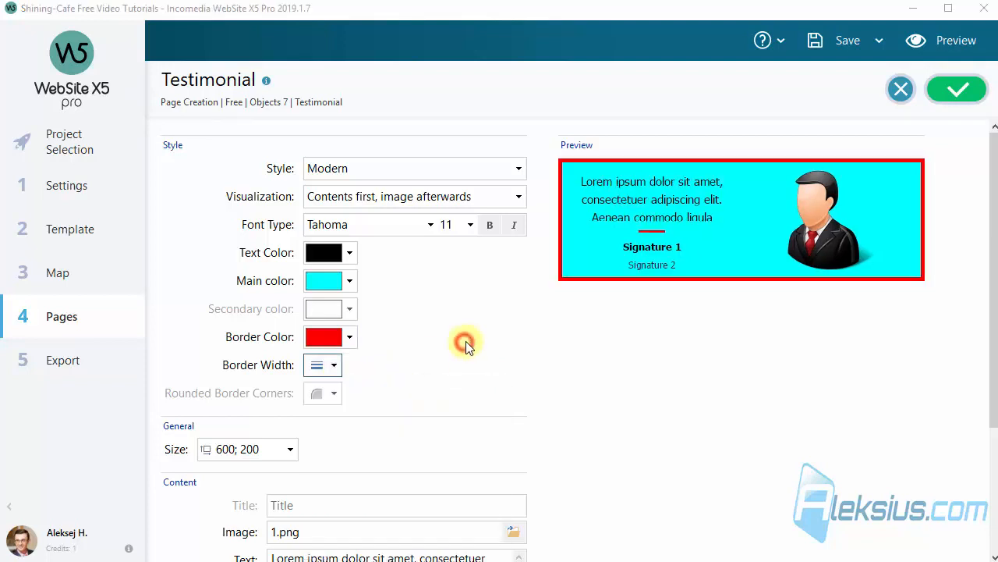
Review the rounded corner setting, the content fields and how the text fits in the testimonial's preview
{"action": "scroll", "coordinate": [343, 359], "scroll_direction": "down", "scroll_amount": 2}
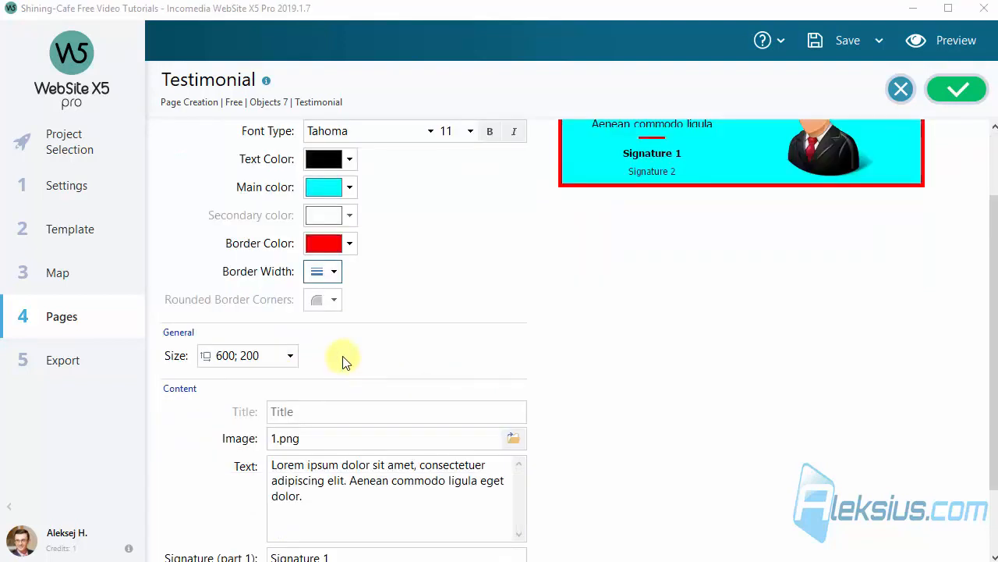
{"action": "left_click", "coordinate": [326, 305]}
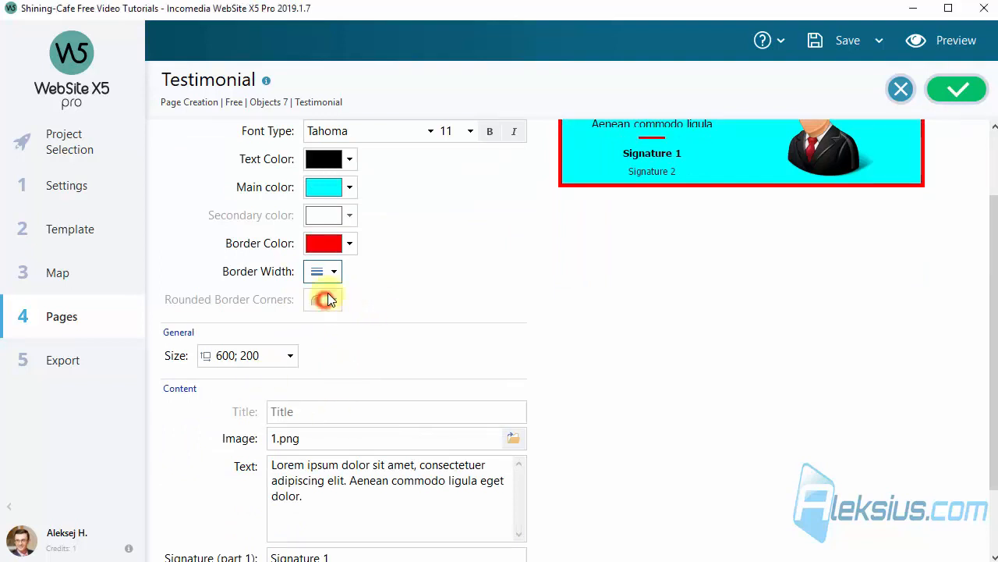
{"action": "scroll", "coordinate": [335, 302], "scroll_direction": "down", "scroll_amount": 2}
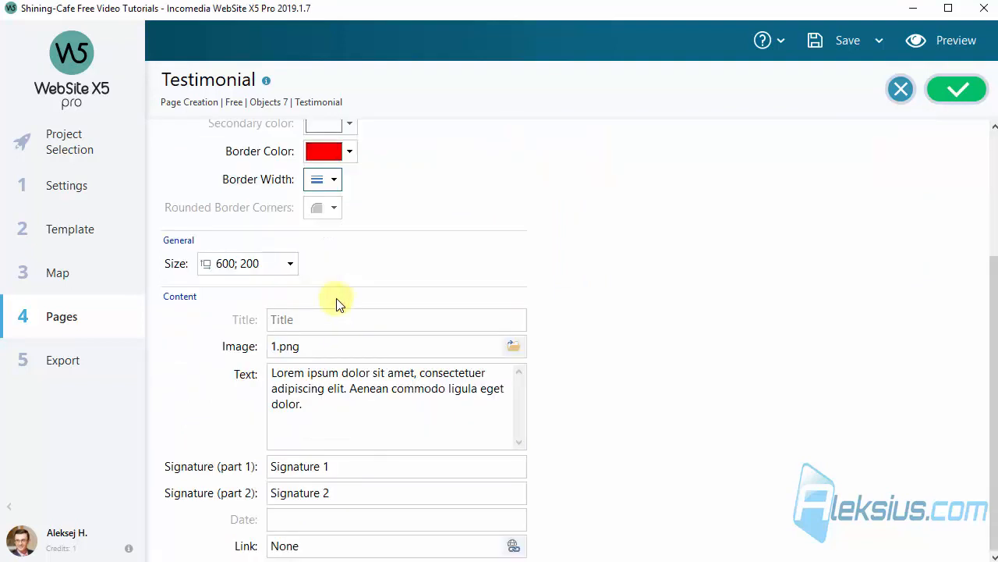
{"action": "left_click", "coordinate": [736, 290]}
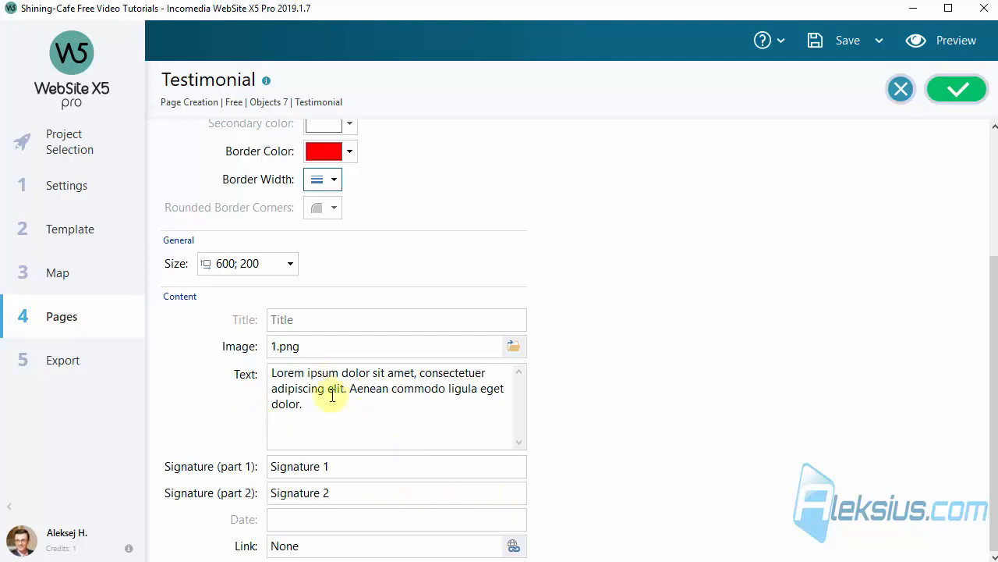
{"action": "left_click", "coordinate": [663, 285]}
{"action": "scroll", "coordinate": [663, 284], "scroll_direction": "up", "scroll_amount": 2}
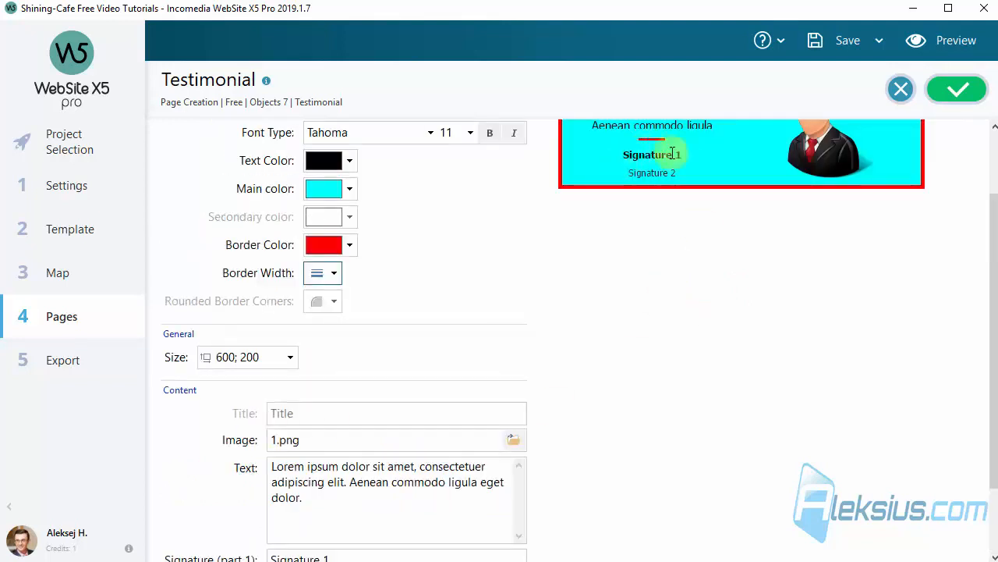
{"action": "scroll", "coordinate": [993, 248], "scroll_direction": "up", "scroll_amount": 2}
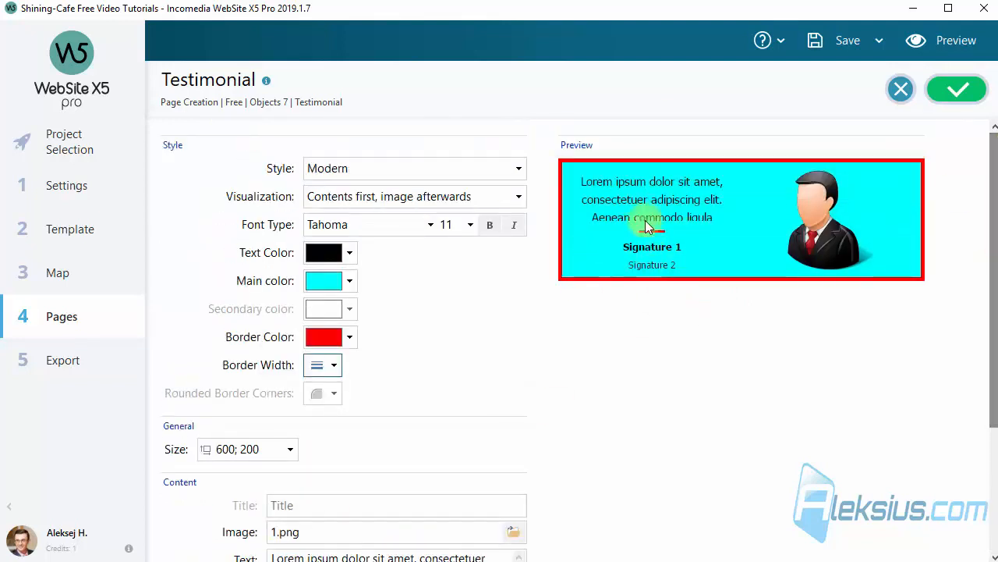
Set the testimonial's height to 300 and confirm the object's settings
{"action": "left_click_drag", "start_coordinate": [992, 168], "coordinate": [995, 320]}
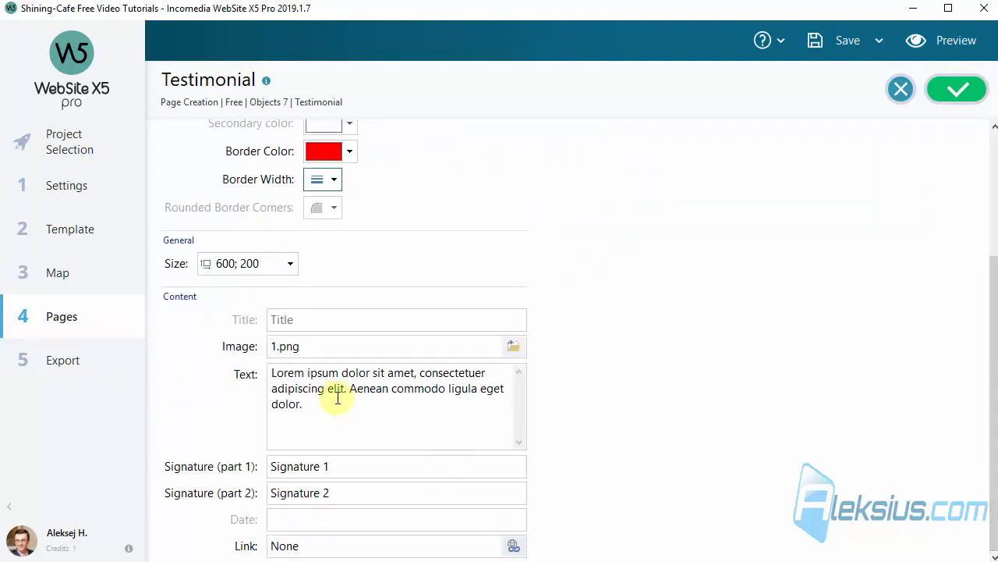
{"action": "left_click", "coordinate": [290, 263]}
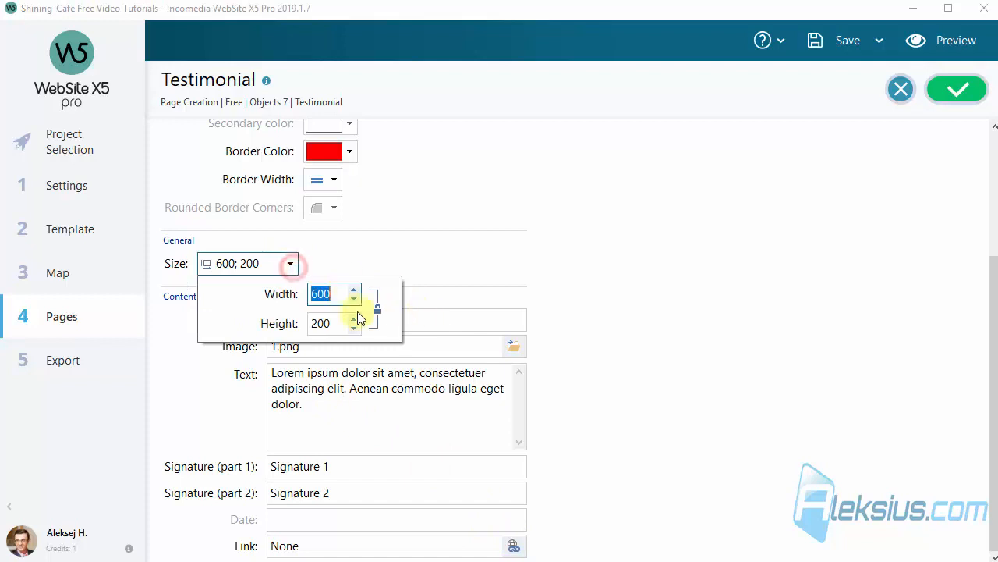
{"action": "double_click", "coordinate": [318, 323]}
{"action": "type", "text": "300"}
{"action": "left_click", "coordinate": [493, 241]}
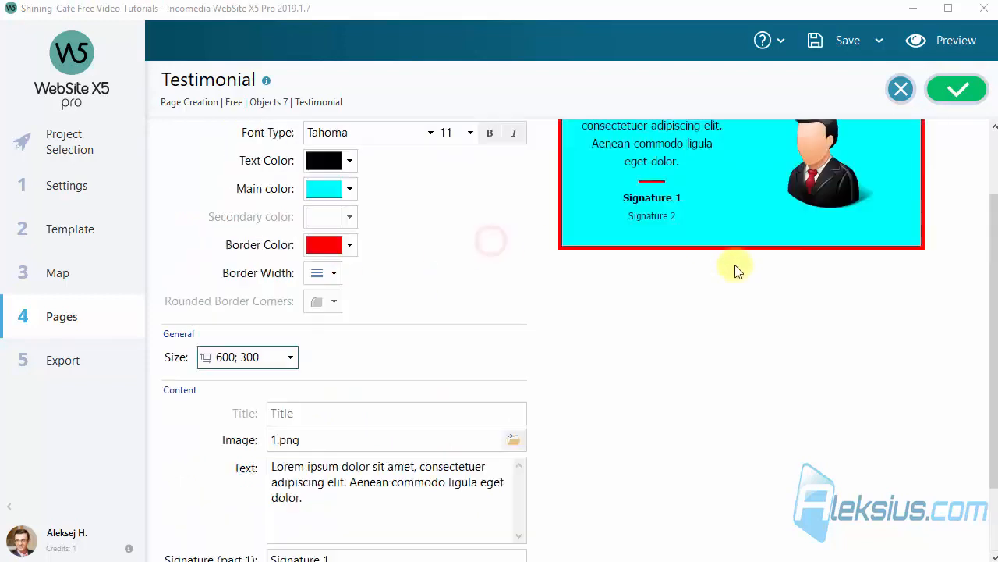
{"action": "left_click", "coordinate": [932, 88]}
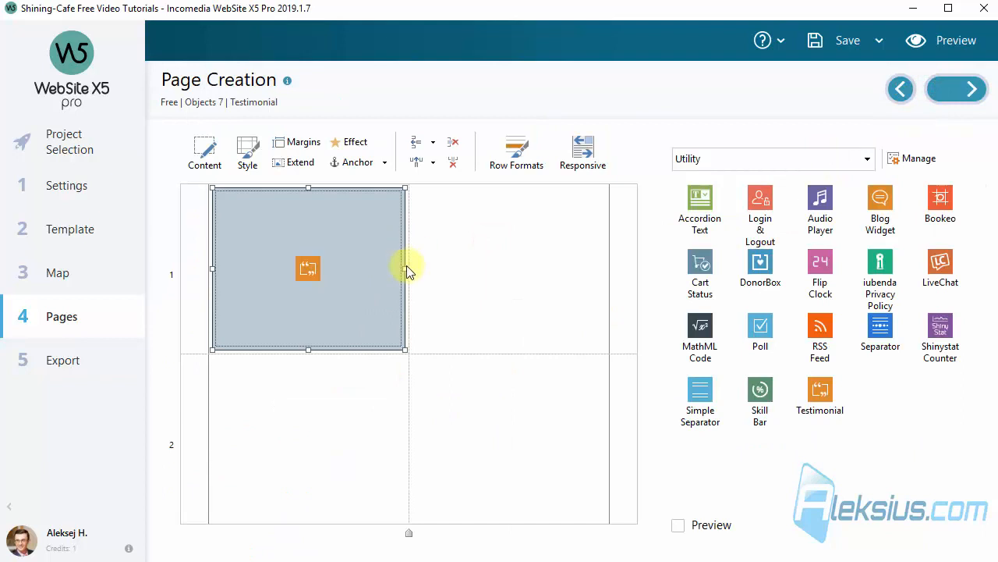
Extend the testimonial across both columns of row 1 and preview the page
{"action": "left_click_drag", "start_coordinate": [407, 269], "coordinate": [577, 266]}
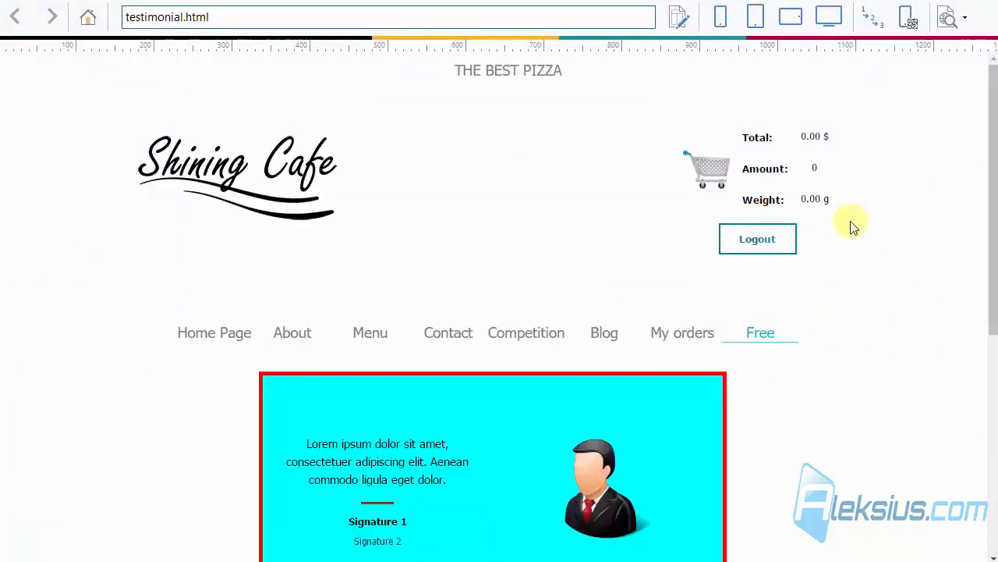
{"action": "scroll", "coordinate": [853, 227], "scroll_direction": "down", "scroll_amount": 3}
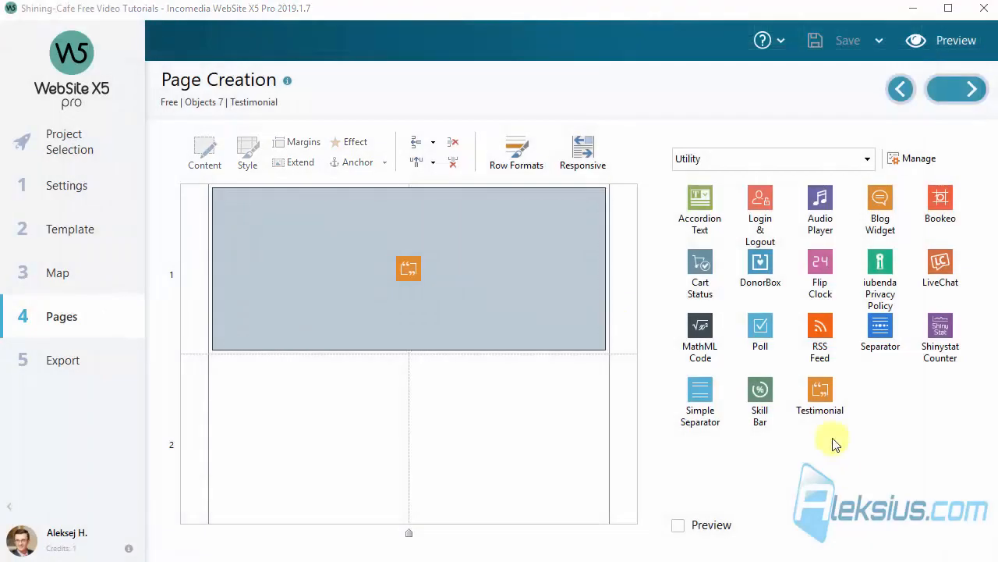
Place a second Testimonial object across row 2 and open its settings
{"action": "left_click_drag", "start_coordinate": [821, 394], "coordinate": [428, 461]}
{"action": "double_click", "coordinate": [491, 407]}
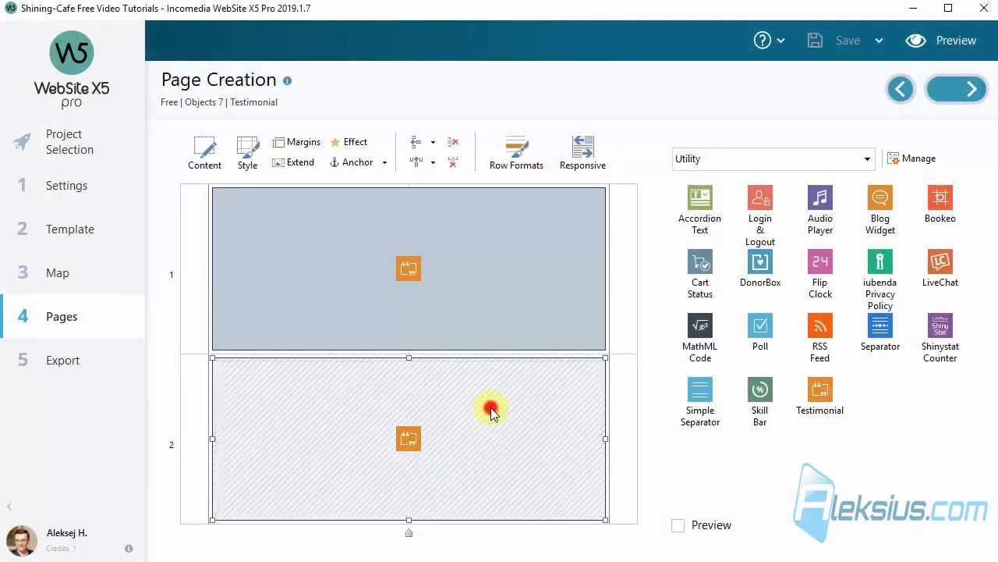
Give the second testimonial the Comics style and use 2.png as its image
{"action": "left_click", "coordinate": [372, 169]}
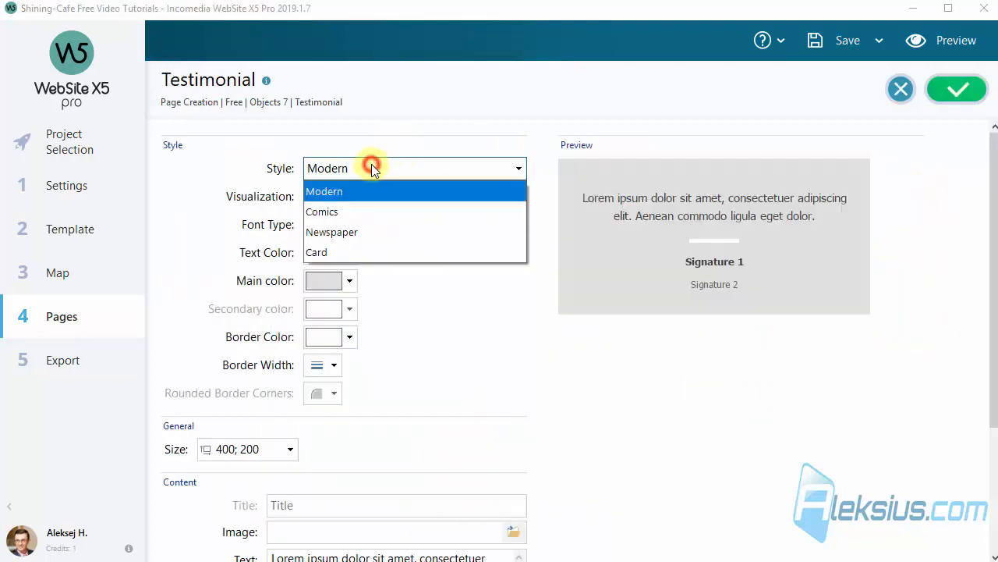
{"action": "left_click", "coordinate": [362, 213]}
{"action": "scroll", "coordinate": [549, 325], "scroll_direction": "down", "scroll_amount": 3}
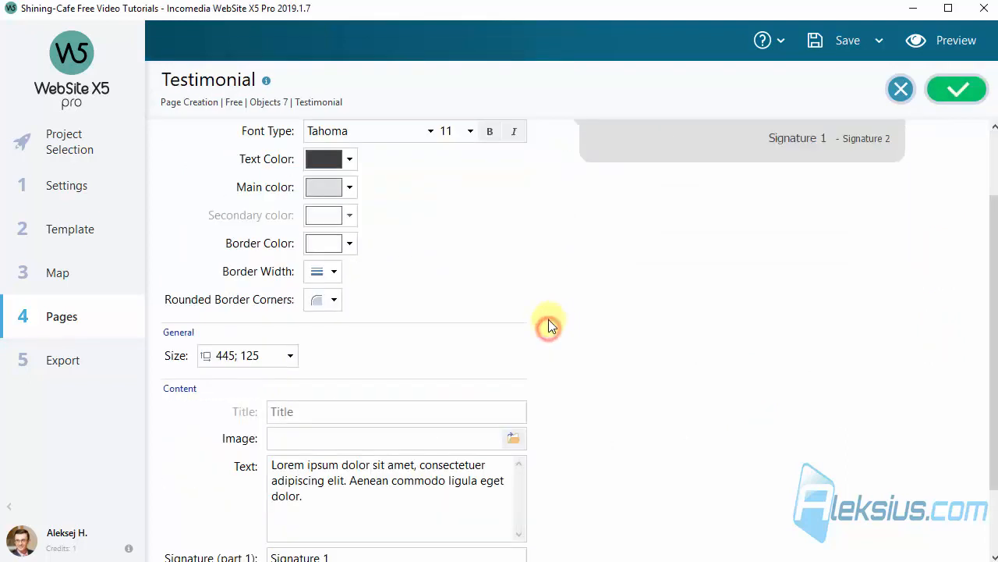
{"action": "left_click", "coordinate": [512, 443]}
{"action": "double_click", "coordinate": [525, 142]}
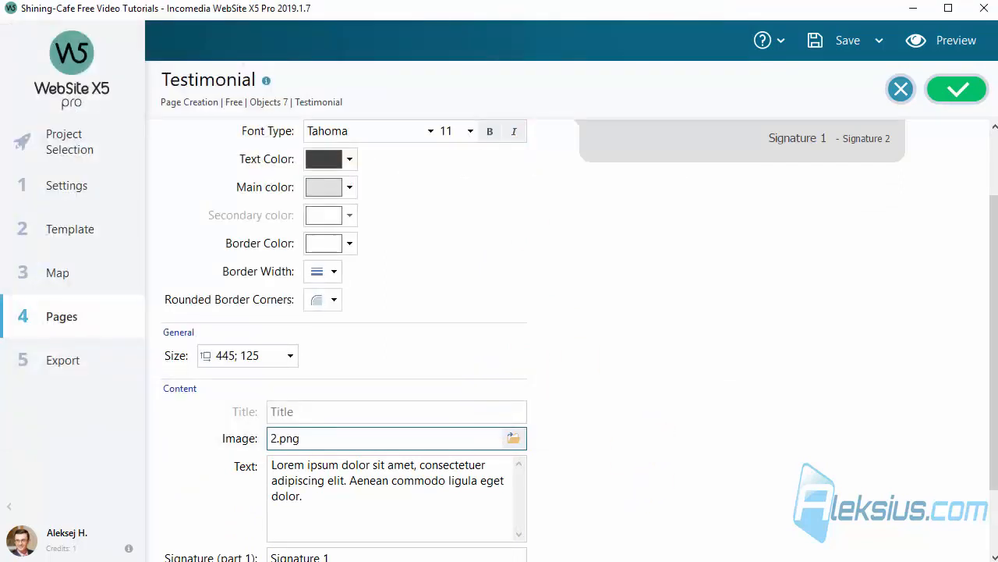
Enter the date 26.05.2019 in the Comics testimonial, confirm its settings and preview the page
{"action": "scroll", "coordinate": [652, 353], "scroll_direction": "down", "scroll_amount": 3}
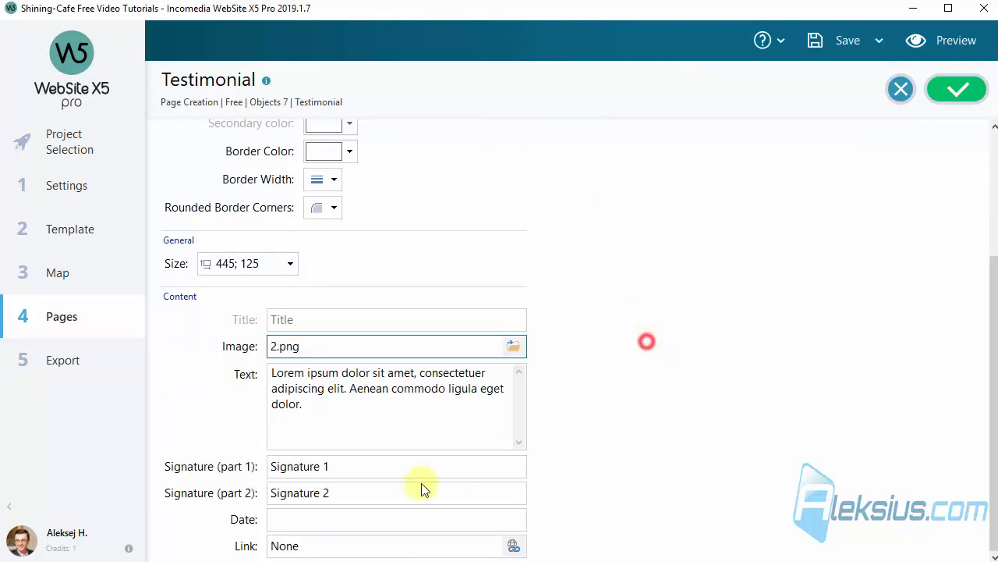
{"action": "left_click", "coordinate": [382, 517]}
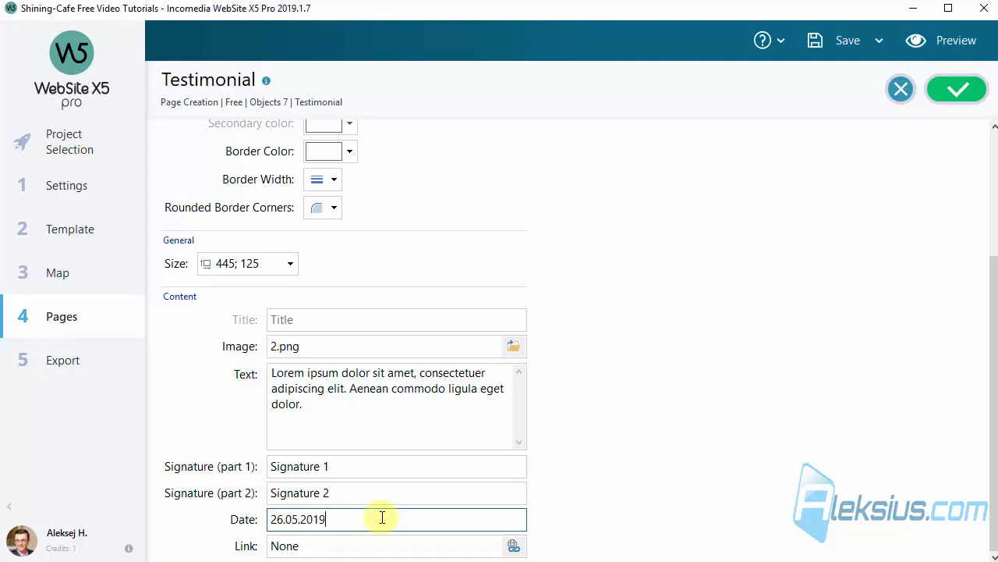
{"action": "scroll", "coordinate": [626, 328], "scroll_direction": "up", "scroll_amount": 3}
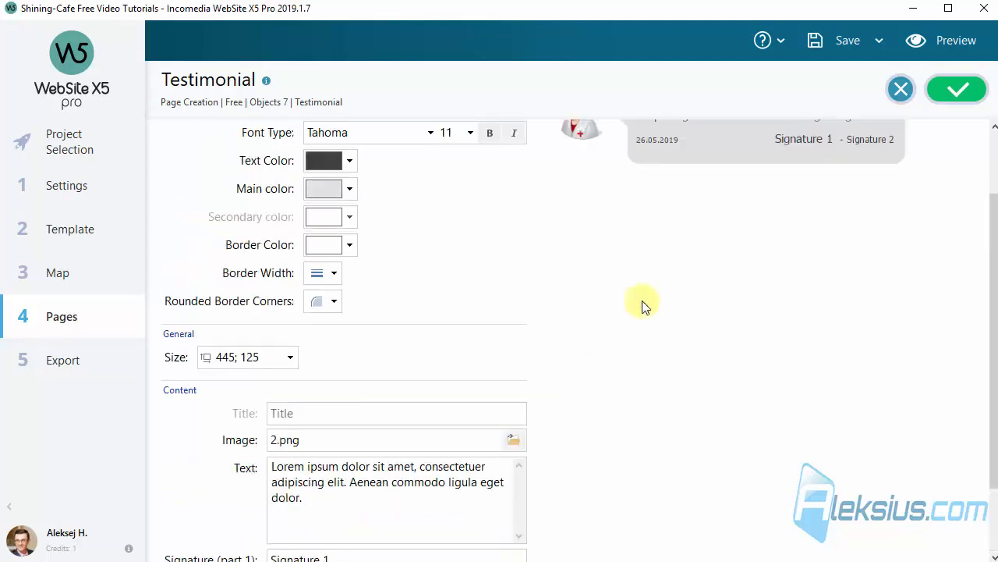
{"action": "left_click", "coordinate": [982, 87]}
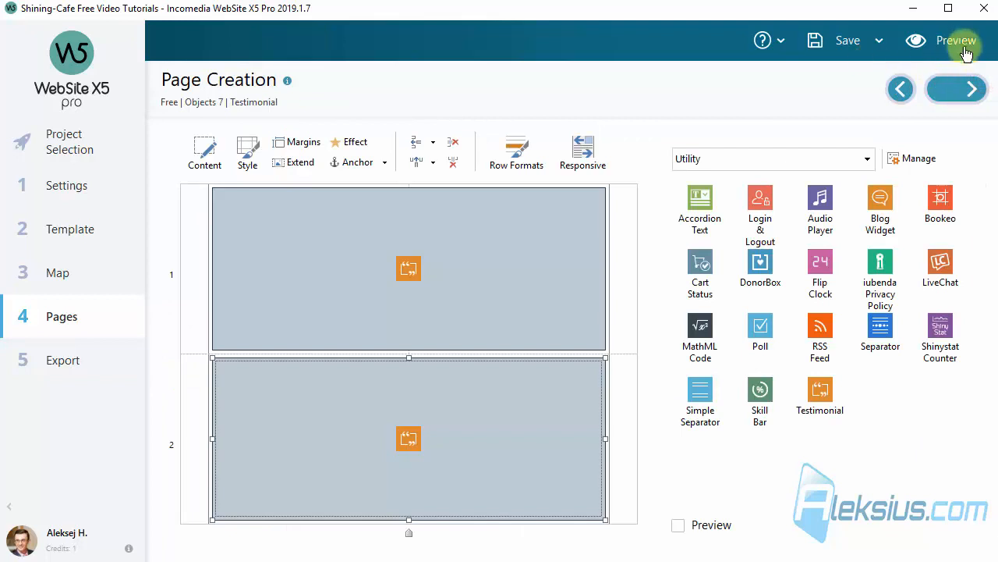
{"action": "left_click", "coordinate": [956, 40]}
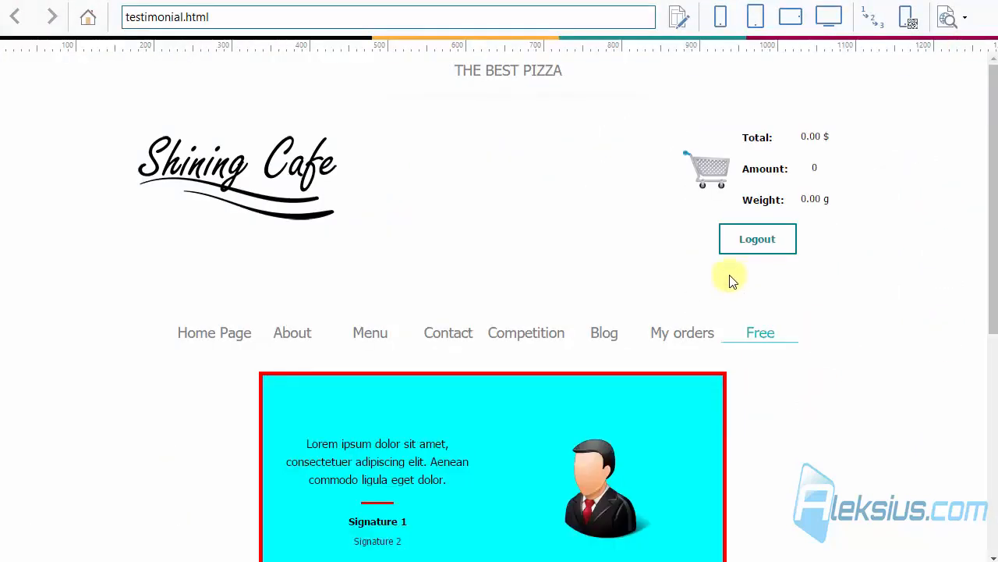
{"action": "scroll", "coordinate": [730, 279], "scroll_direction": "down", "scroll_amount": 5}
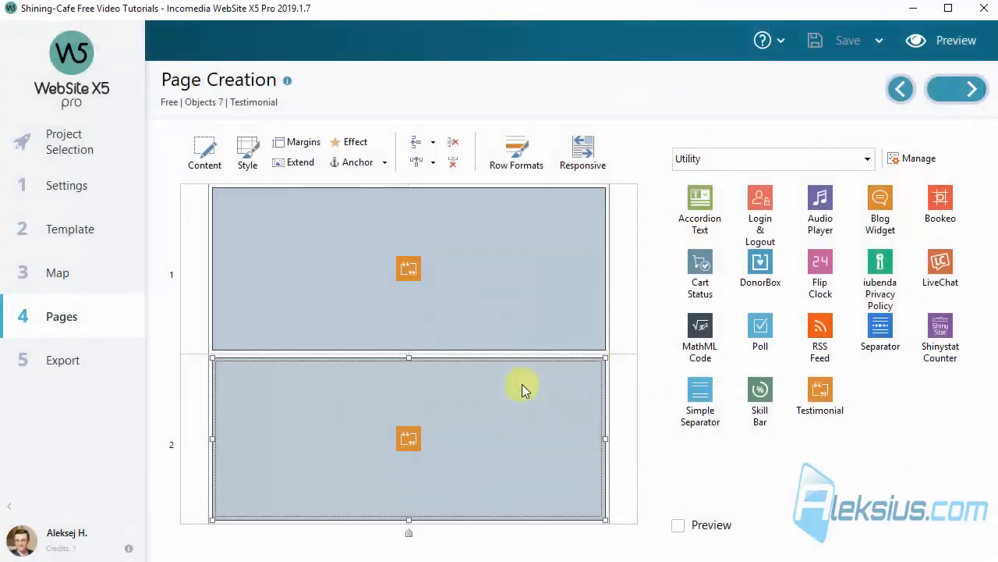
Add a third row to the page grid and place a Testimonial object in its first cell, opening its settings
{"action": "left_click", "coordinate": [450, 414]}
{"action": "left_click", "coordinate": [422, 144]}
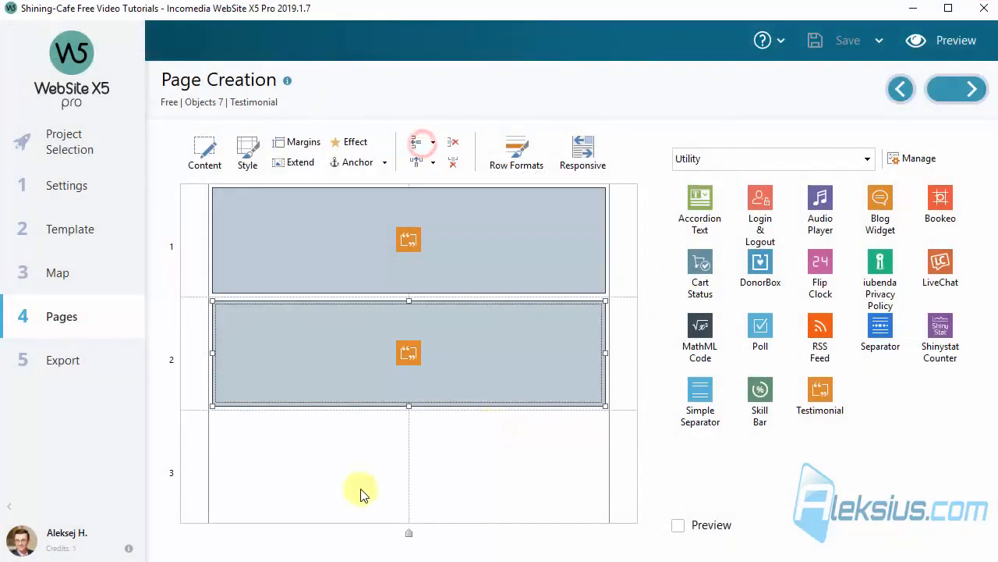
{"action": "left_click", "coordinate": [345, 473]}
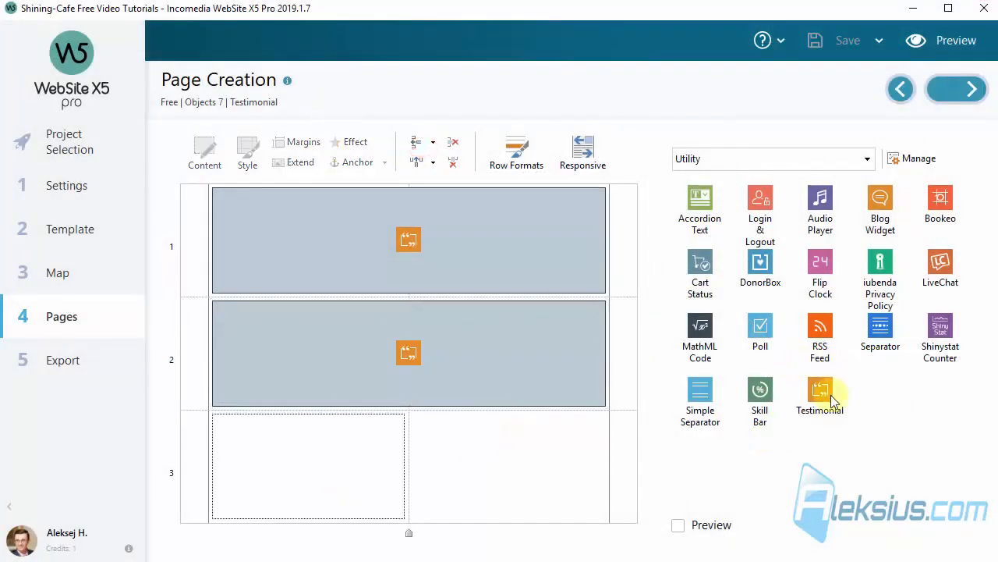
{"action": "left_click_drag", "start_coordinate": [819, 390], "coordinate": [323, 459]}
{"action": "double_click", "coordinate": [323, 460]}
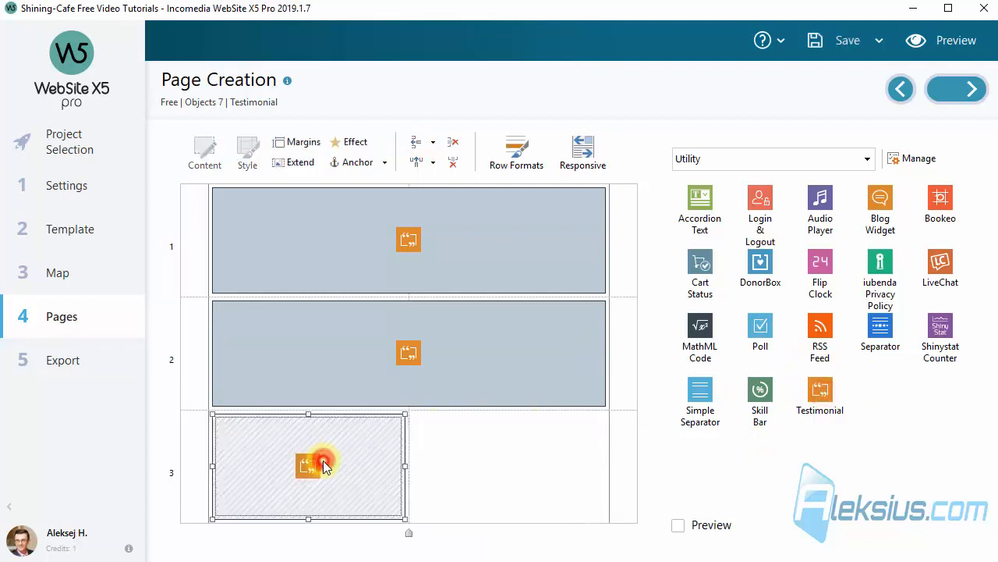
Set the testimonial's style to Newspaper and its visualization to "Contents first, image afterwards"
{"action": "left_click", "coordinate": [506, 171]}
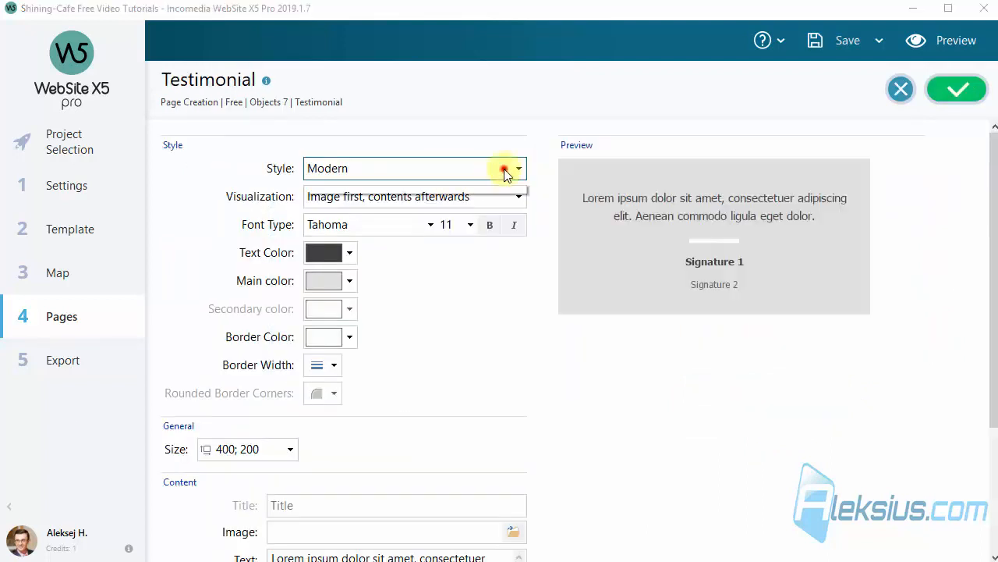
{"action": "left_click", "coordinate": [469, 161]}
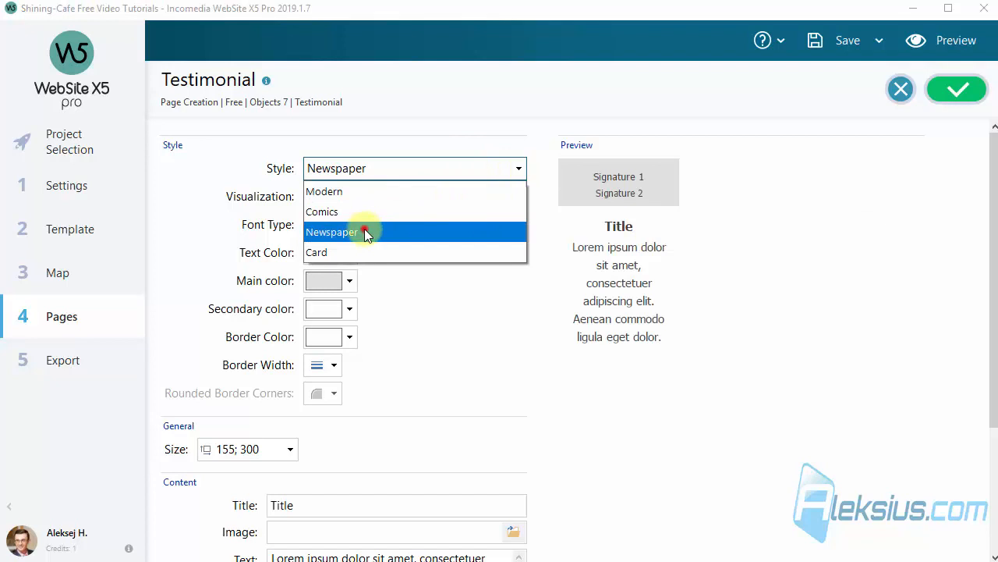
{"action": "left_click", "coordinate": [367, 233]}
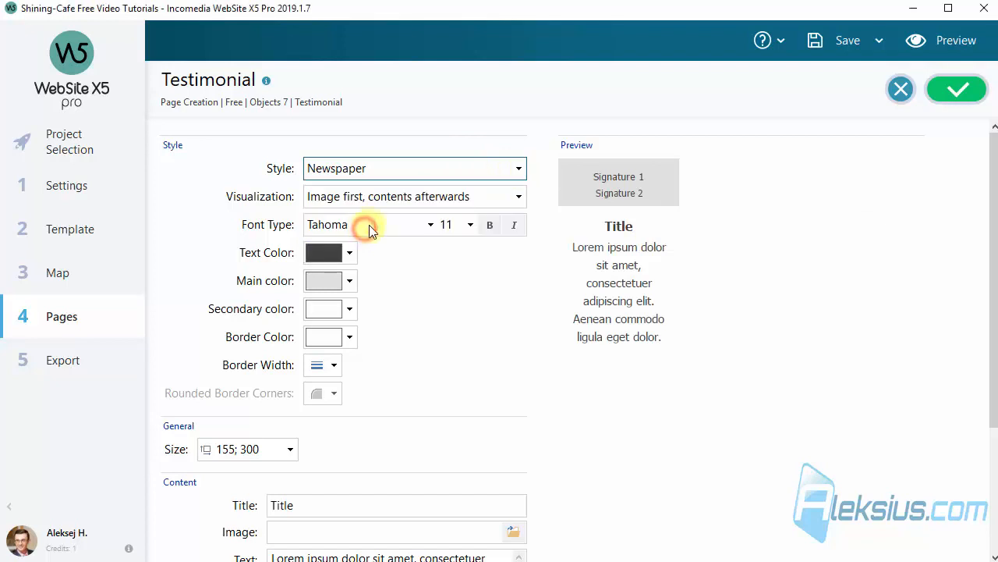
{"action": "left_click", "coordinate": [390, 201]}
{"action": "left_click", "coordinate": [372, 237]}
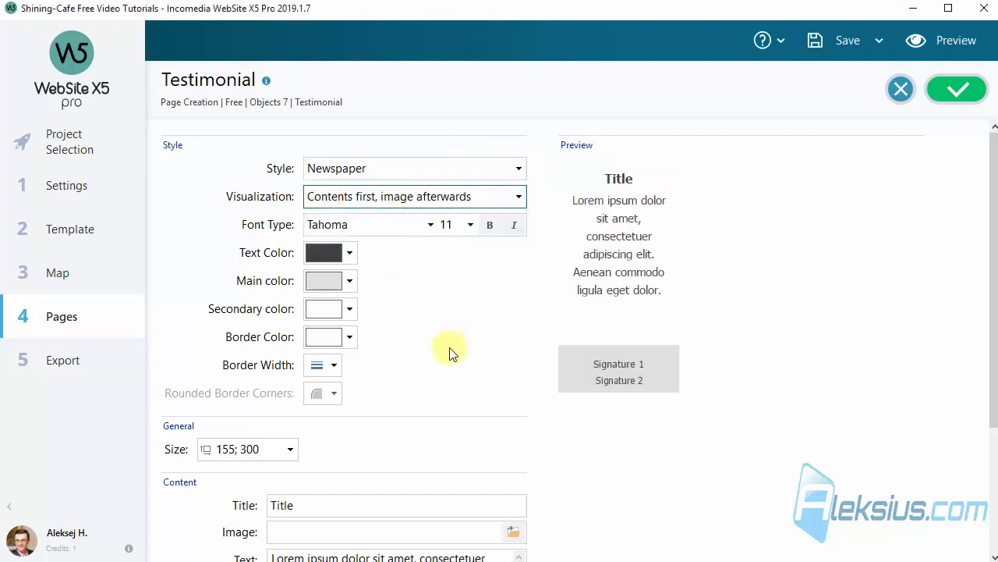
Use 3.png as the Newspaper testimonial's image and enter 26.05.2019 as its date
{"action": "scroll", "coordinate": [499, 343], "scroll_direction": "down", "scroll_amount": 3}
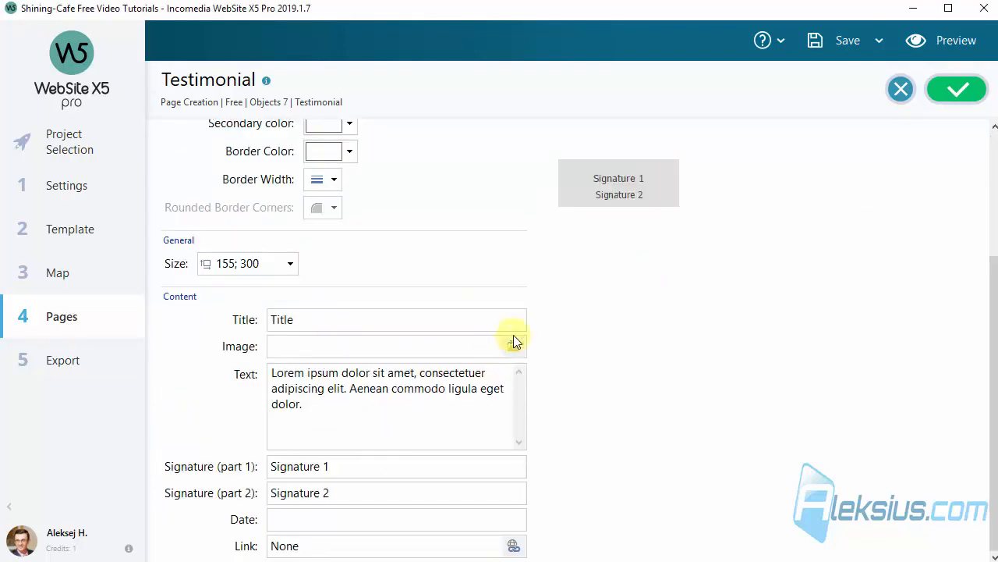
{"action": "left_click", "coordinate": [515, 347]}
{"action": "double_click", "coordinate": [617, 141]}
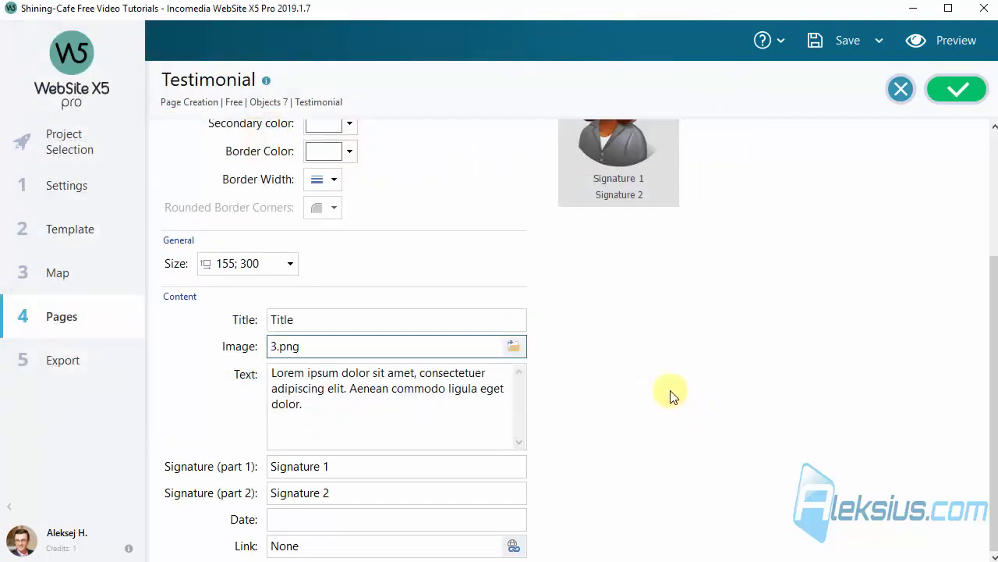
{"action": "left_click", "coordinate": [369, 518]}
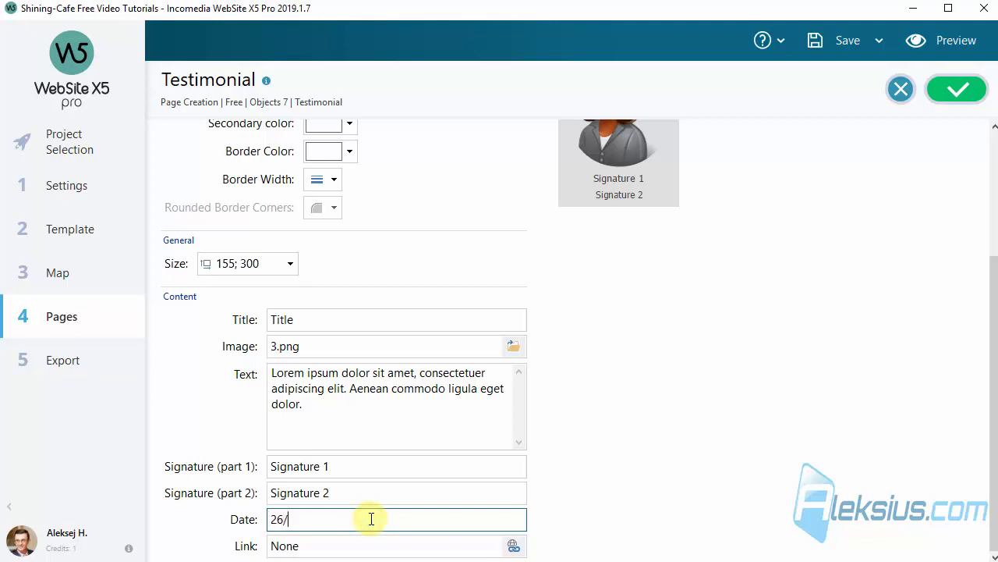
{"action": "type", "text": "26.05.2019"}
{"action": "scroll", "coordinate": [769, 394], "scroll_direction": "up", "scroll_amount": 5}
Make the Newspaper testimonial's main color transparent and set its height to 400 with proportions locked
{"action": "left_click", "coordinate": [336, 280]}
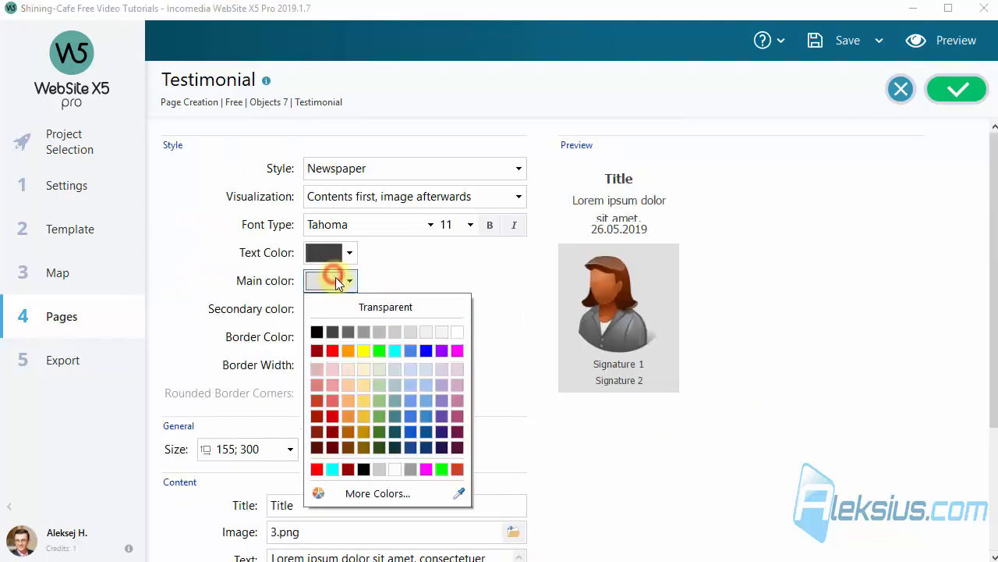
{"action": "left_click", "coordinate": [379, 304]}
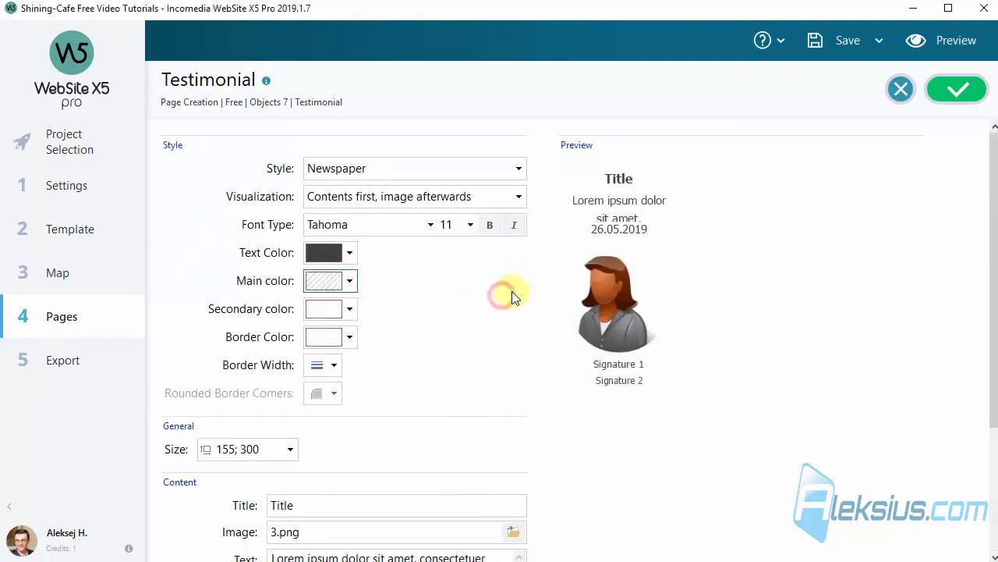
{"action": "left_click", "coordinate": [232, 451]}
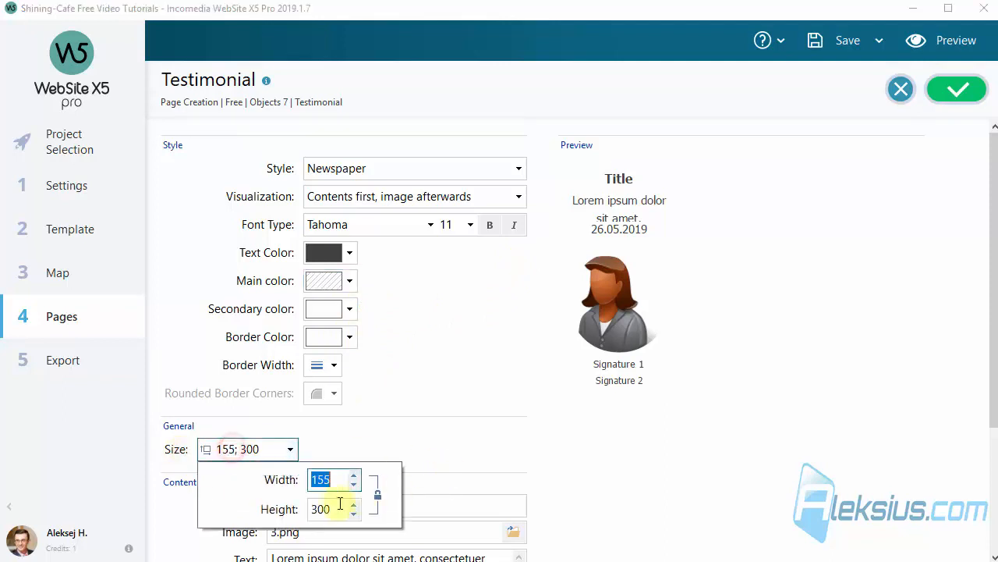
{"action": "left_click", "coordinate": [327, 510]}
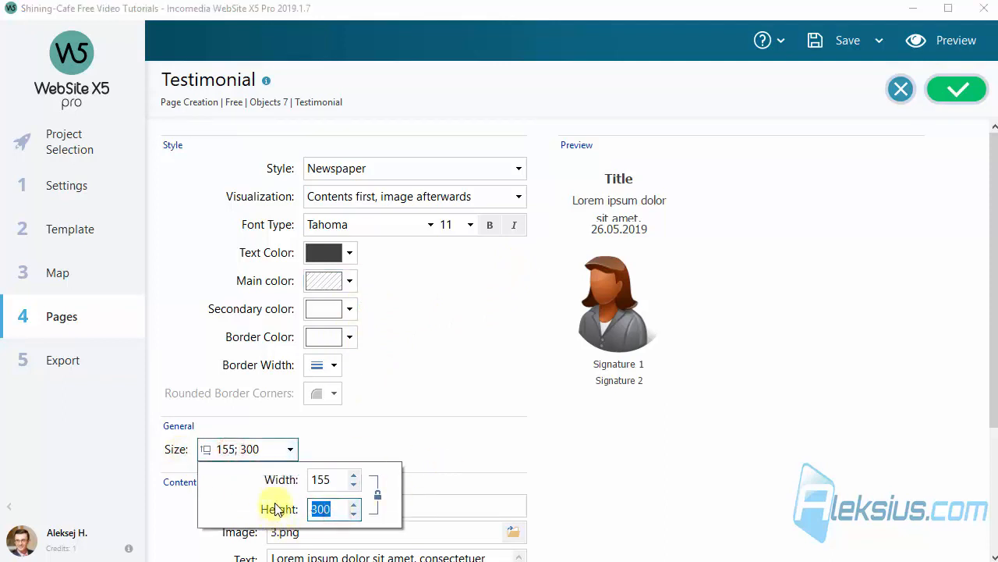
{"action": "type", "text": "400"}
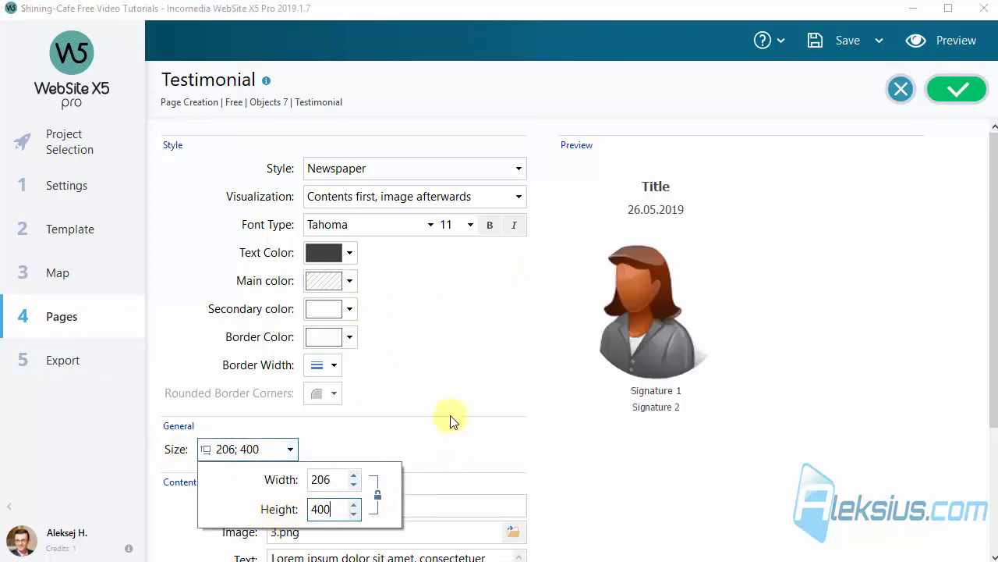
{"action": "left_click", "coordinate": [450, 420]}
Confirm the Newspaper testimonial's settings and check how it looks in the page preview
{"action": "scroll", "coordinate": [450, 415], "scroll_direction": "down", "scroll_amount": 3}
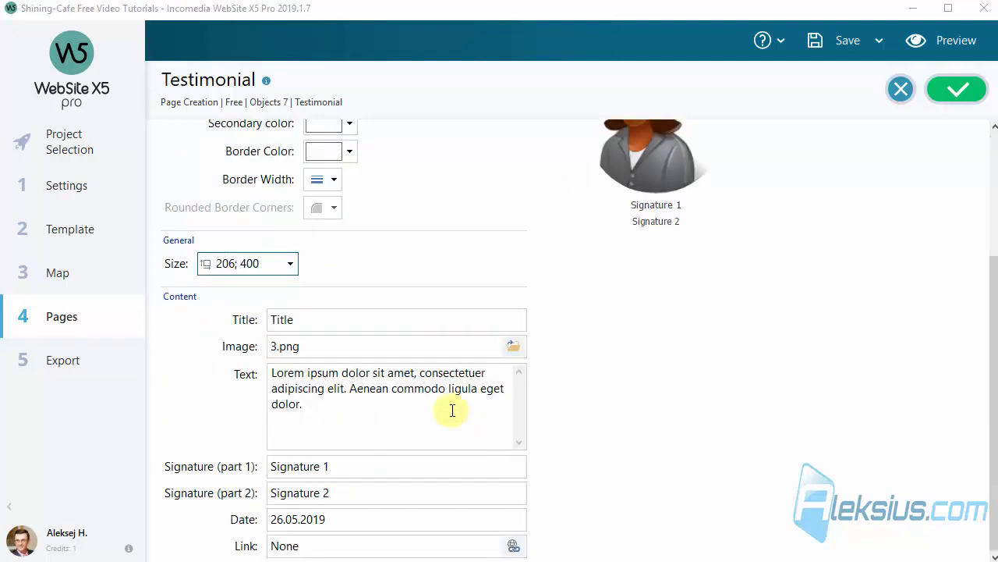
{"action": "scroll", "coordinate": [554, 408], "scroll_direction": "up", "scroll_amount": 3}
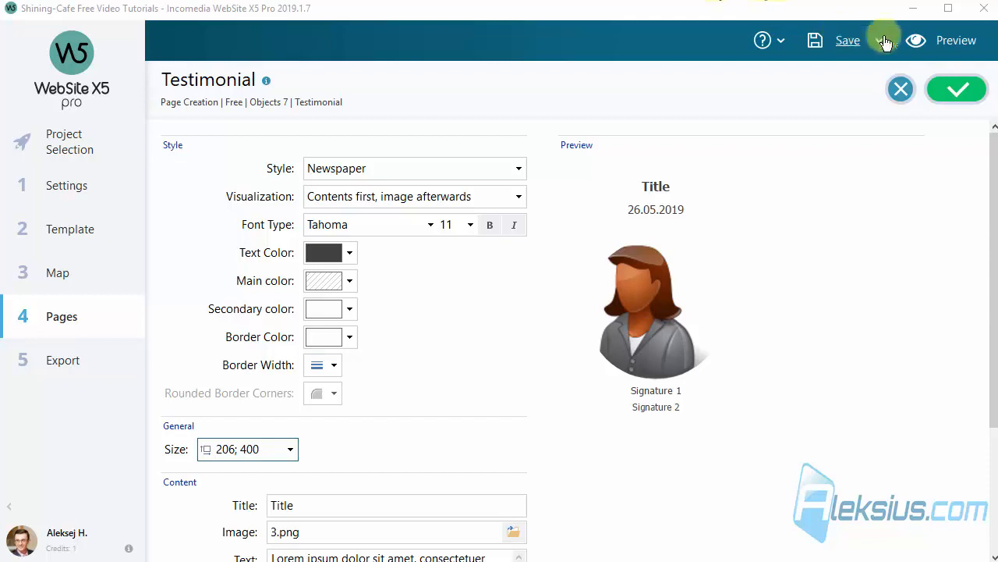
{"action": "left_click", "coordinate": [958, 89]}
{"action": "left_click", "coordinate": [958, 43]}
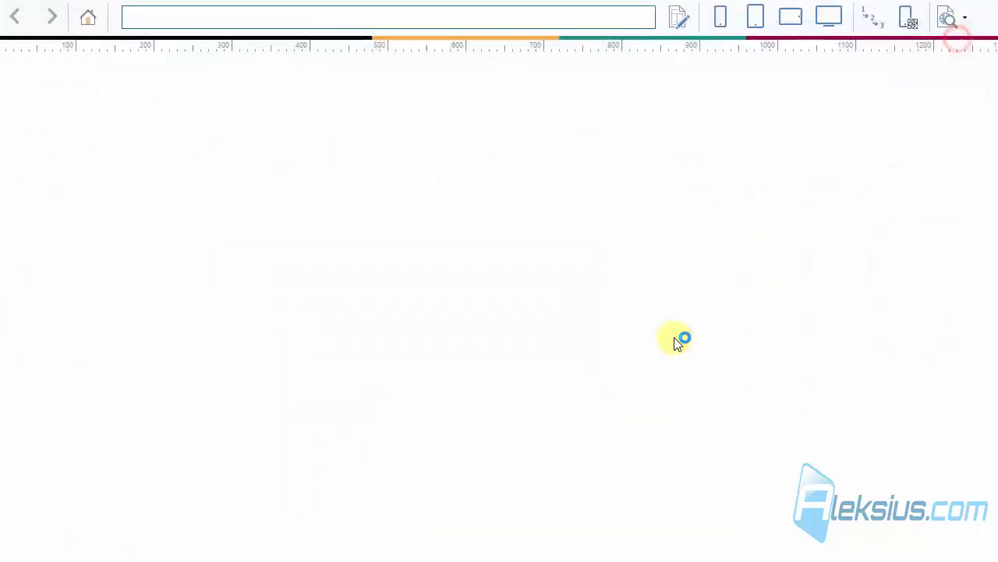
{"action": "scroll", "coordinate": [673, 382], "scroll_direction": "down", "scroll_amount": 5}
{"action": "scroll", "coordinate": [675, 382], "scroll_direction": "down", "scroll_amount": 3}
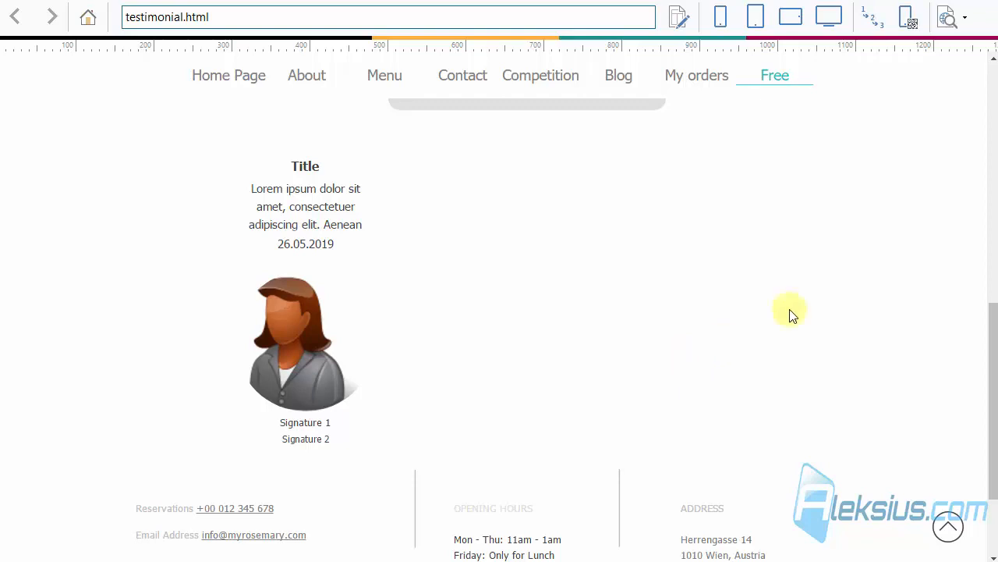
{"action": "left_click", "coordinate": [979, 1]}
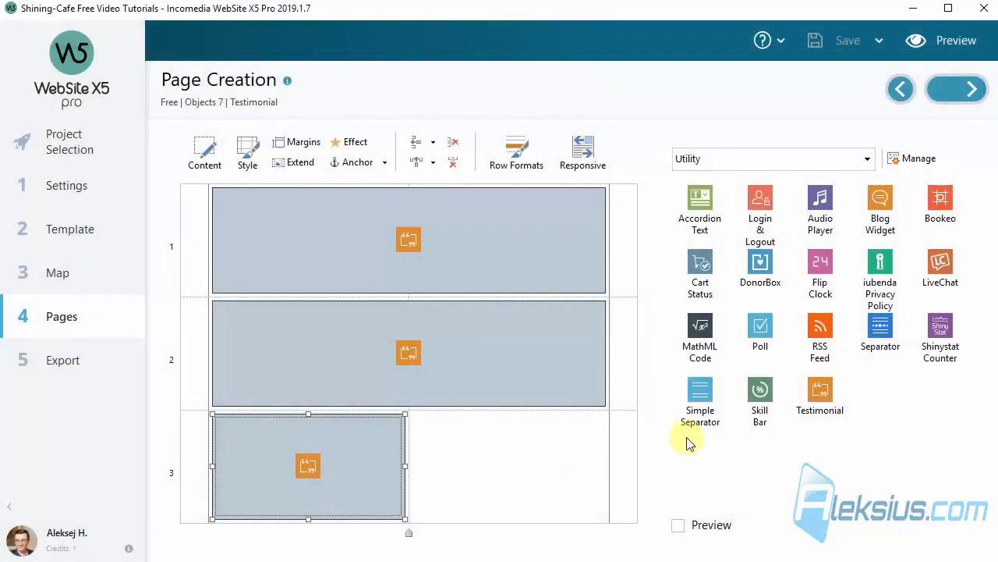
Place another Testimonial object in the second cell of row 3 and set its style to Card
{"action": "left_click", "coordinate": [767, 451]}
{"action": "mouse_move", "coordinate": [833, 395]}
{"action": "left_mouse_down"}
{"action": "mouse_move", "coordinate": [780, 426]}
{"action": "mouse_move", "coordinate": [535, 458]}
{"action": "mouse_move", "coordinate": [531, 444]}
{"action": "left_mouse_up"}
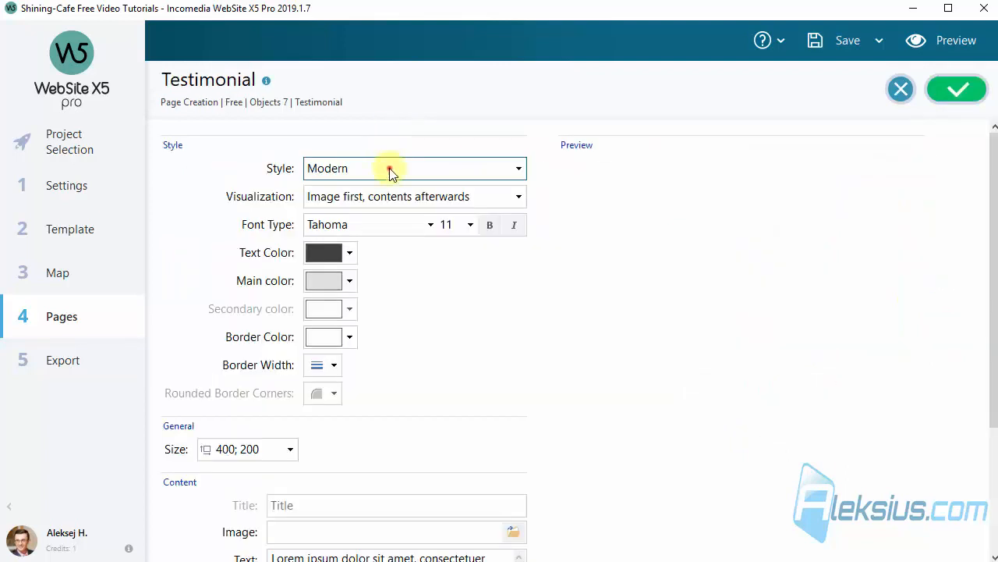
{"action": "left_click", "coordinate": [390, 168]}
{"action": "left_click", "coordinate": [403, 253]}
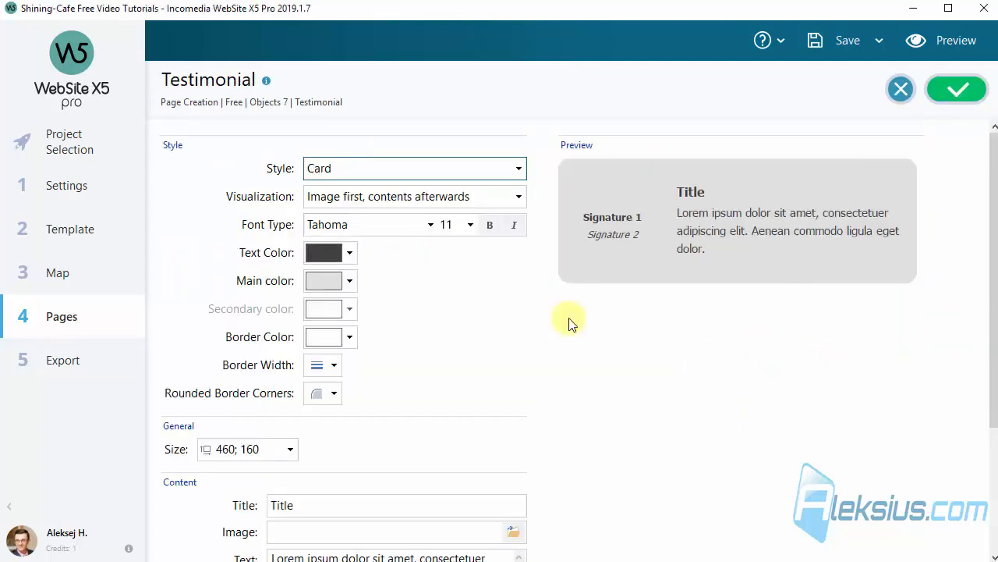
Use 4.png as the Card testimonial's image, confirm its settings and select the object in the page grid
{"action": "scroll", "coordinate": [507, 422], "scroll_direction": "down", "scroll_amount": 3}
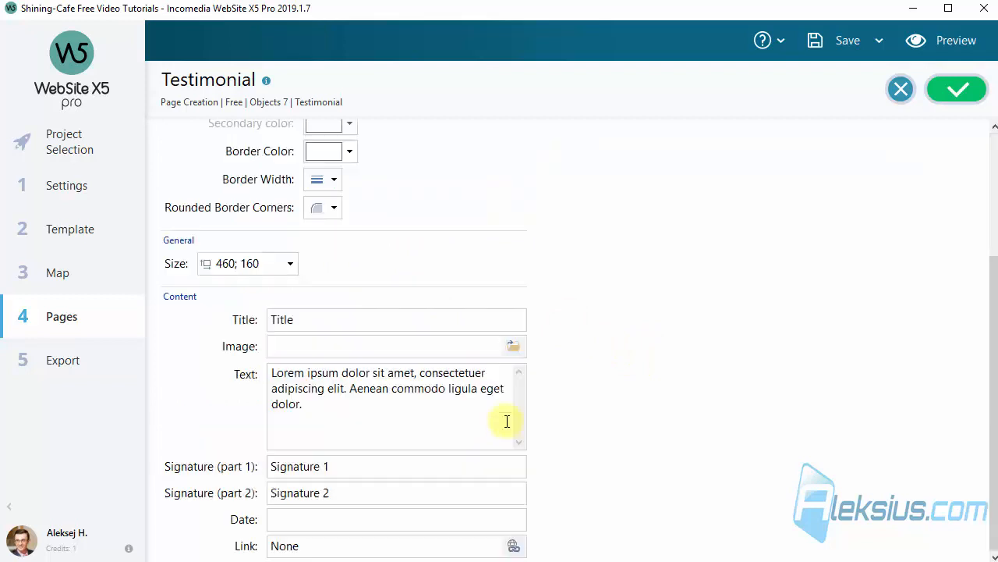
{"action": "left_click", "coordinate": [513, 346]}
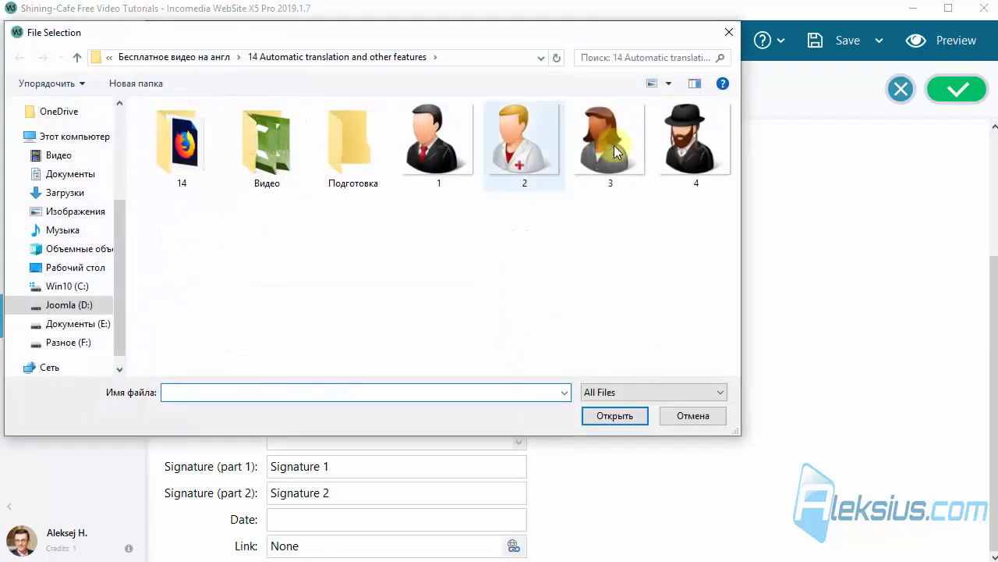
{"action": "left_click", "coordinate": [681, 134]}
{"action": "double_click", "coordinate": [680, 133]}
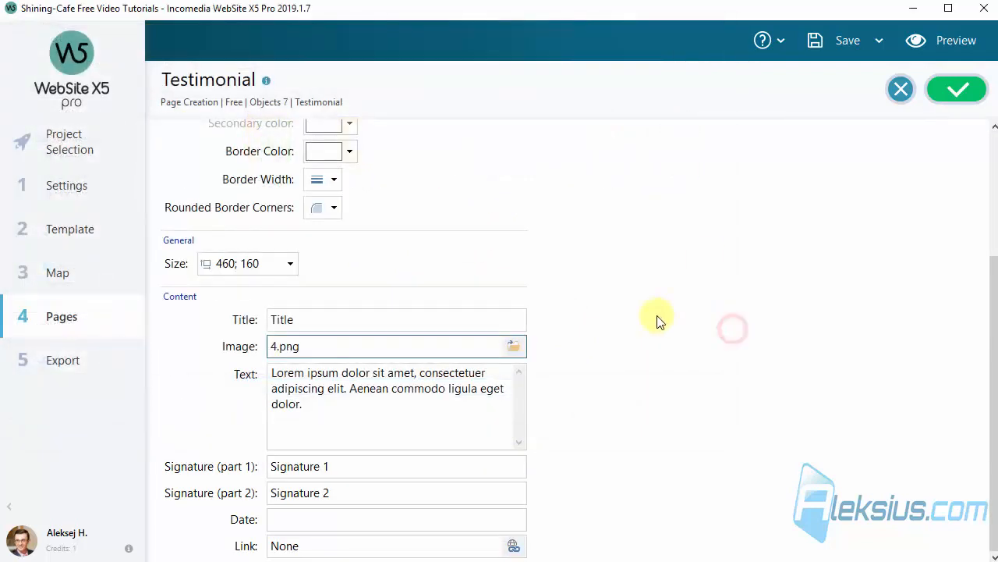
{"action": "scroll", "coordinate": [641, 330], "scroll_direction": "up", "scroll_amount": 2}
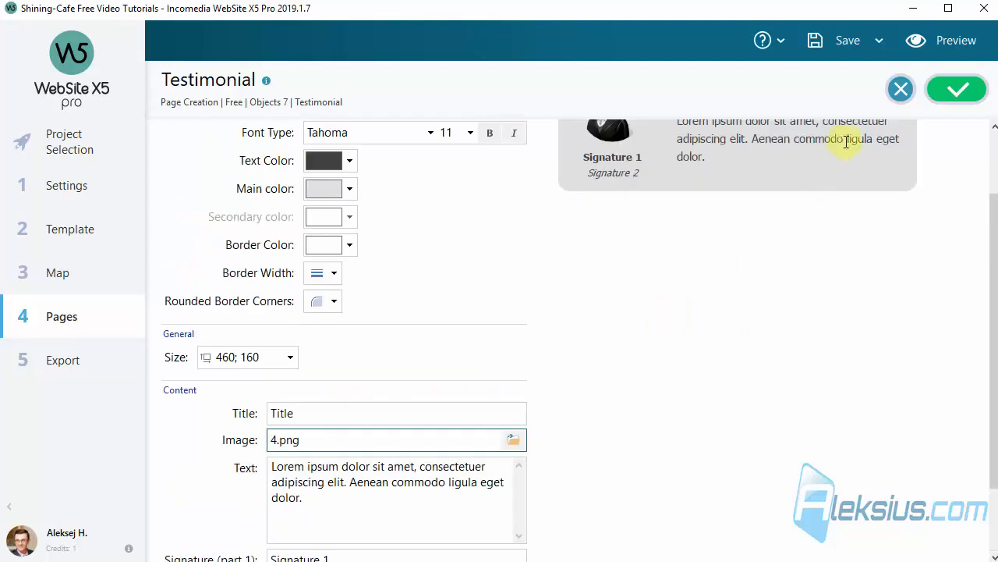
{"action": "left_click", "coordinate": [956, 89]}
{"action": "left_click", "coordinate": [486, 471]}
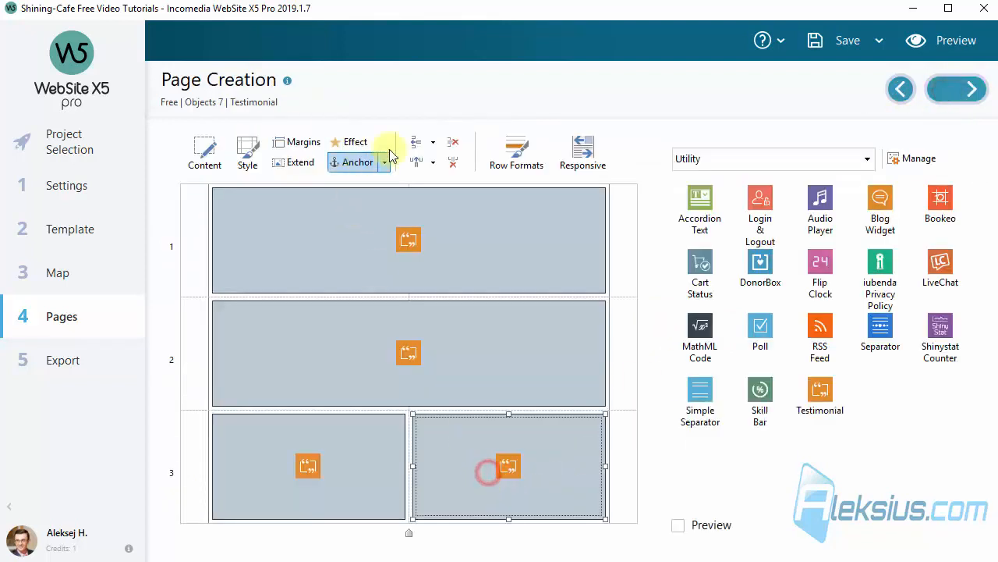
Add a fourth row to the page grid and move the Card testimonial from row 3 into its first cell
{"action": "left_click", "coordinate": [416, 142]}
{"action": "left_click", "coordinate": [489, 399]}
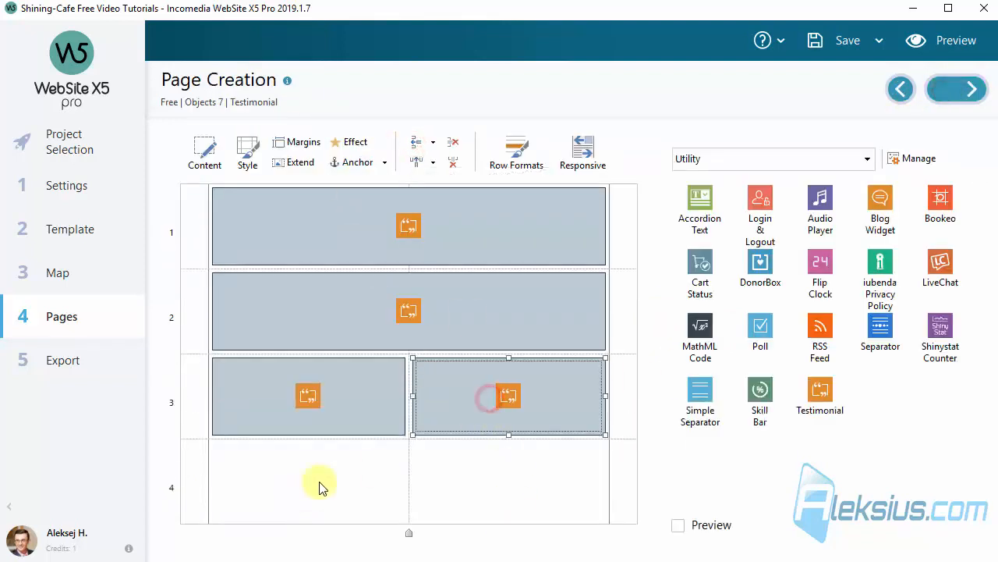
{"action": "left_click", "coordinate": [457, 397]}
{"action": "left_click_drag", "start_coordinate": [486, 405], "coordinate": [350, 468]}
{"action": "left_click", "coordinate": [506, 399]}
{"action": "key", "text": "Delete"}
{"action": "left_click", "coordinate": [538, 330]}
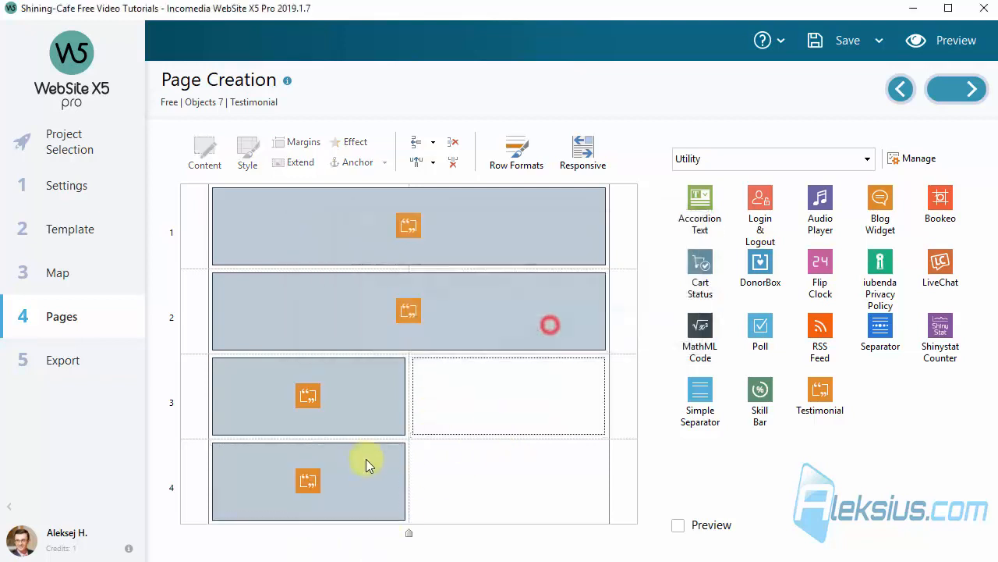
Stretch the Card testimonial across both columns of row 4 and check it in the page preview
{"action": "left_click", "coordinate": [366, 459]}
{"action": "left_click_drag", "start_coordinate": [406, 479], "coordinate": [562, 468]}
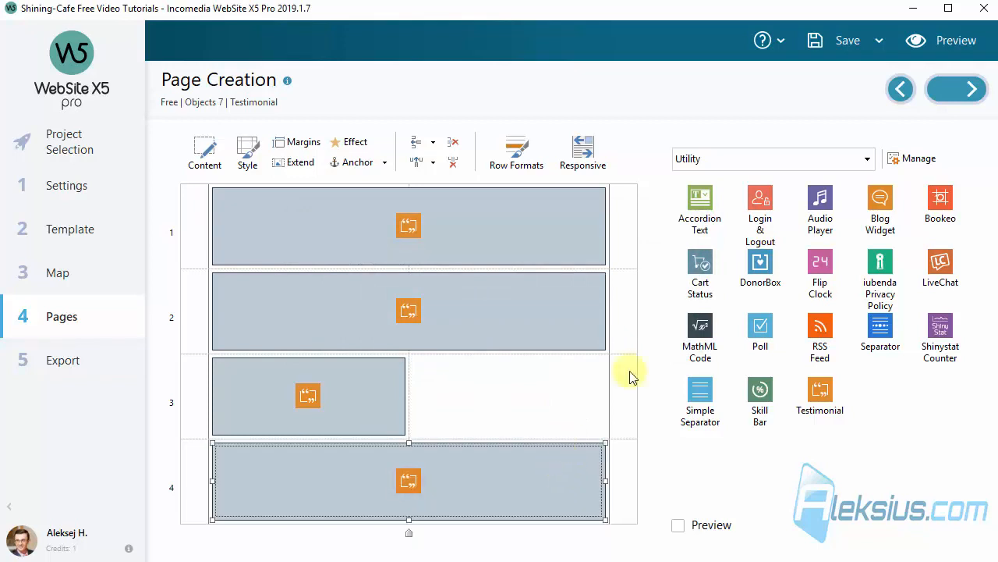
{"action": "left_click", "coordinate": [956, 40]}
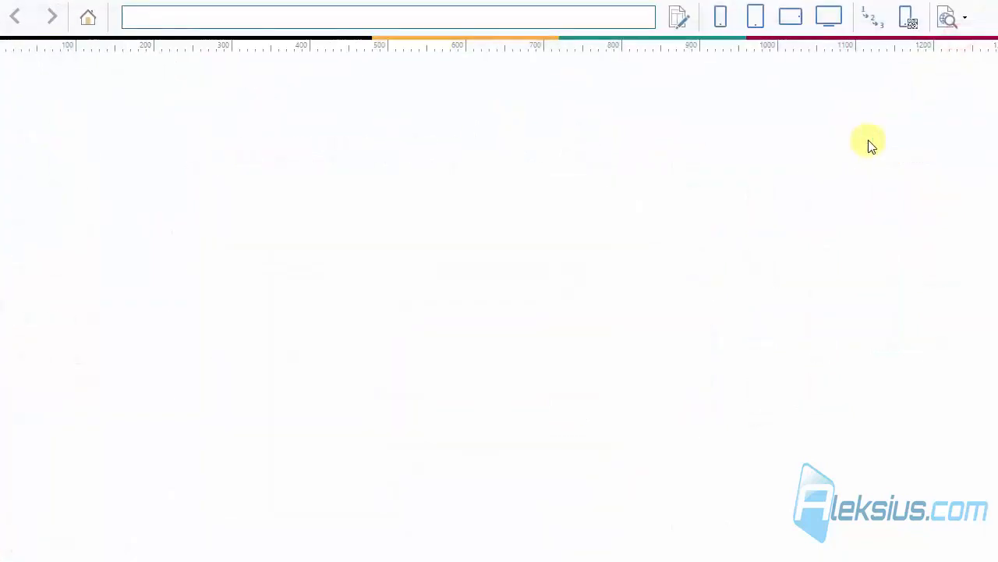
{"action": "left_click_drag", "start_coordinate": [991, 90], "coordinate": [996, 407]}
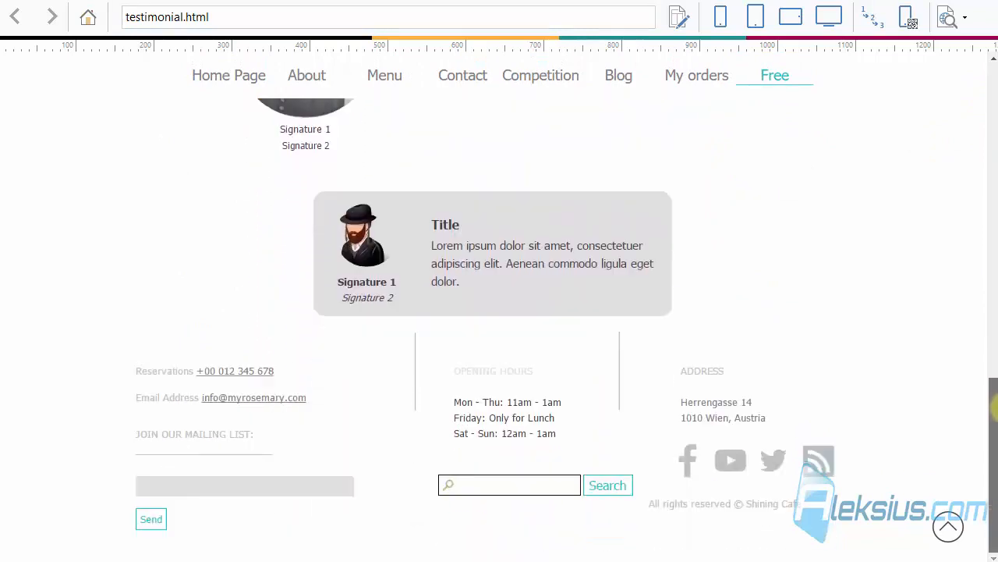
{"action": "left_click", "coordinate": [987, 2]}
Set the Card testimonial's visualization to Contents first, image afterwards and its main color to a lighter gray
{"action": "double_click", "coordinate": [440, 472]}
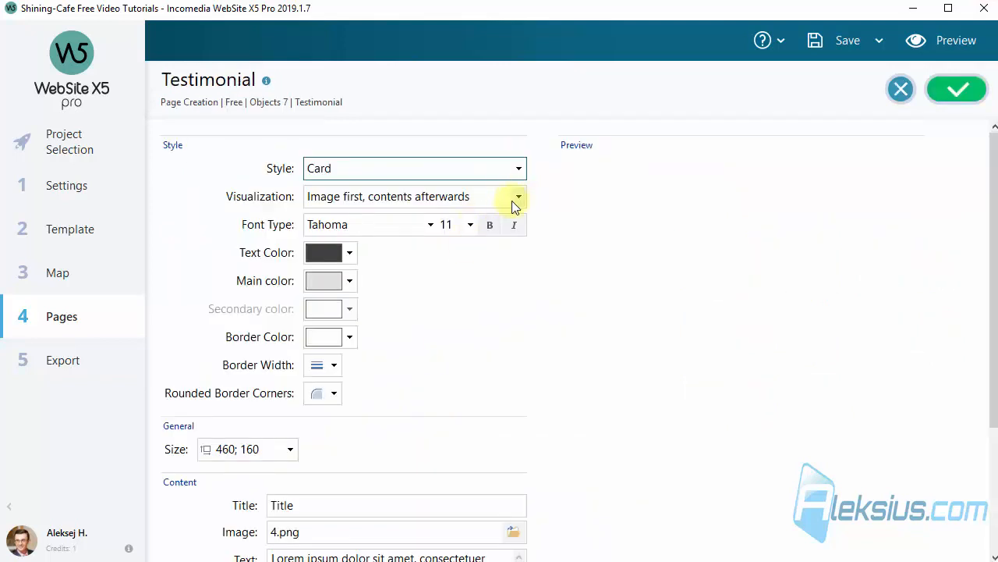
{"action": "left_click", "coordinate": [512, 198]}
{"action": "left_click", "coordinate": [467, 240]}
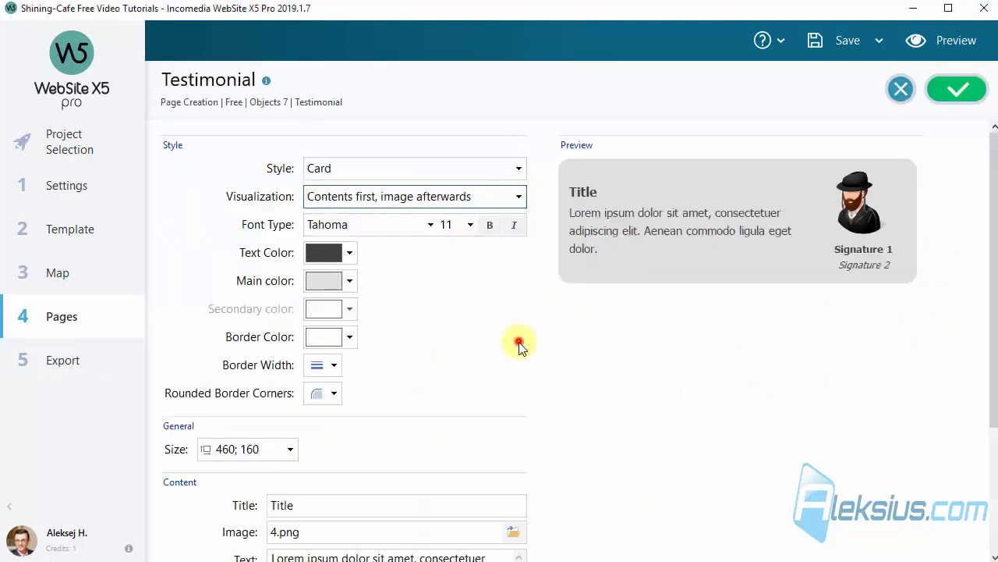
{"action": "left_click", "coordinate": [351, 282]}
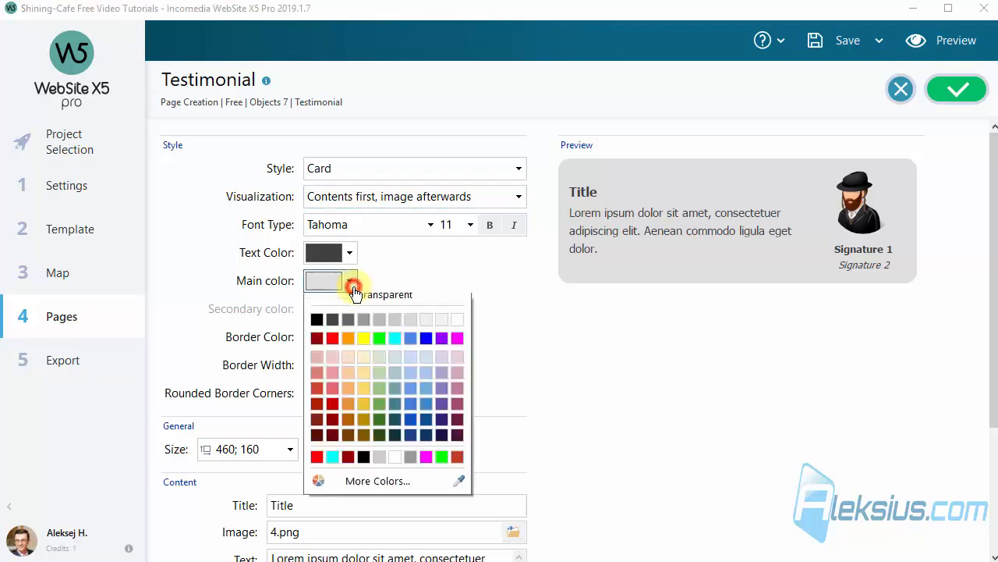
{"action": "left_click", "coordinate": [434, 334]}
{"action": "left_click", "coordinate": [497, 344]}
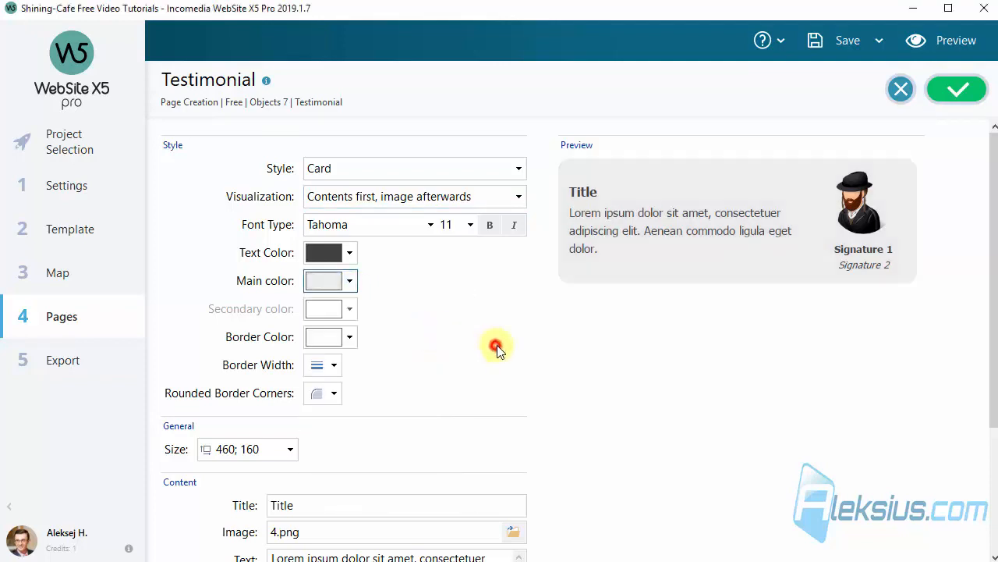
Confirm the Card testimonial's settings and inspect its new layout and color in the page preview
{"action": "left_click", "coordinate": [958, 89]}
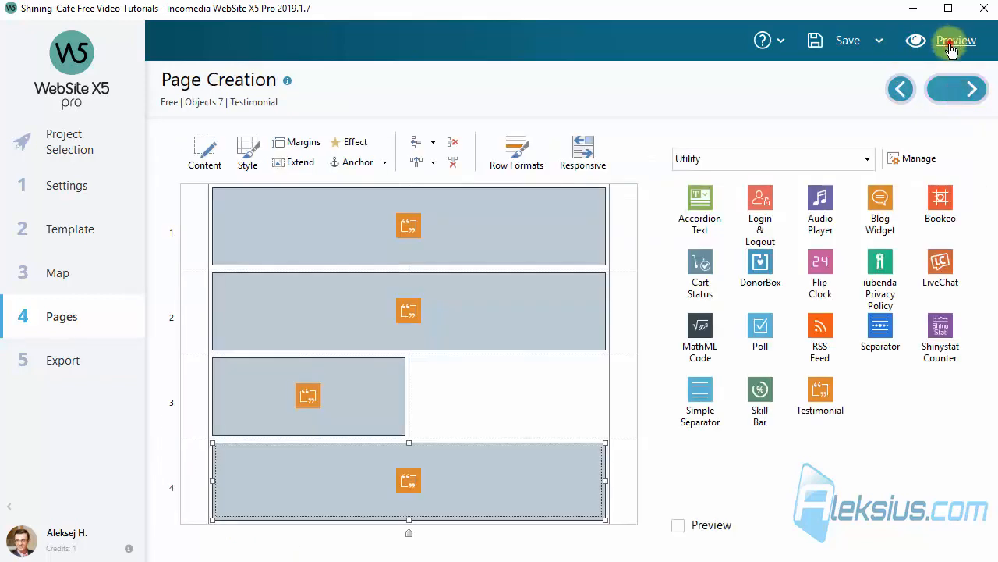
{"action": "left_click", "coordinate": [958, 41]}
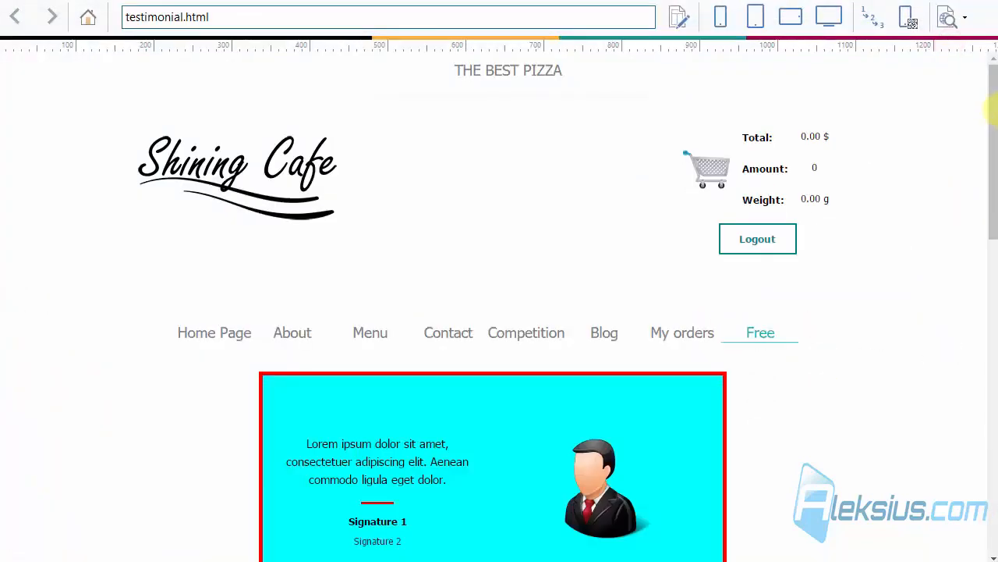
{"action": "scroll", "coordinate": [889, 219], "scroll_direction": "down", "scroll_amount": 10}
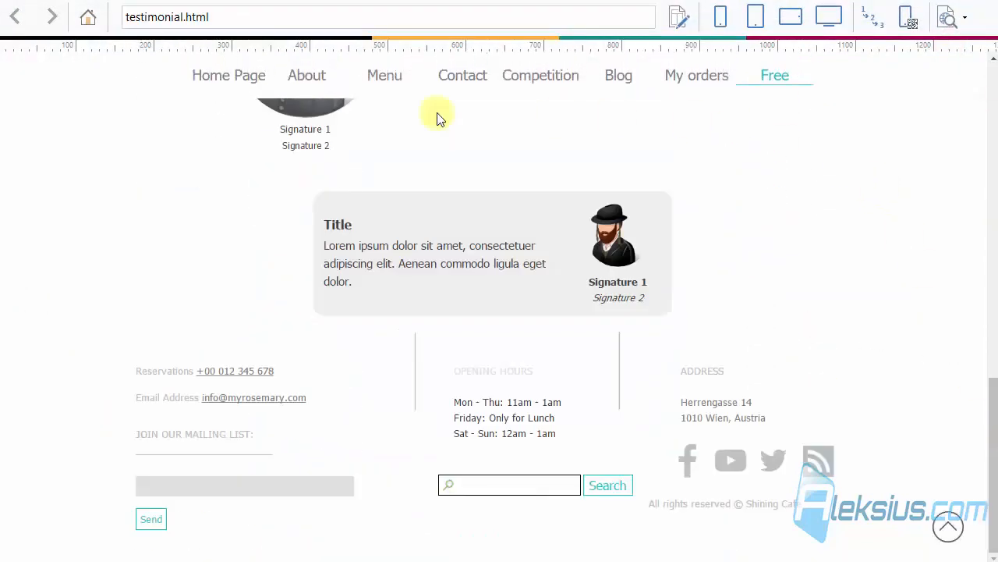